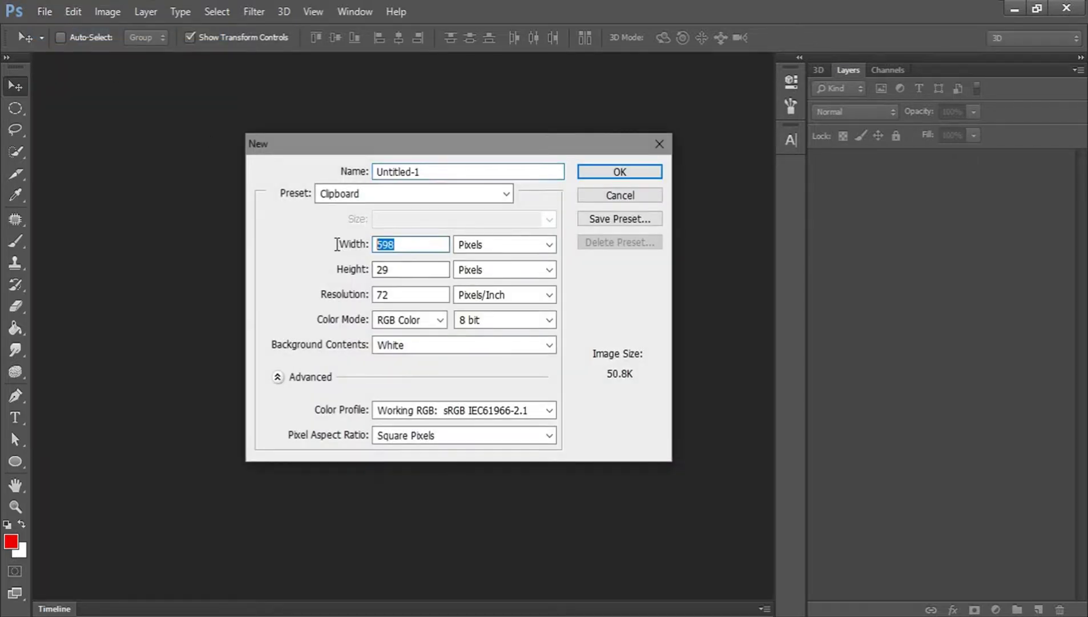
Create a 1280 by 720 pixel RGB document at 300 pixels/inch with a white background and dock its window.
type("1280")
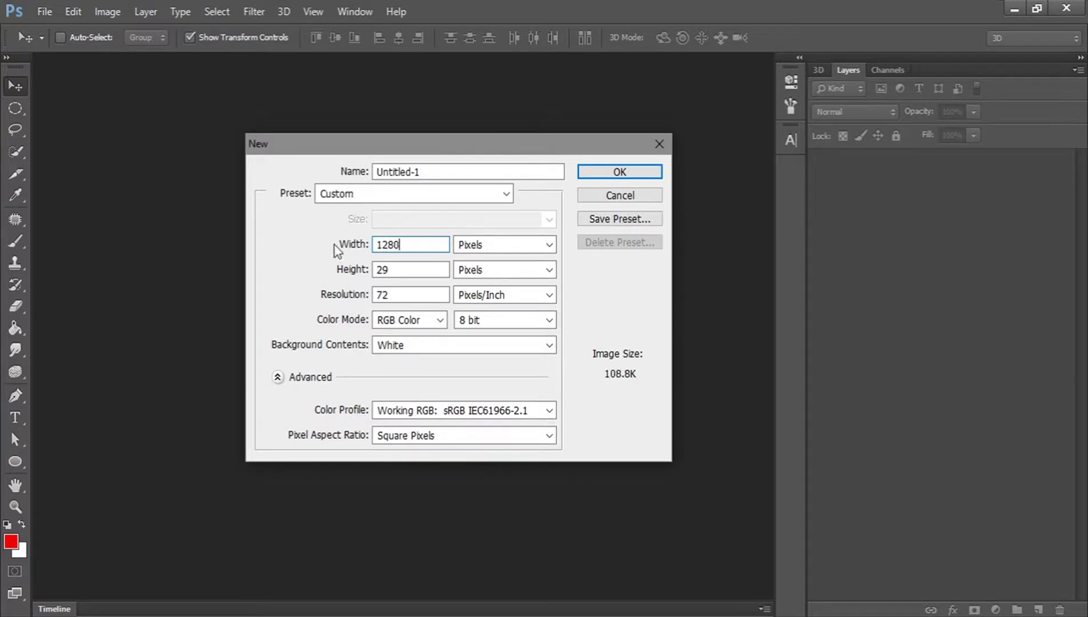
key("Tab")
type("720")
key("Tab")
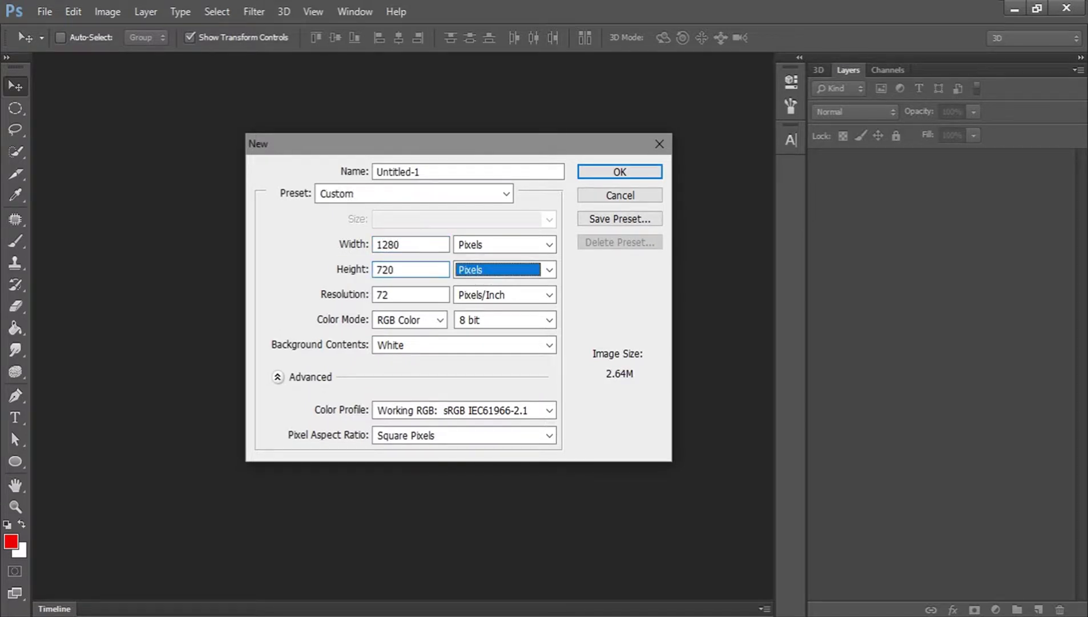
key("Tab")
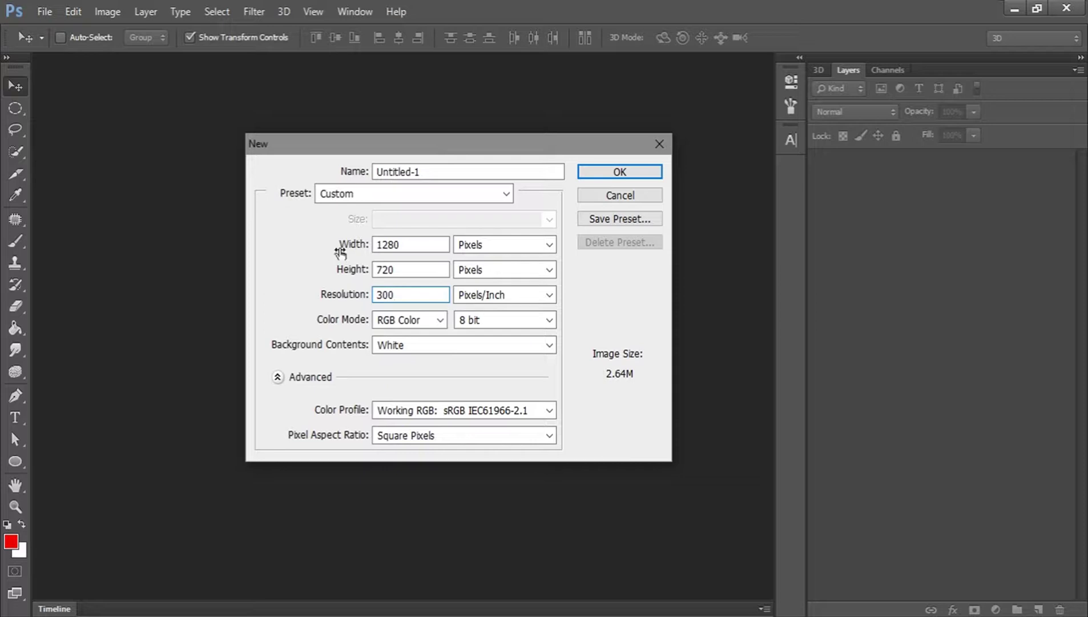
left_click(611, 172)
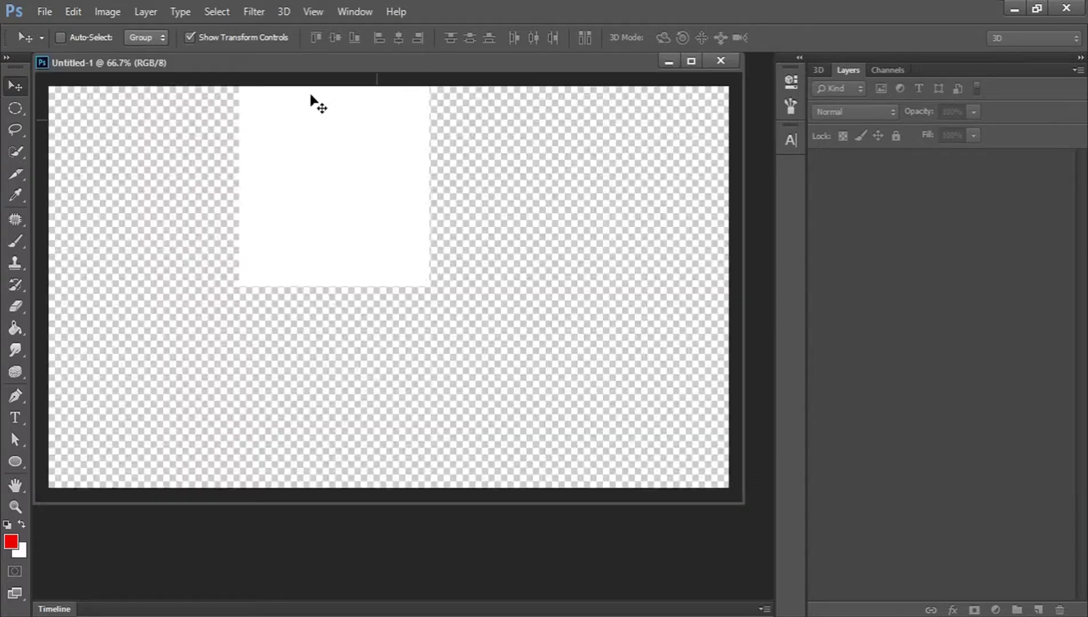
left_click_drag(335, 73, 336, 62)
Add the centred heading "PHENOCONCEPTS" in red Century Gothic Bold, 18 pt, in the upper middle of the canvas.
left_click(18, 505)
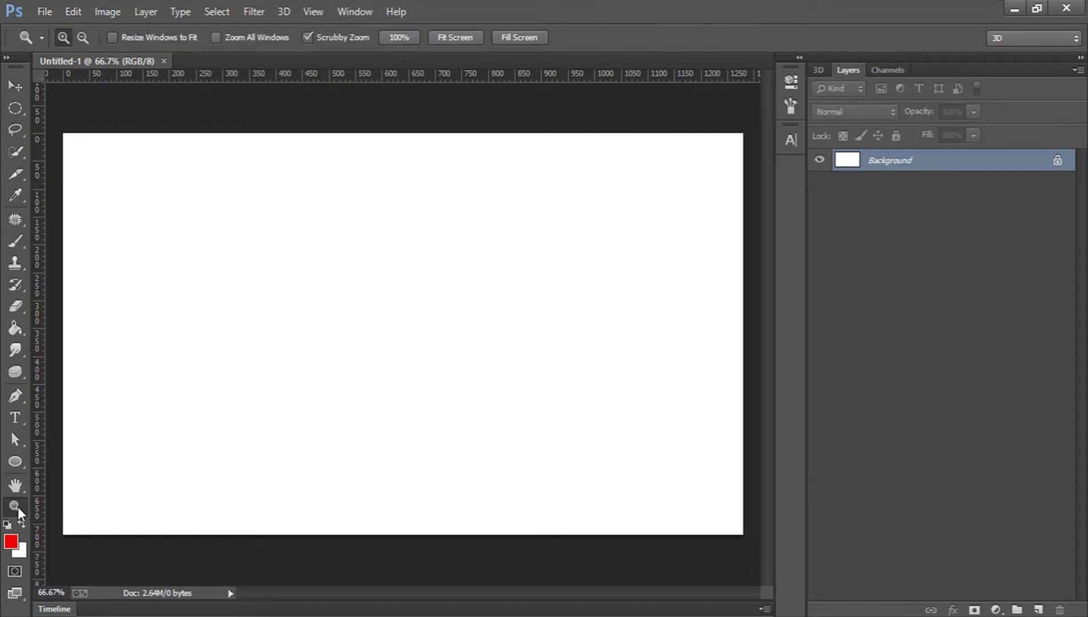
left_click(451, 38)
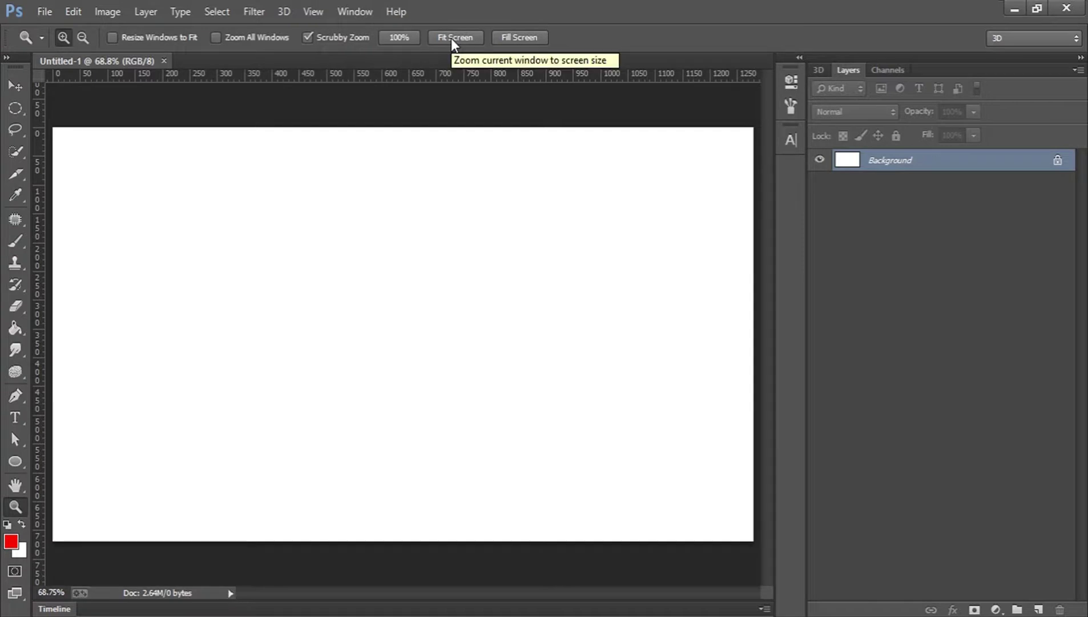
left_click(15, 418)
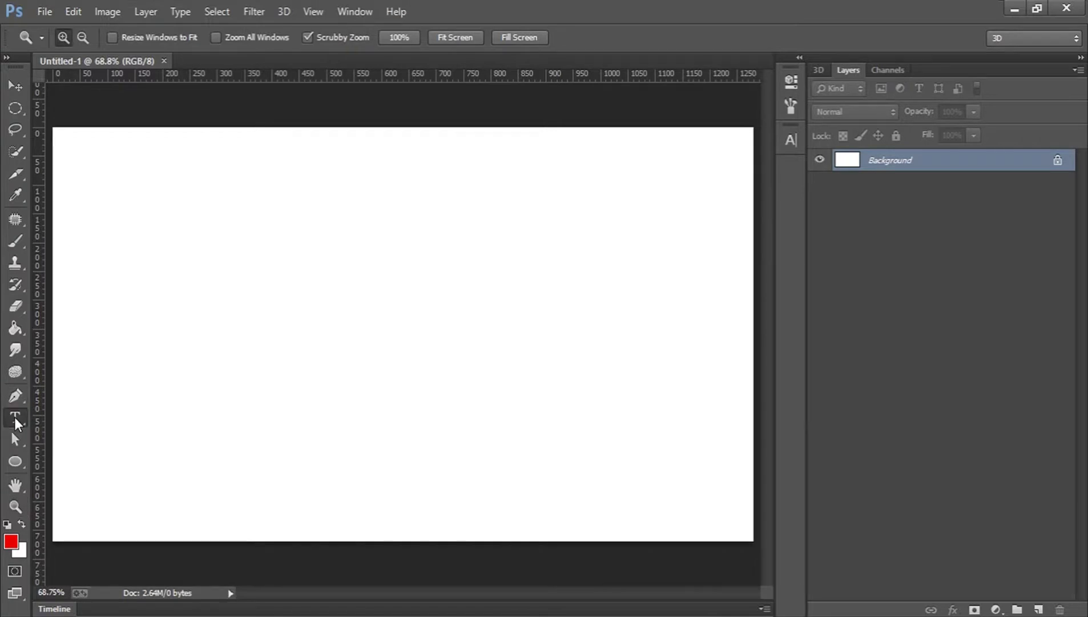
left_click(257, 300)
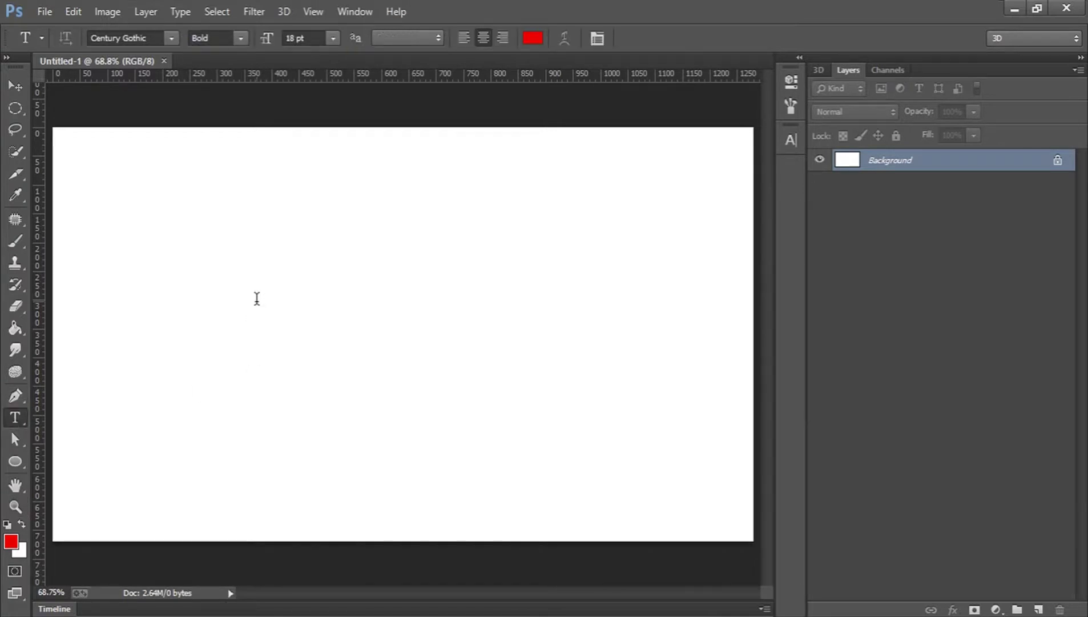
type("p")
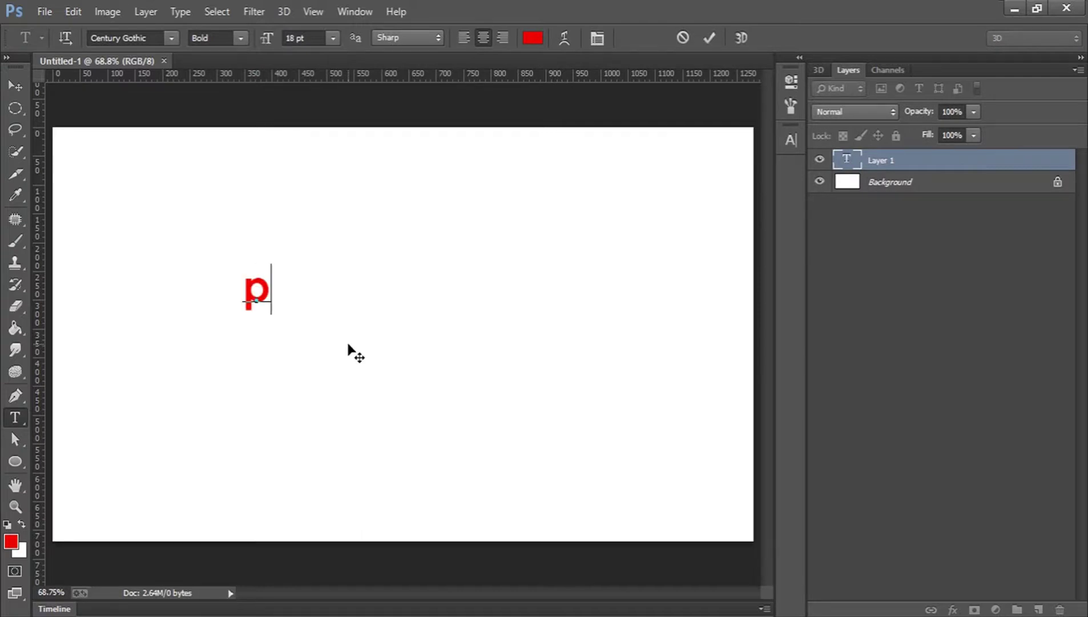
key("BackSpace")
type("PHEN")
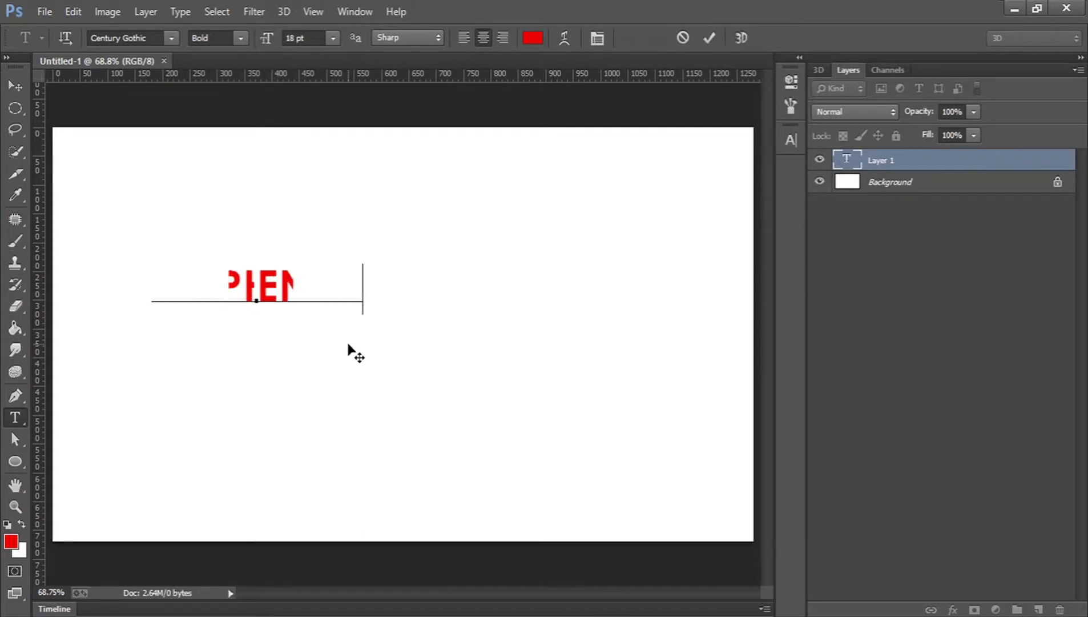
type("OCONCEPTS")
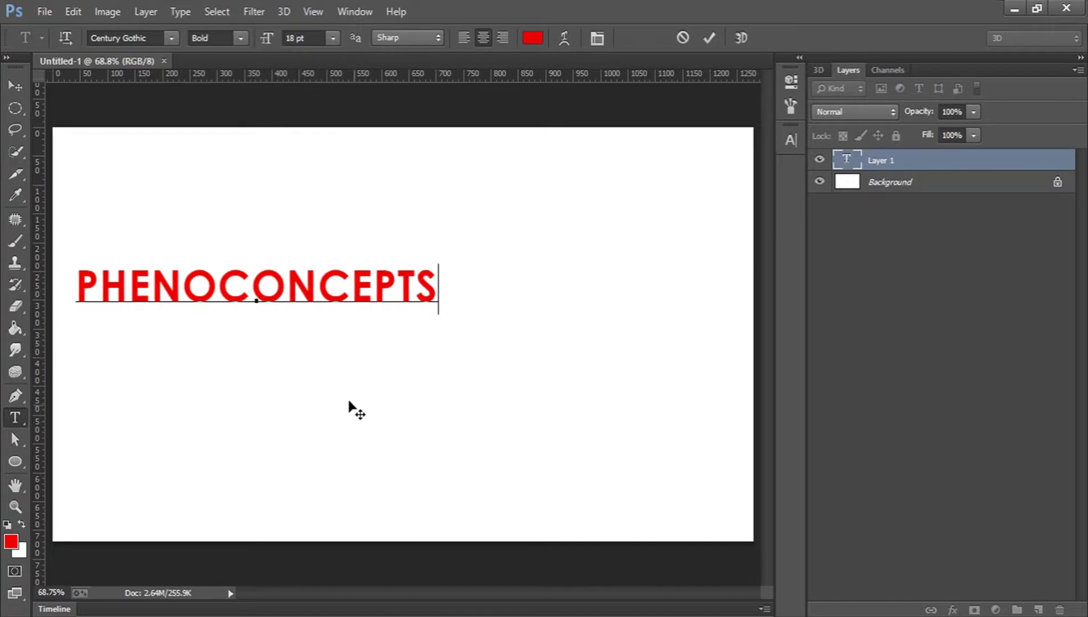
left_click_drag(349, 402, 486, 392)
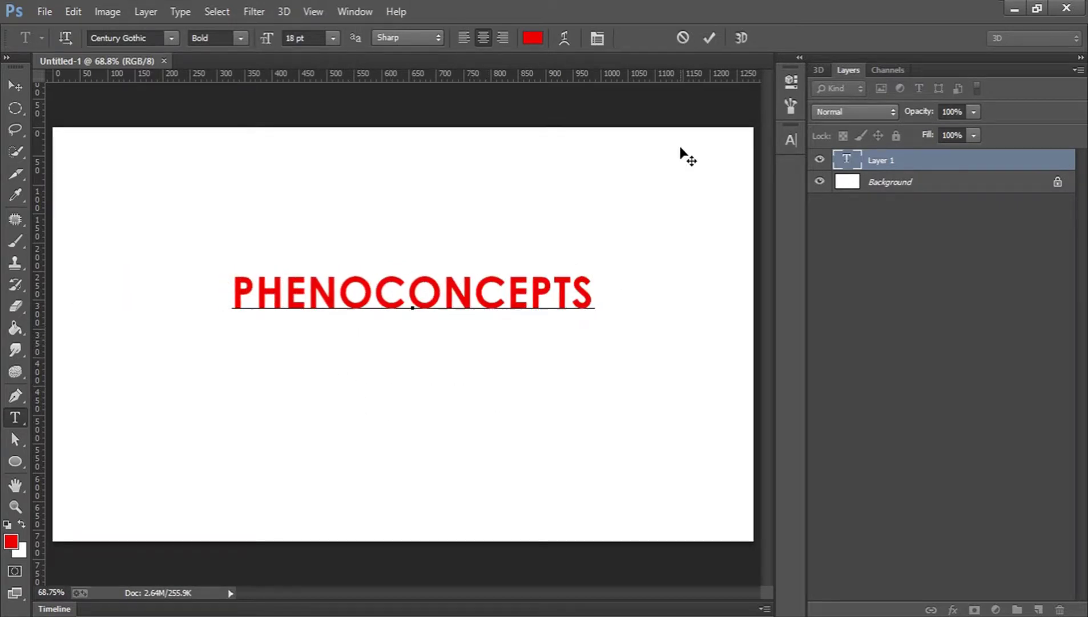
left_click(709, 38)
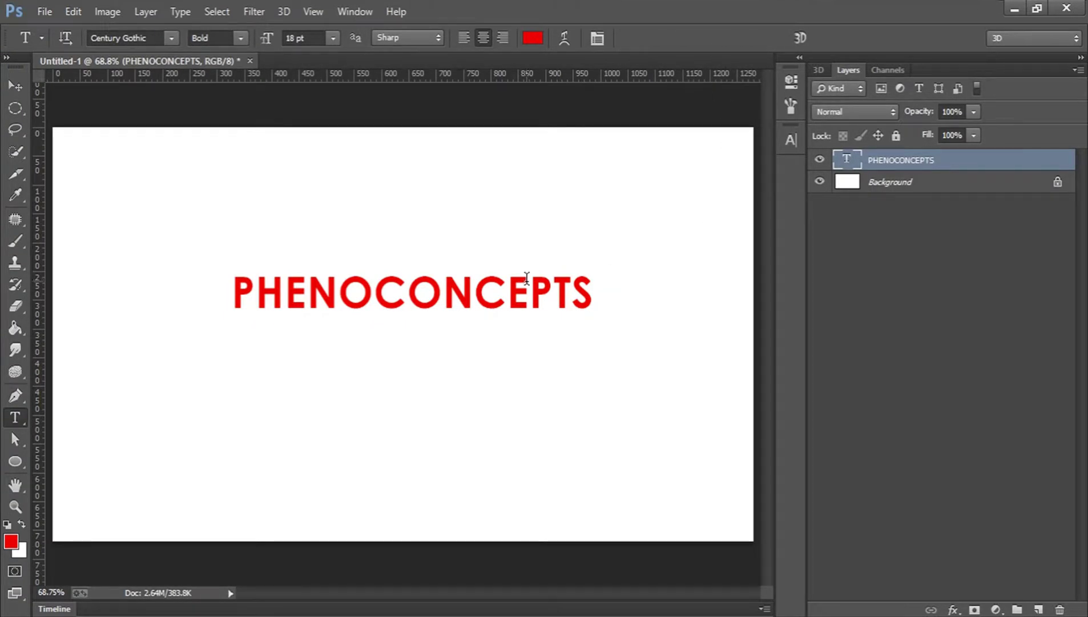
Move the PHENOCONCEPTS text slightly to the left and down on the canvas, and deselect its layer.
left_click(22, 84)
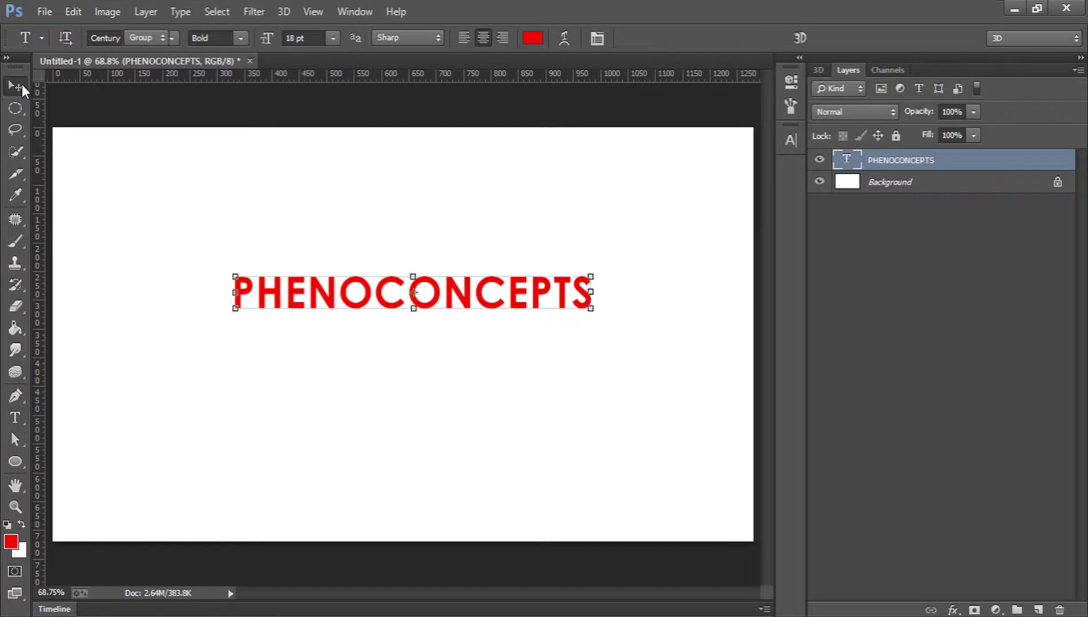
left_click_drag(475, 297, 447, 298)
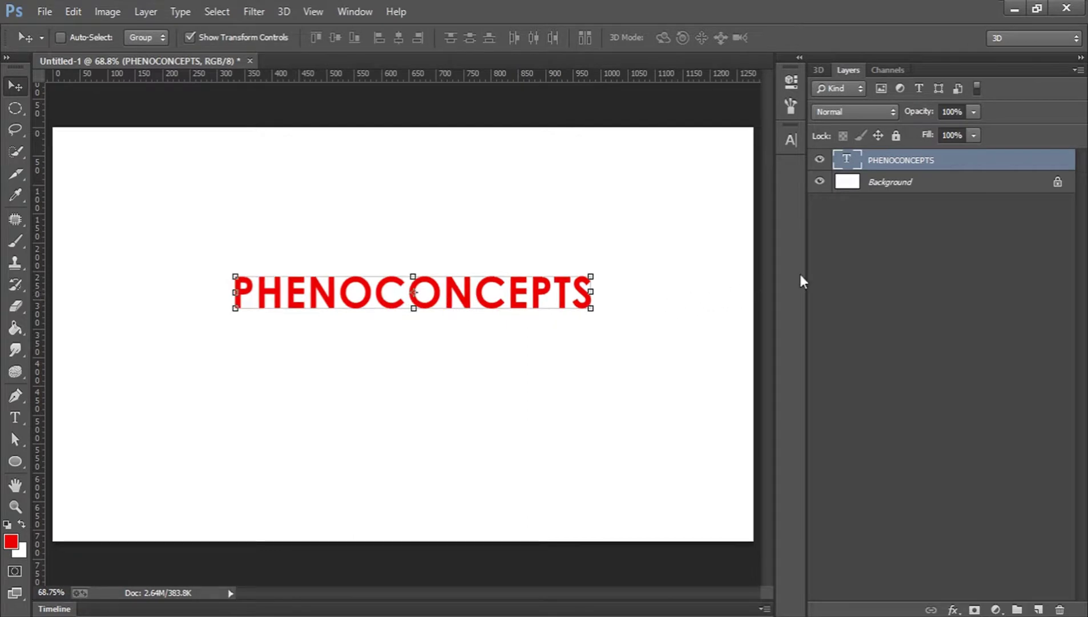
left_click(859, 255)
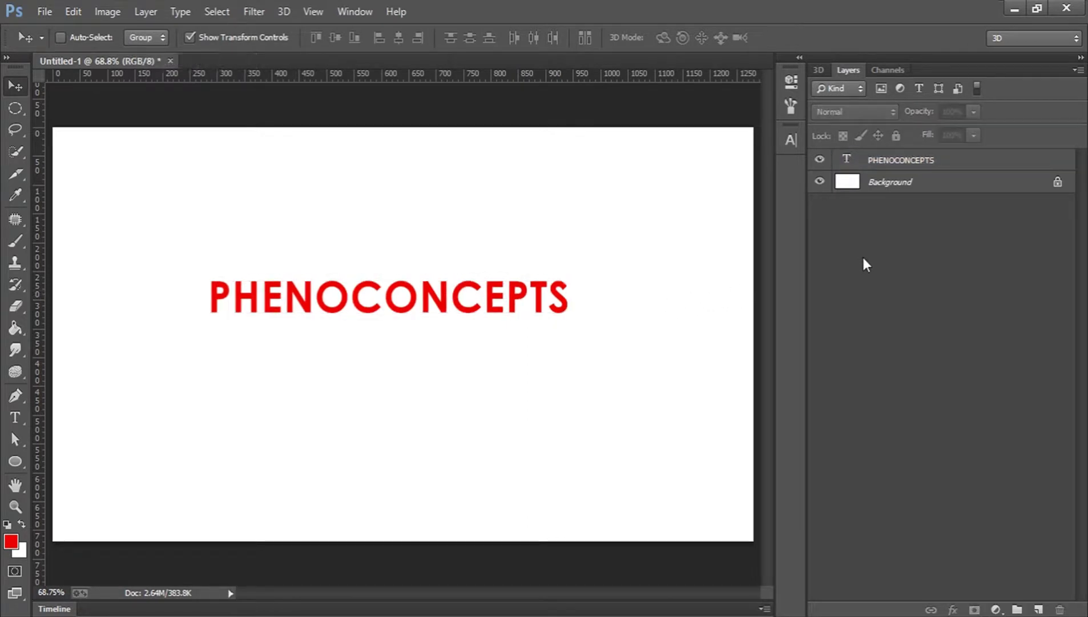
Load the text layer's outline as a selection and add a Hue/Saturation adjustment layer with lightness at its minimum.
left_click(901, 161)
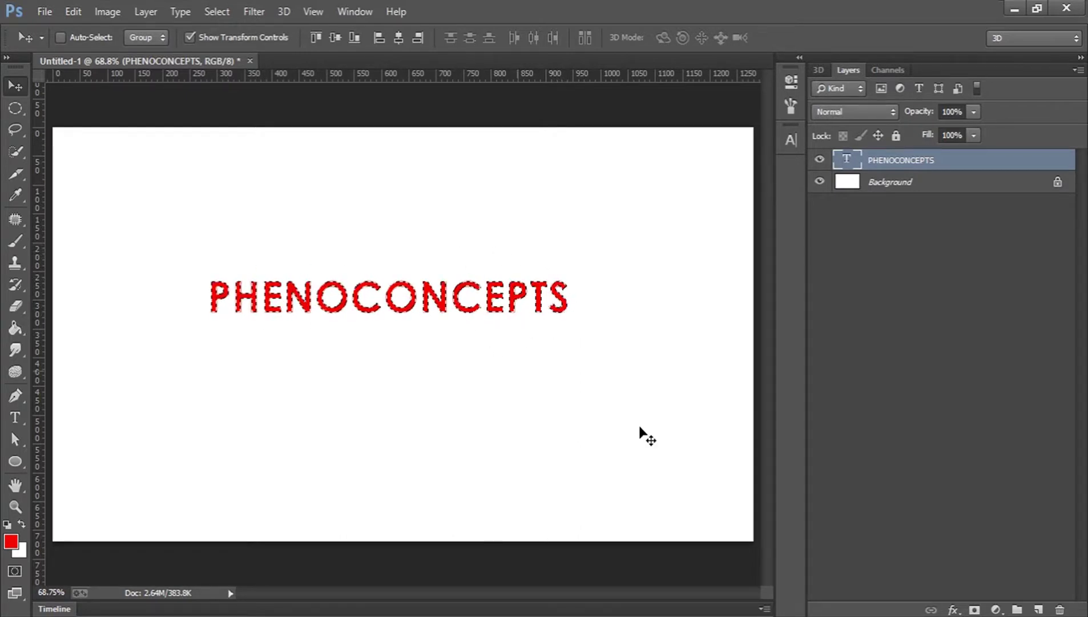
left_click(993, 609)
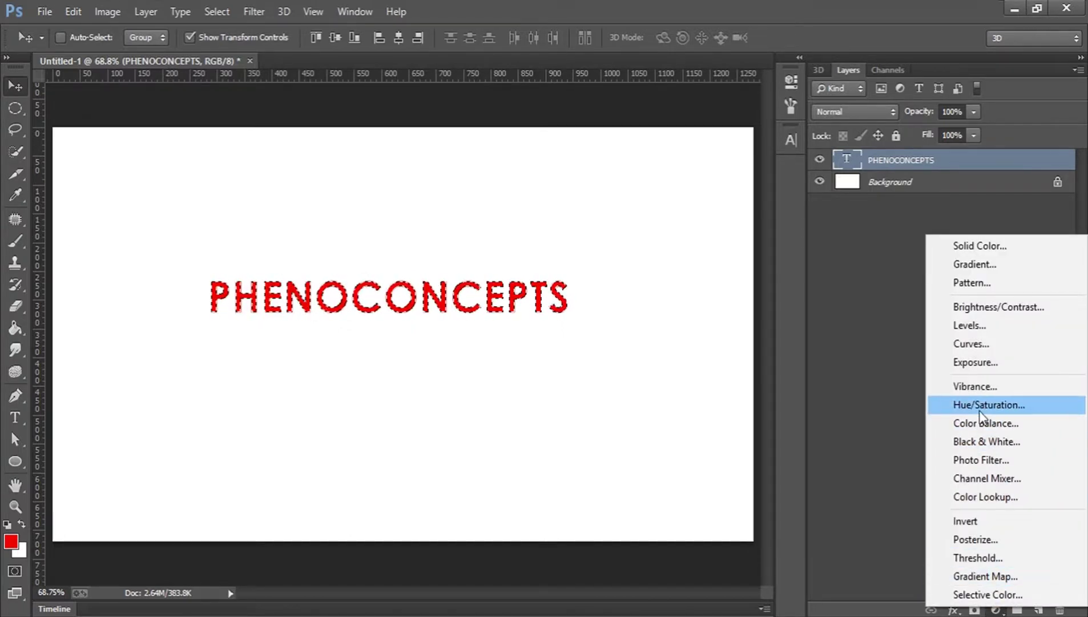
left_click(1012, 405)
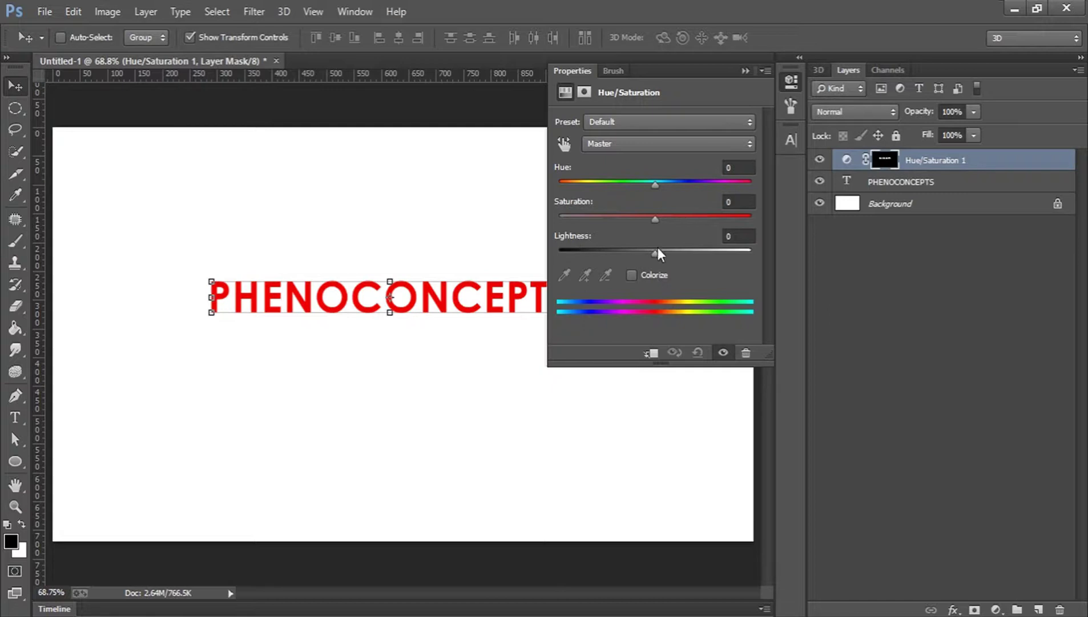
left_click_drag(653, 251, 542, 251)
left_click(791, 81)
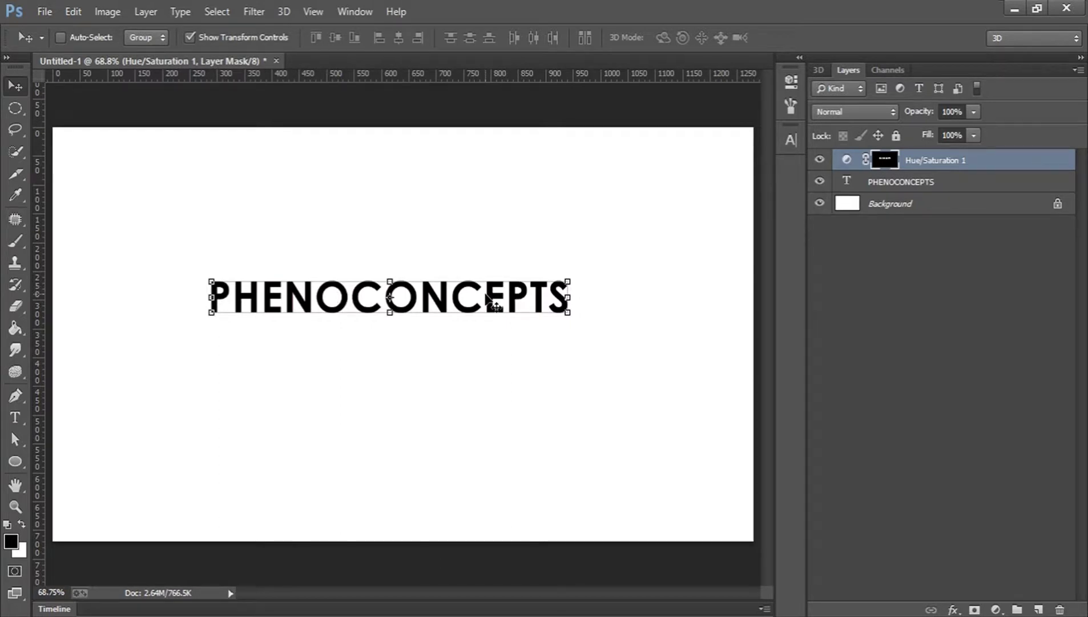
Toggle the Hue/Saturation layer's visibility off and on to compare the text with and without the adjustment.
left_click(827, 161)
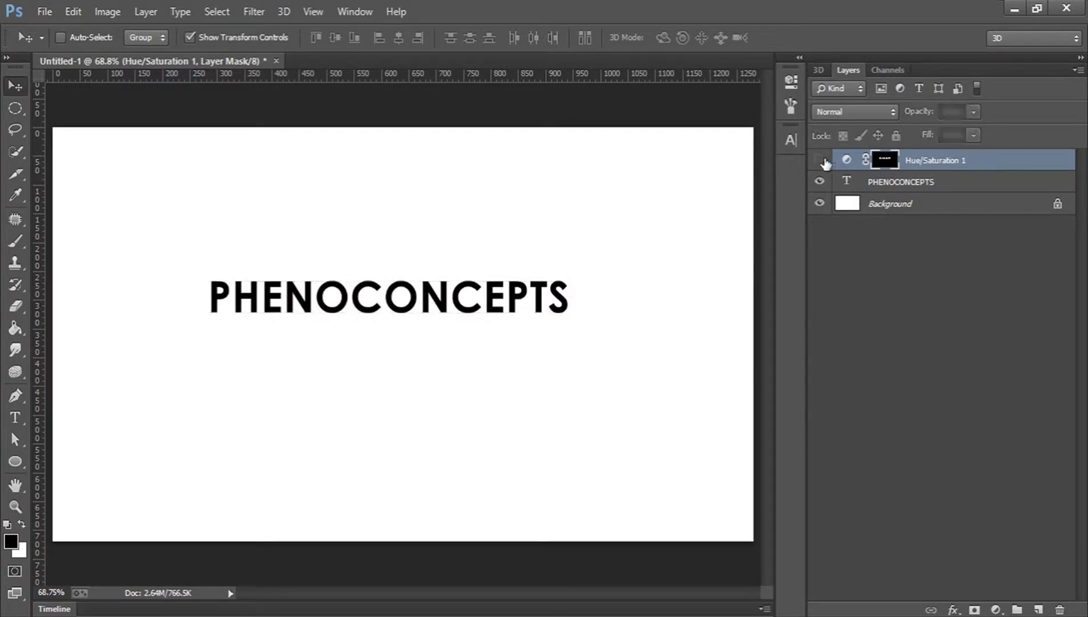
left_click(824, 159)
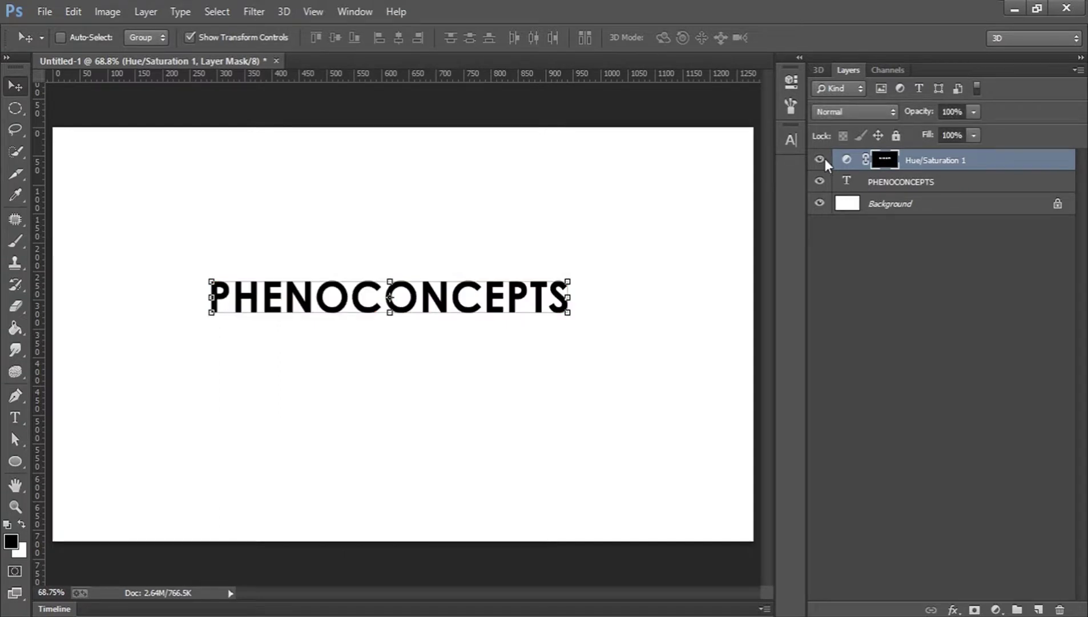
left_click(821, 160)
left_click(820, 162)
Flip the Hue/Saturation layer's mask vertically and place it directly beneath the red text as a mirrored reflection.
left_click(395, 279)
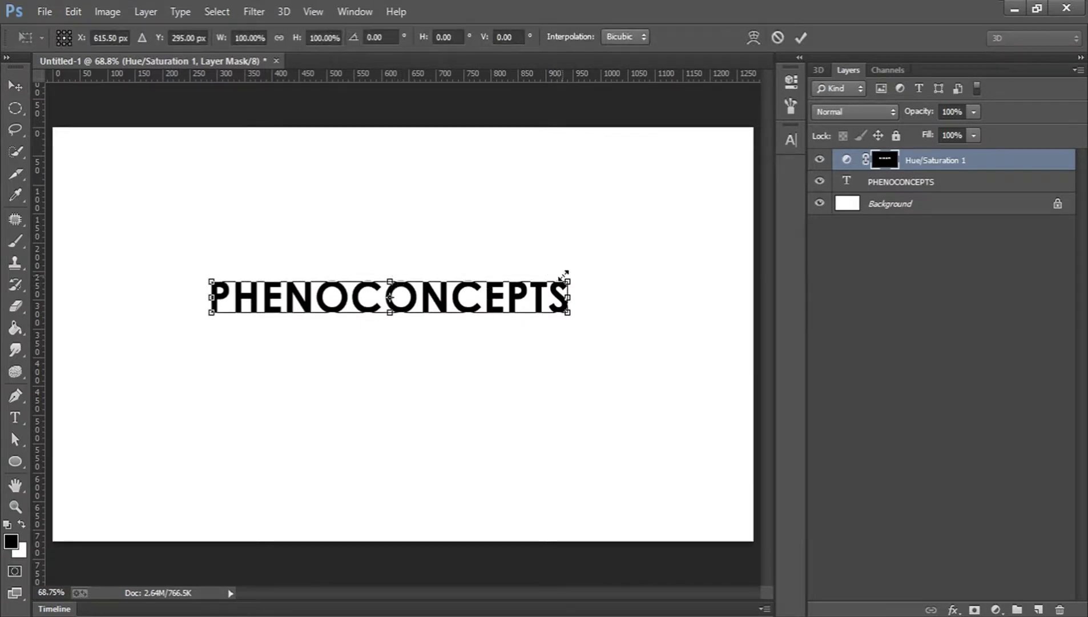
right_click(512, 305)
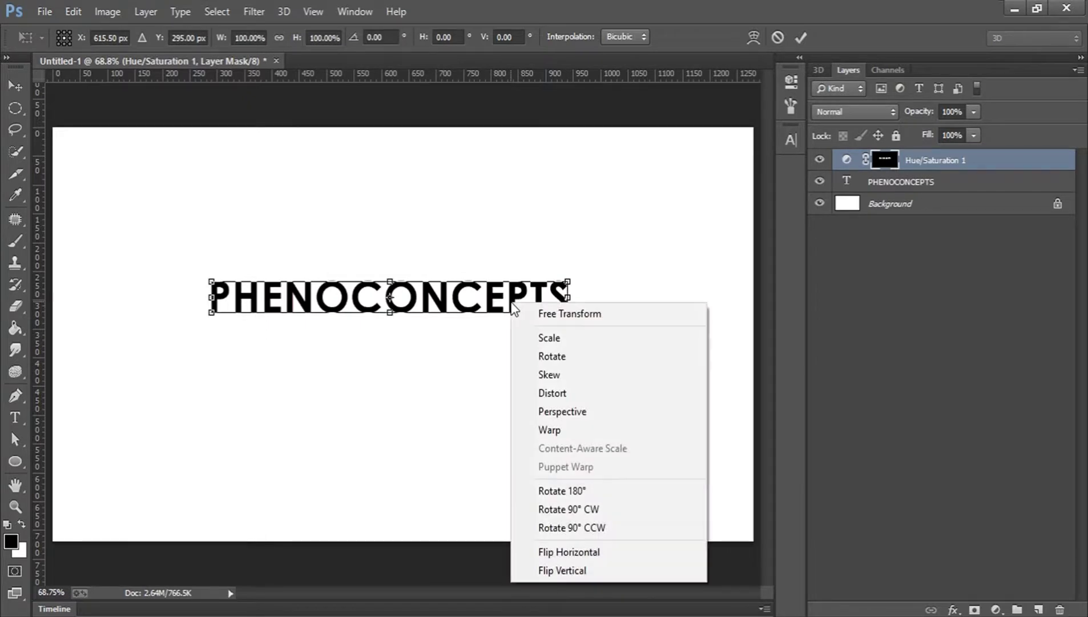
left_click(599, 571)
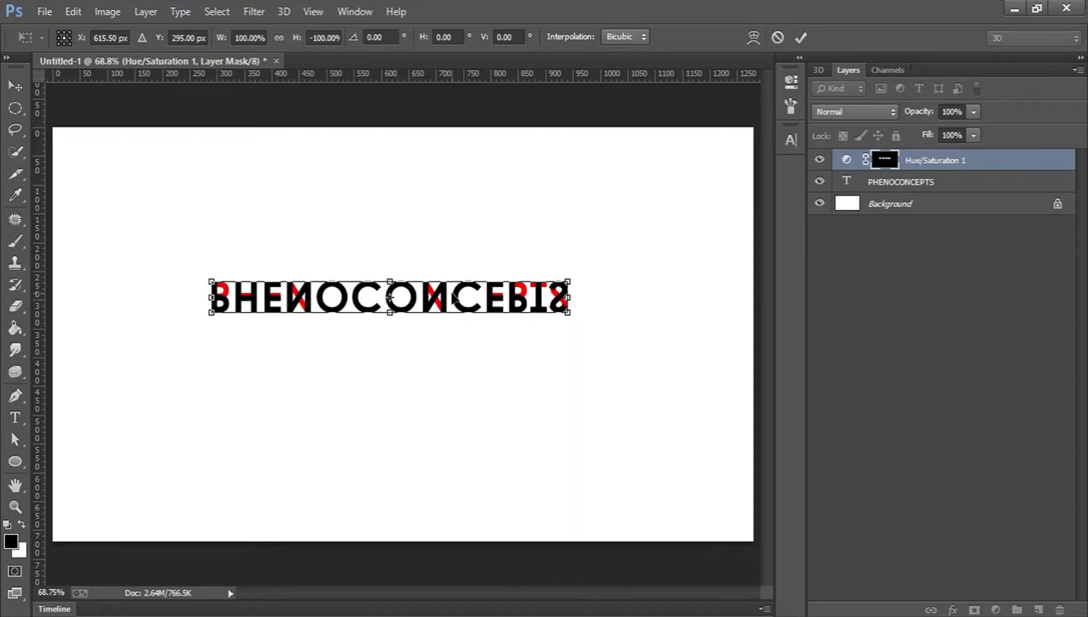
left_click_drag(453, 298, 451, 335)
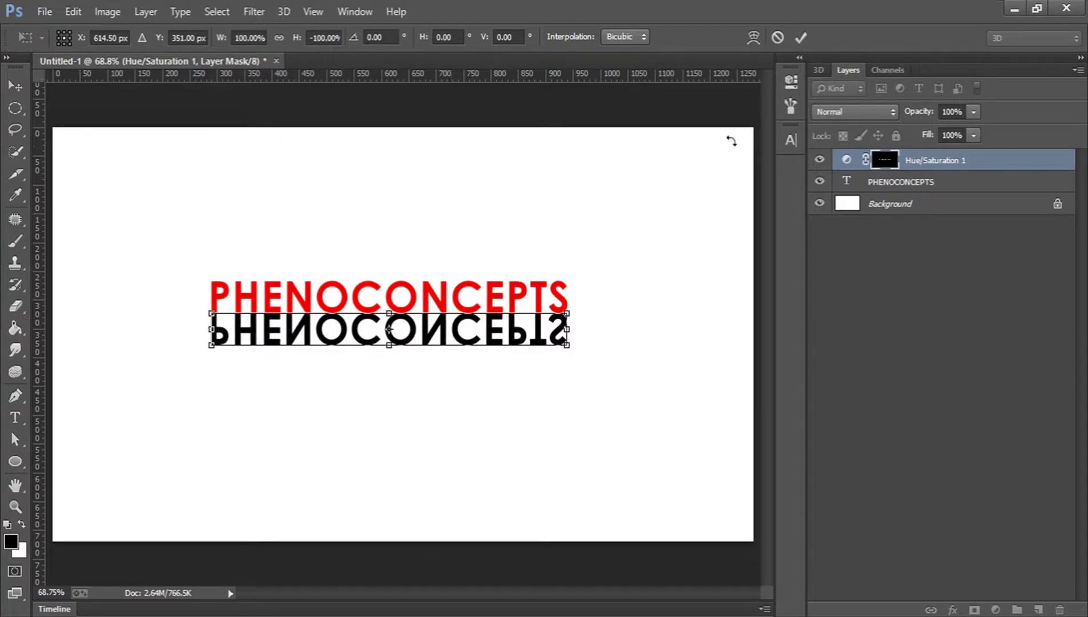
left_click(803, 38)
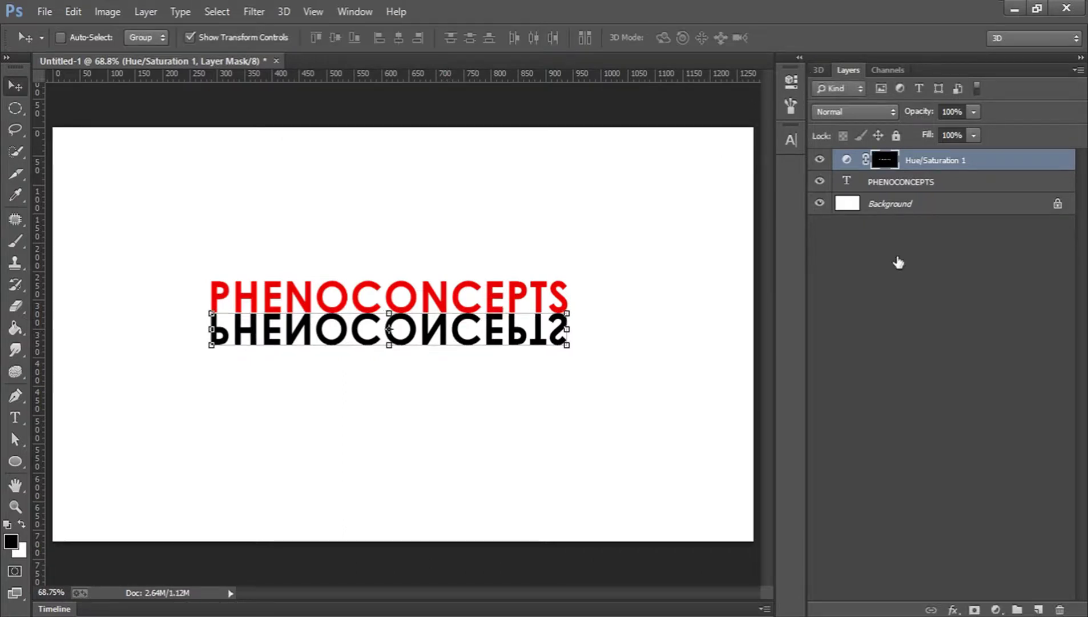
left_click(936, 324)
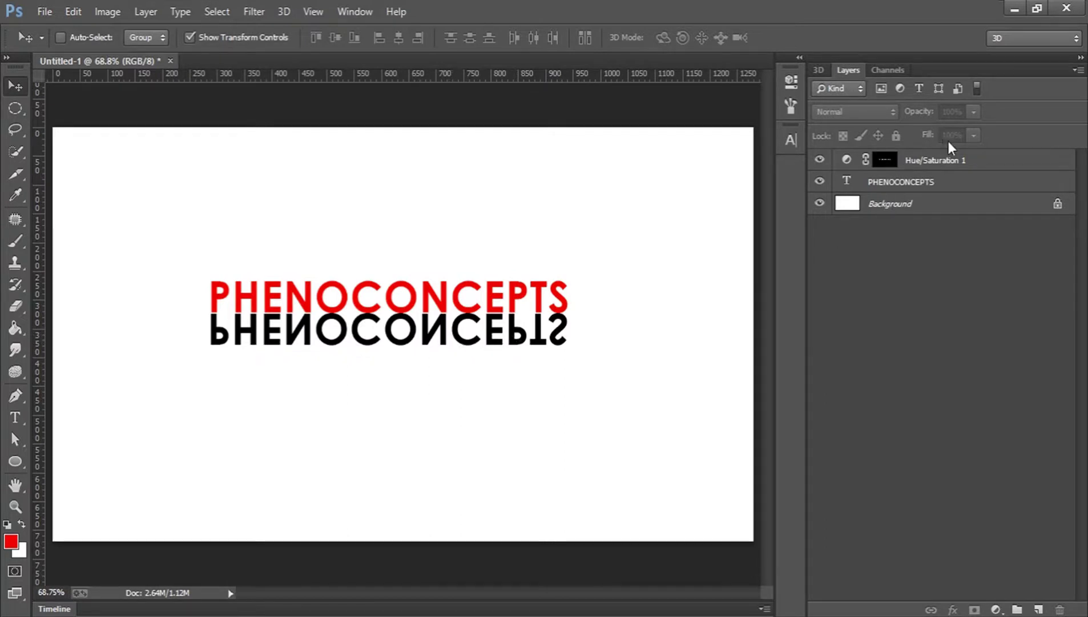
Set the opacity of the Hue/Saturation adjustment layer to 30%.
left_click(942, 162)
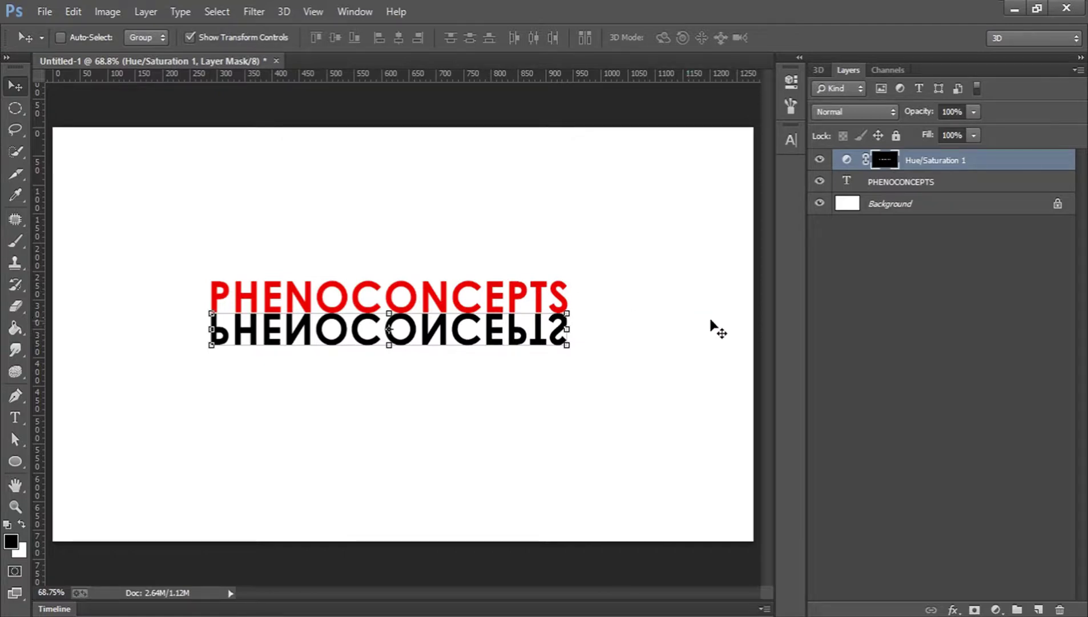
left_click(949, 112)
type("30")
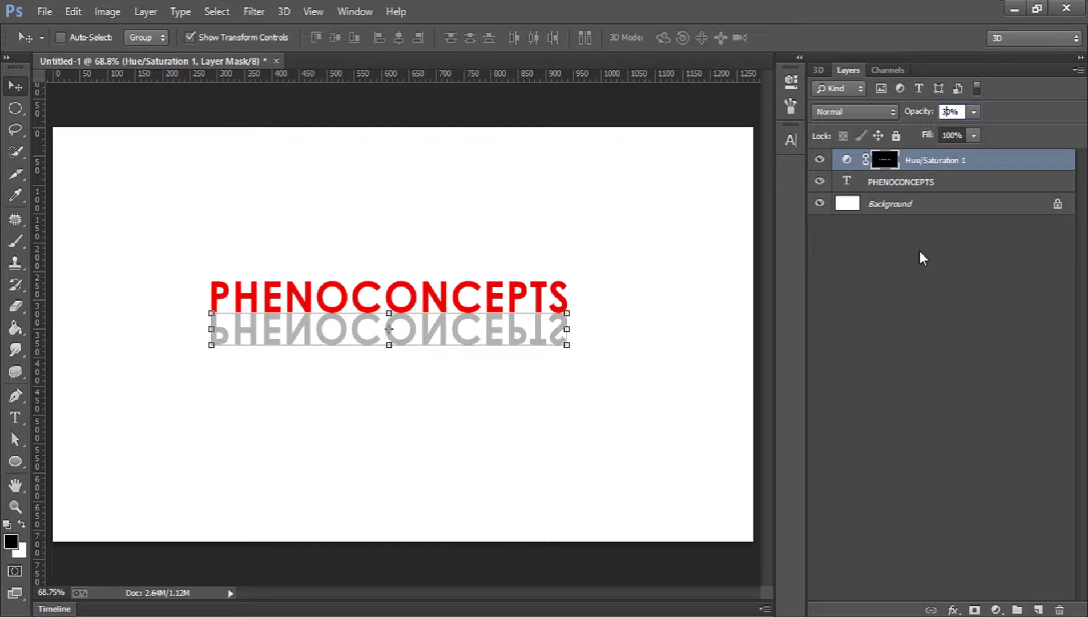
key("Return")
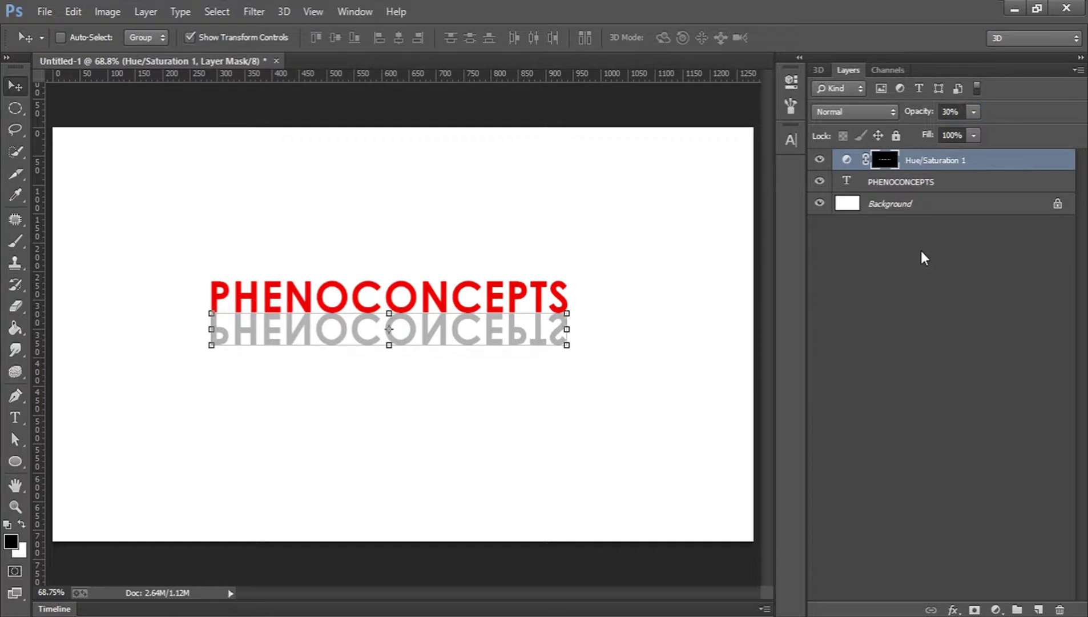
left_click(15, 505)
left_click(411, 318)
mouse_move(412, 320)
left_mouse_down()
mouse_move(420, 316)
mouse_move(386, 322)
mouse_move(413, 323)
left_mouse_up()
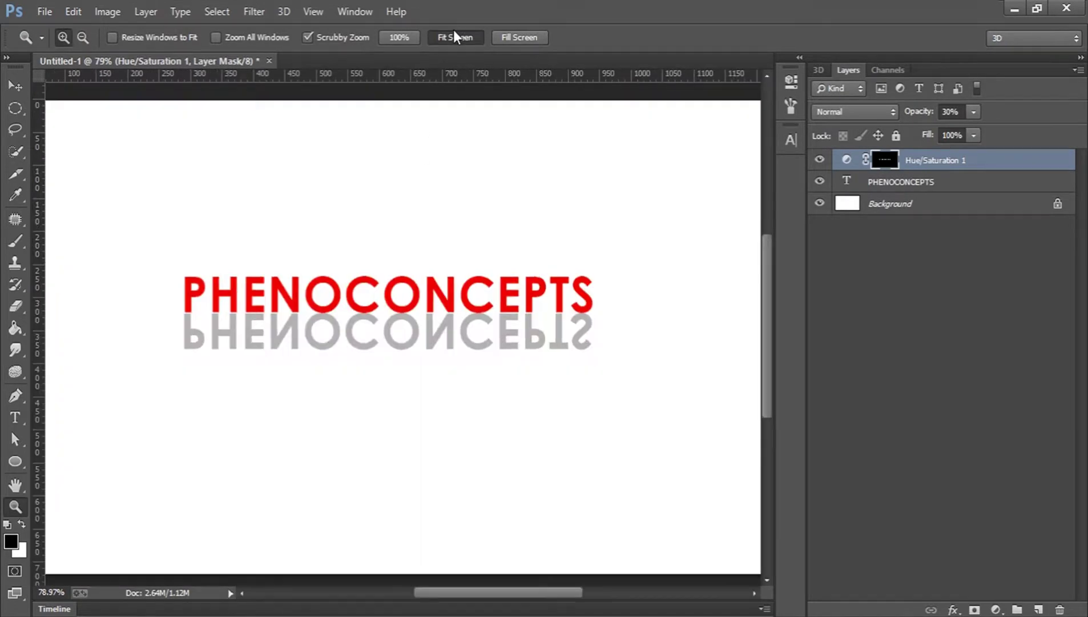
left_click(454, 33)
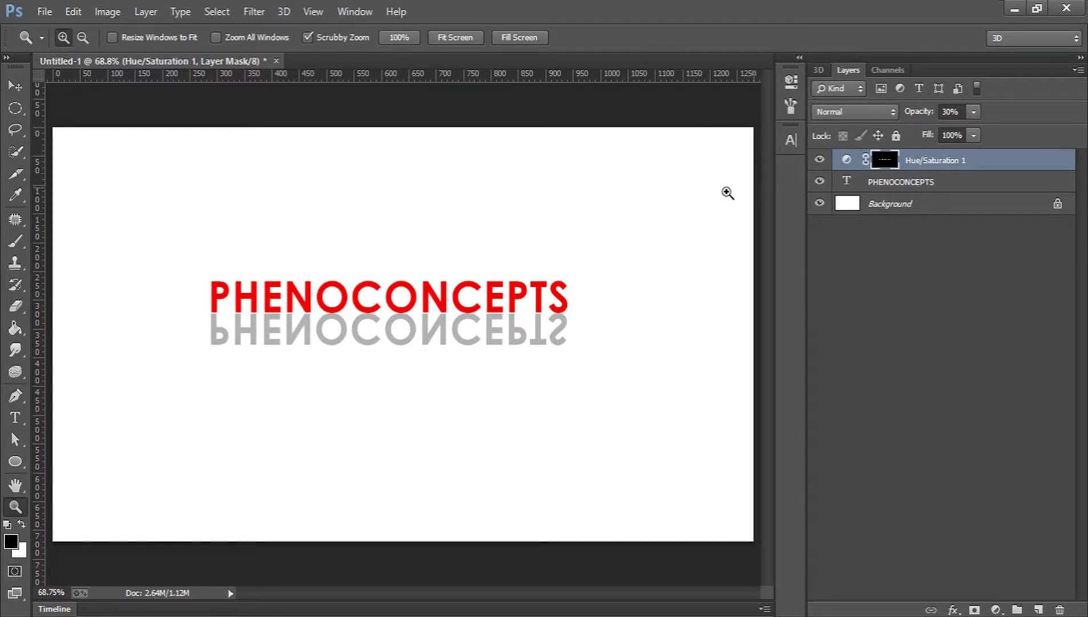
Stretch the grey reflection downward to about 266% of its height, keeping its upper edge against the red text.
left_click(15, 85)
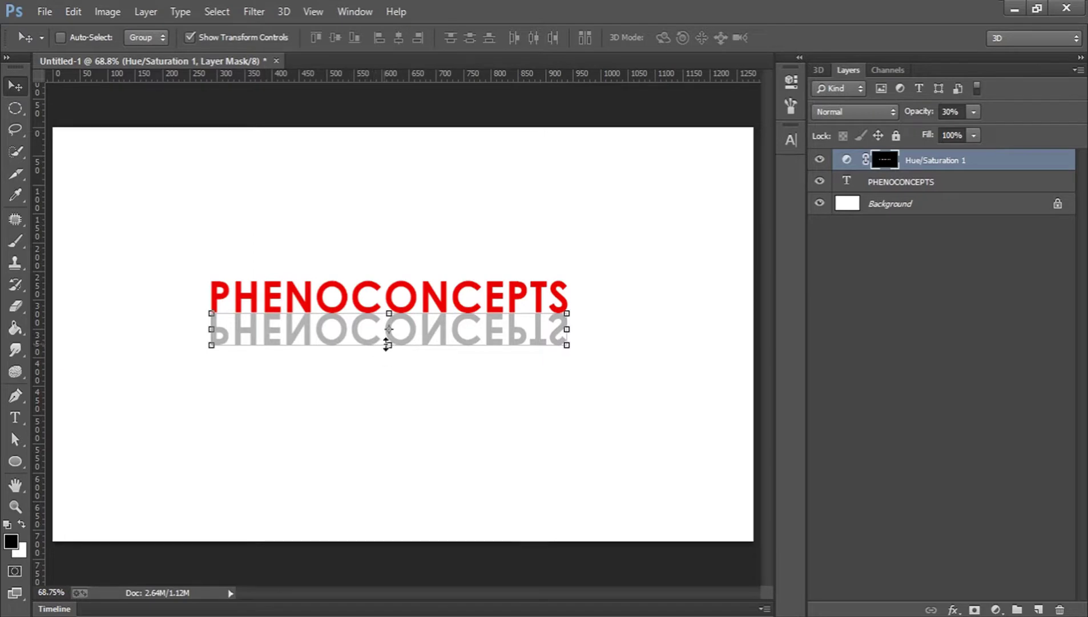
left_click_drag(392, 345, 391, 388)
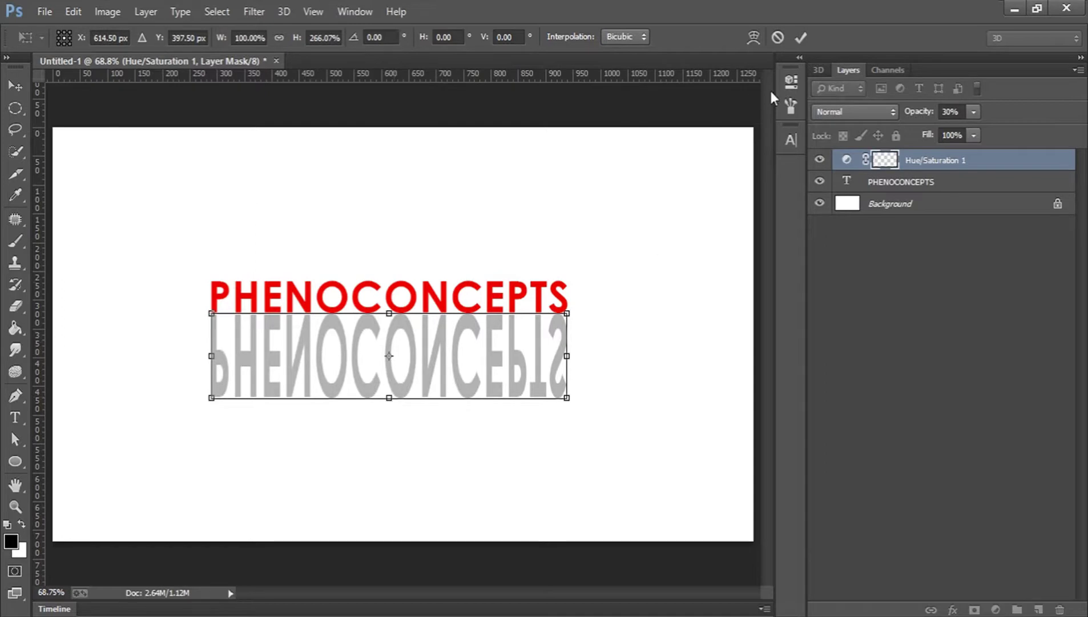
left_click(801, 37)
left_click(929, 400)
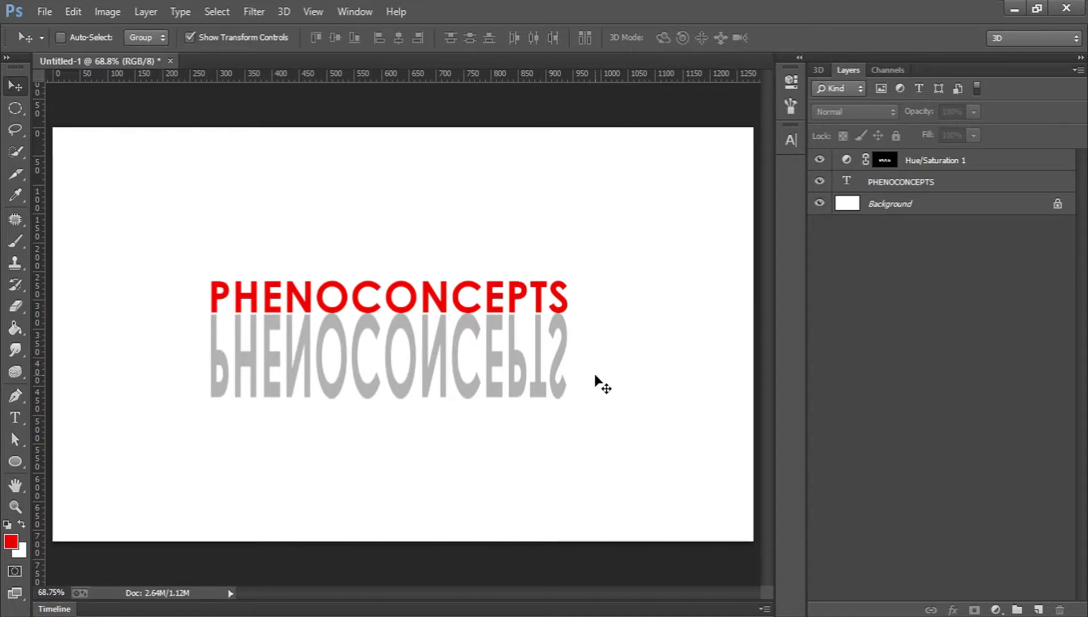
Skew the reflection's two lower corners outward by about 29° and 30° so that it widens away from the red text.
left_click(928, 163)
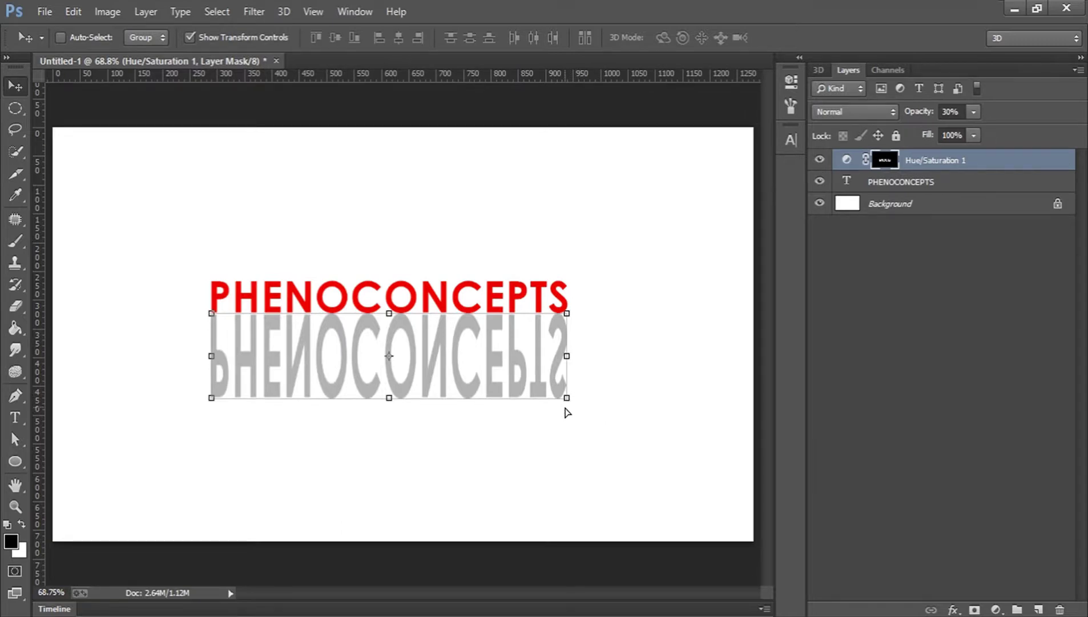
left_click_drag(565, 402, 612, 401)
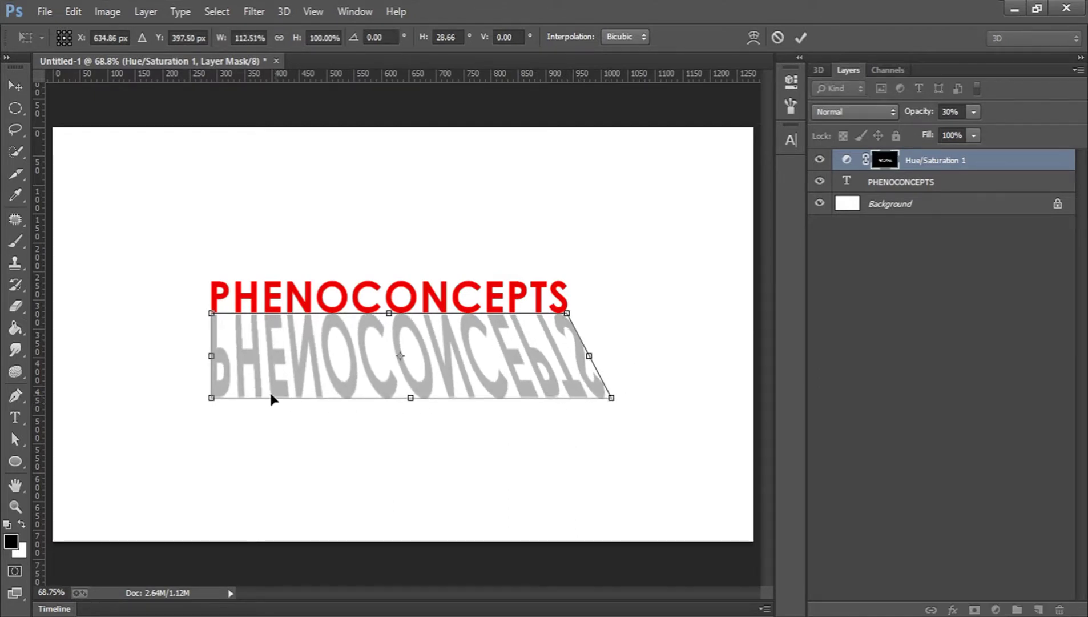
left_click_drag(212, 400, 164, 402)
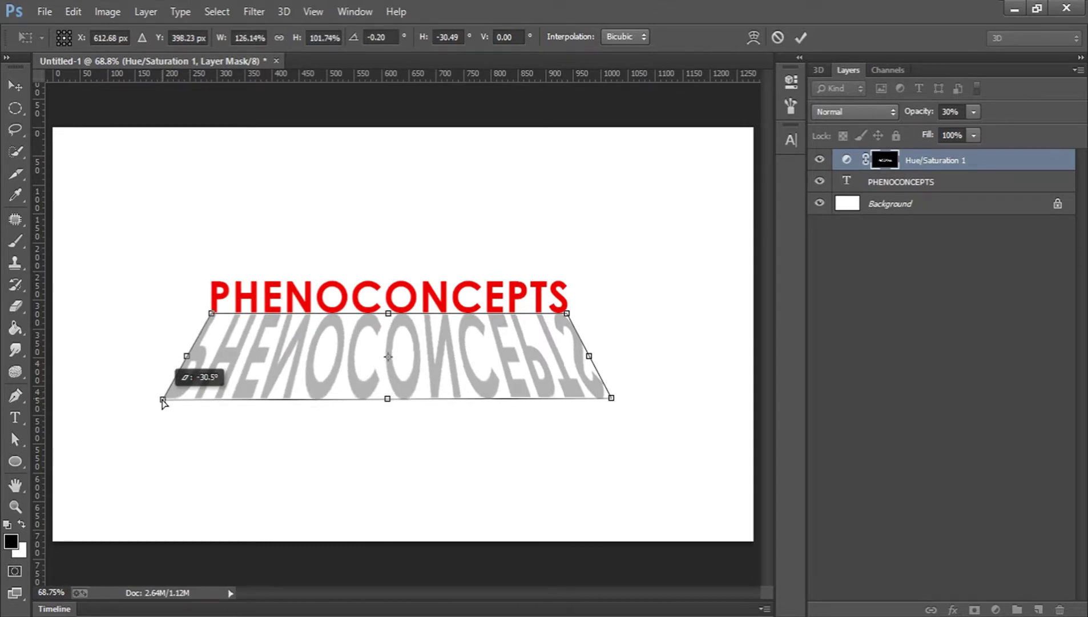
left_click(800, 38)
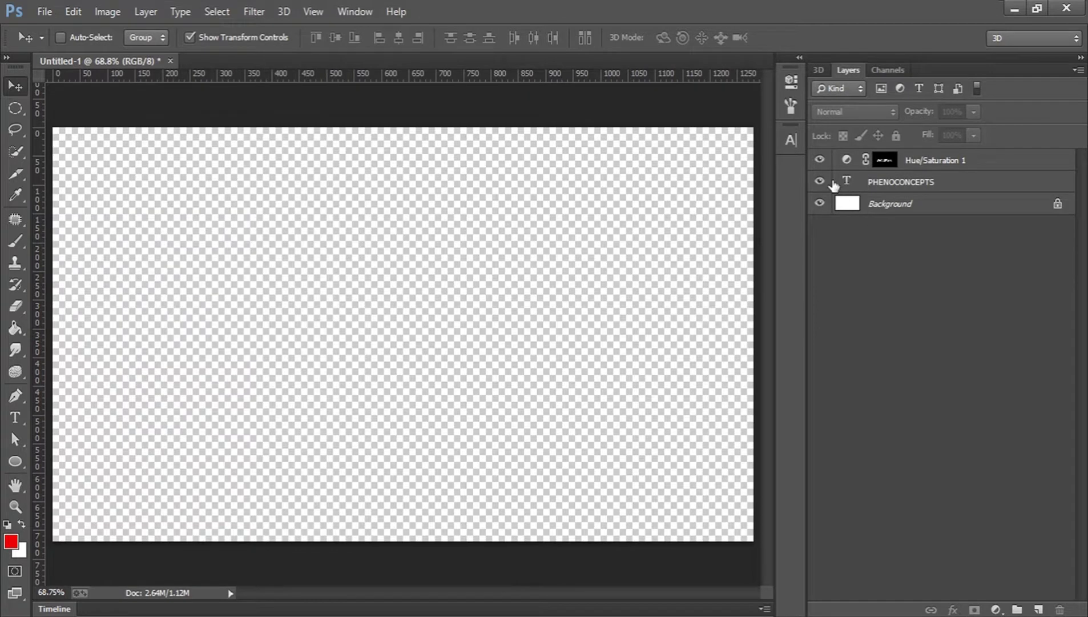
Toggle the Hue/Saturation layer's visibility to compare the red text with and without the skewed reflection.
left_click(824, 162)
left_click(824, 164)
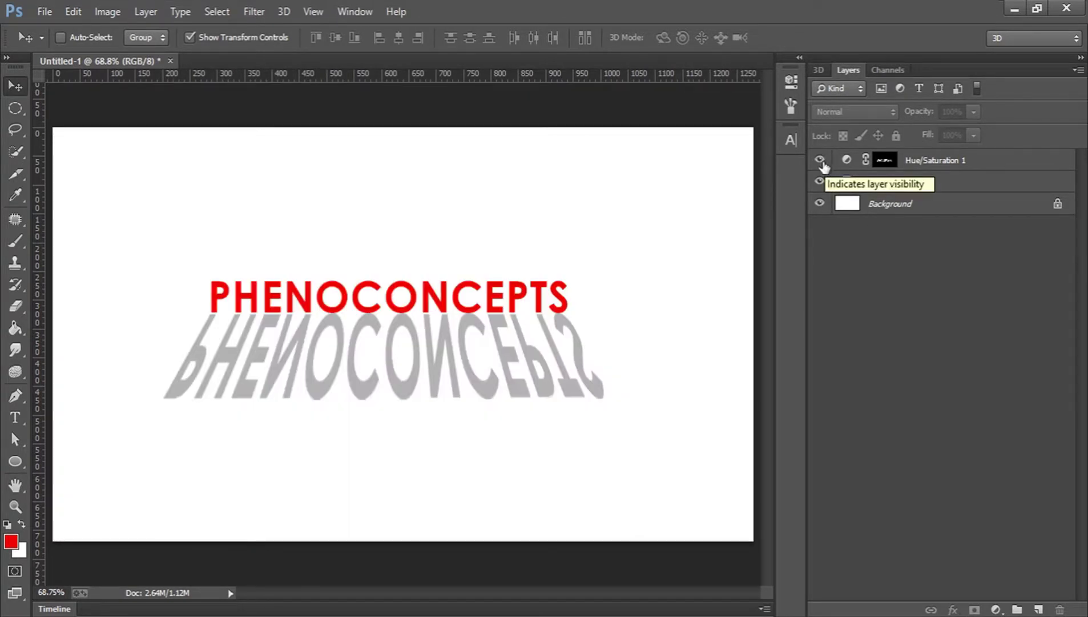
left_click(824, 164)
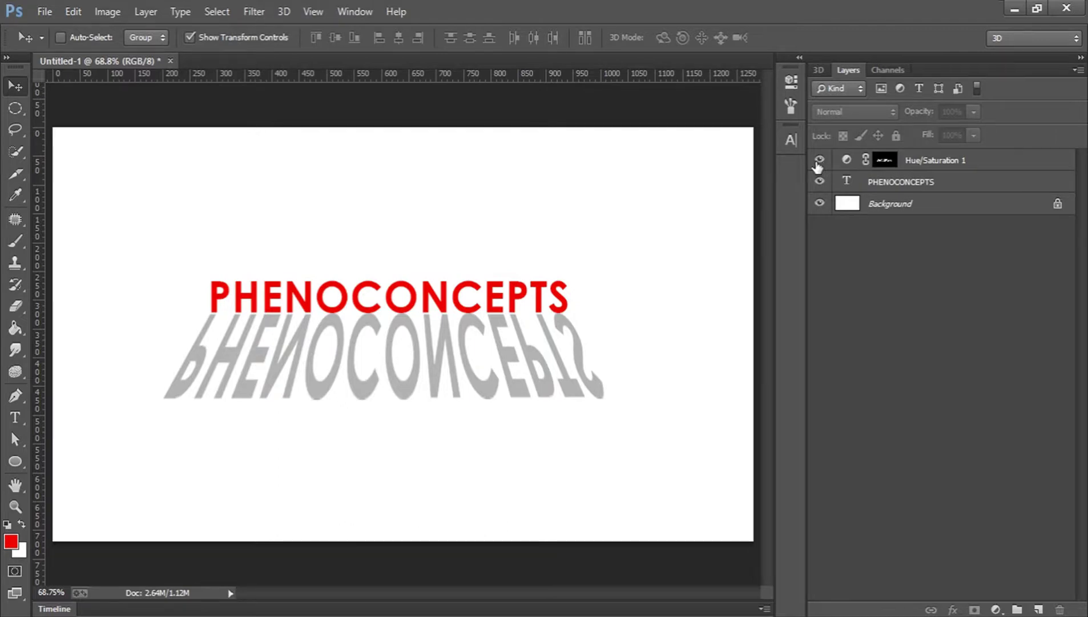
left_click(819, 161)
left_click(820, 162)
left_click(819, 162)
Try a Gaussian Blur with a 5-pixel radius on the Hue/Saturation layer's mask, and undo it.
left_click(921, 162)
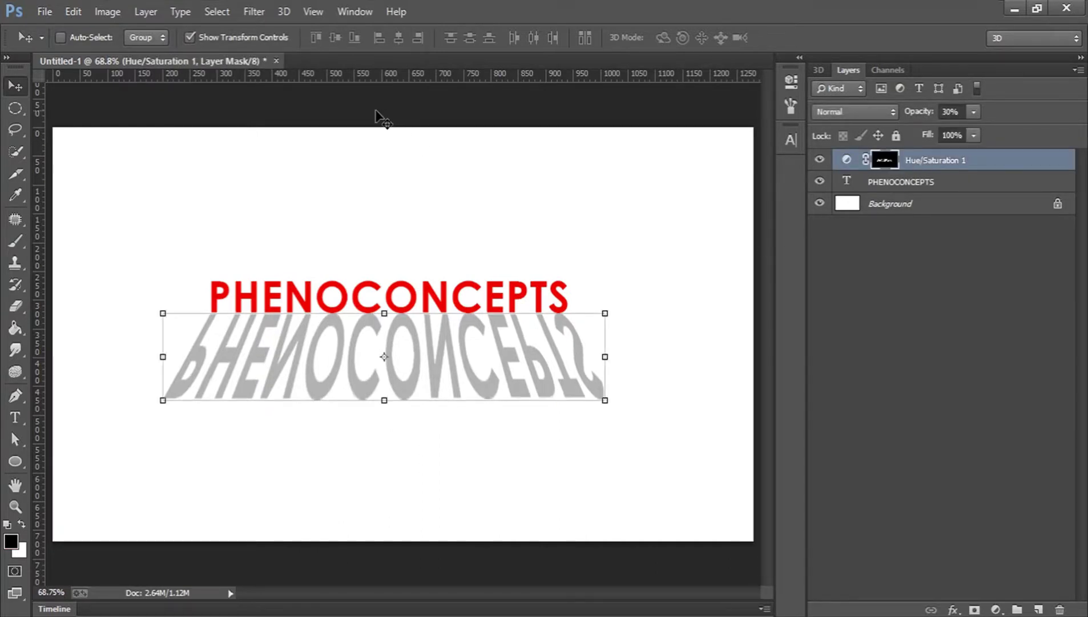
left_click(260, 11)
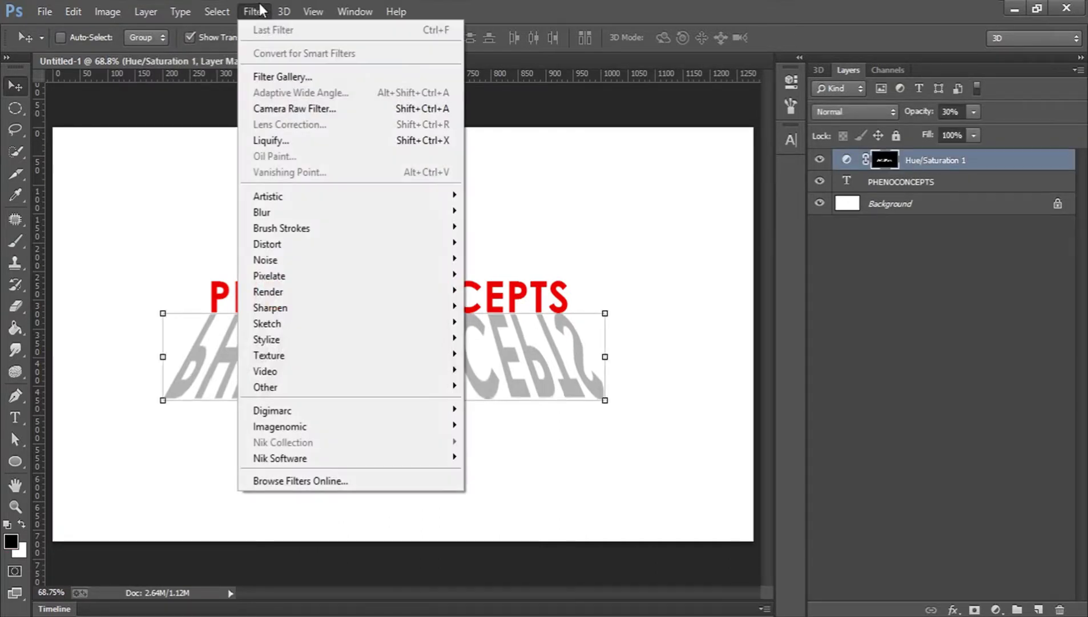
mouse_move(268, 216)
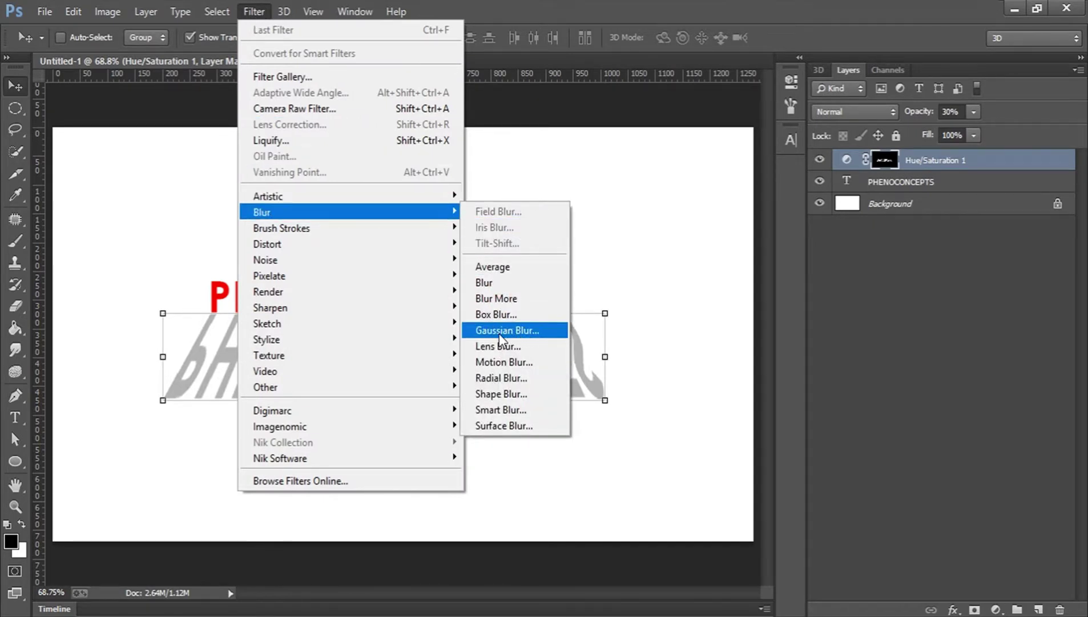
left_click(514, 337)
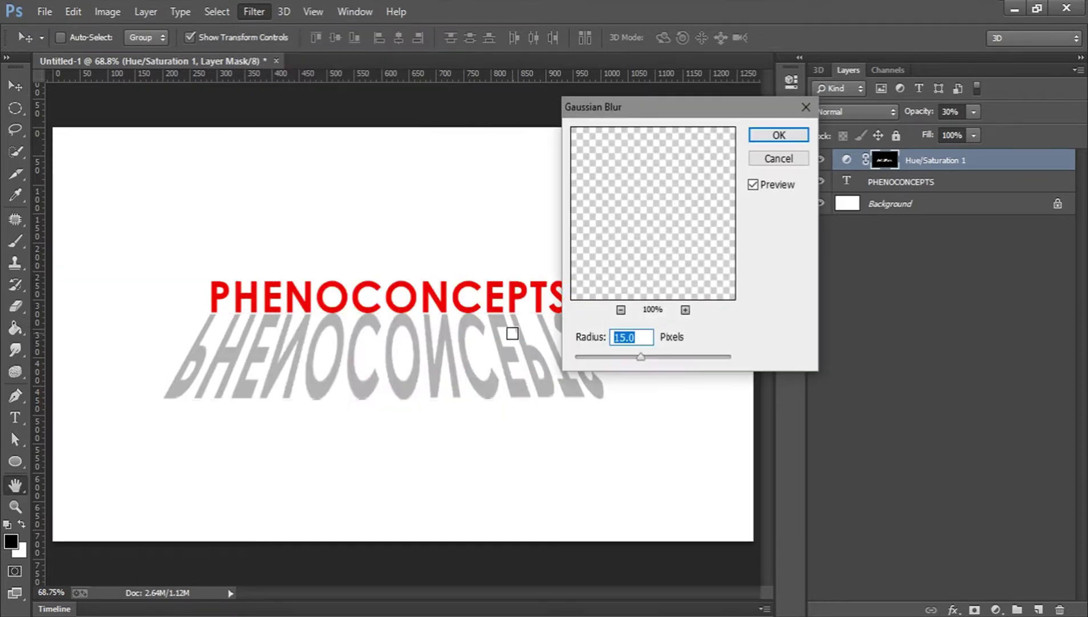
left_click_drag(638, 112, 742, 103)
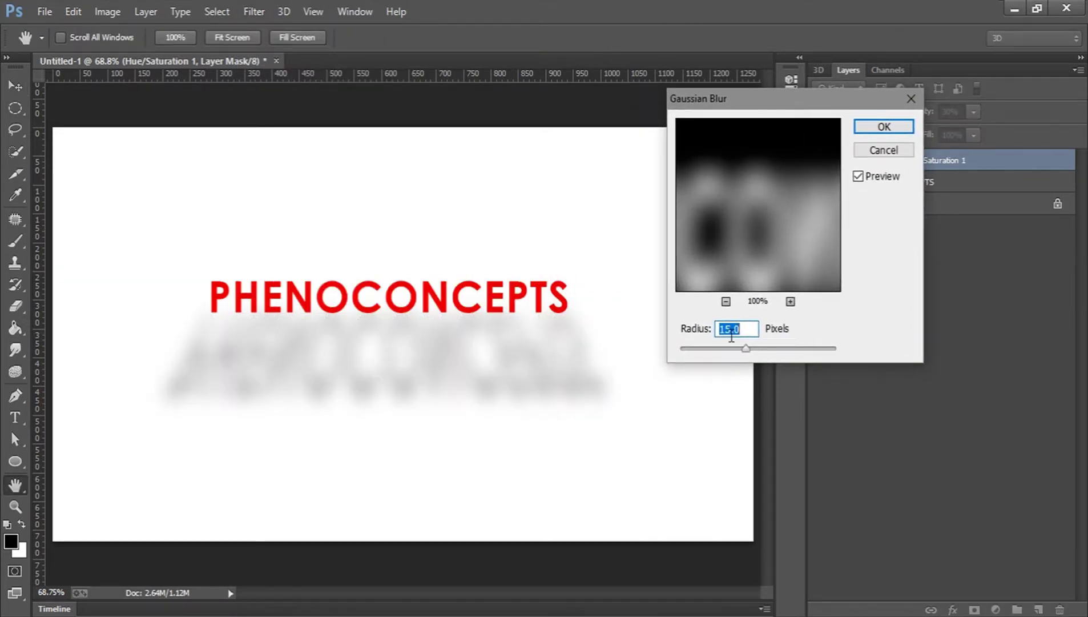
type("2")
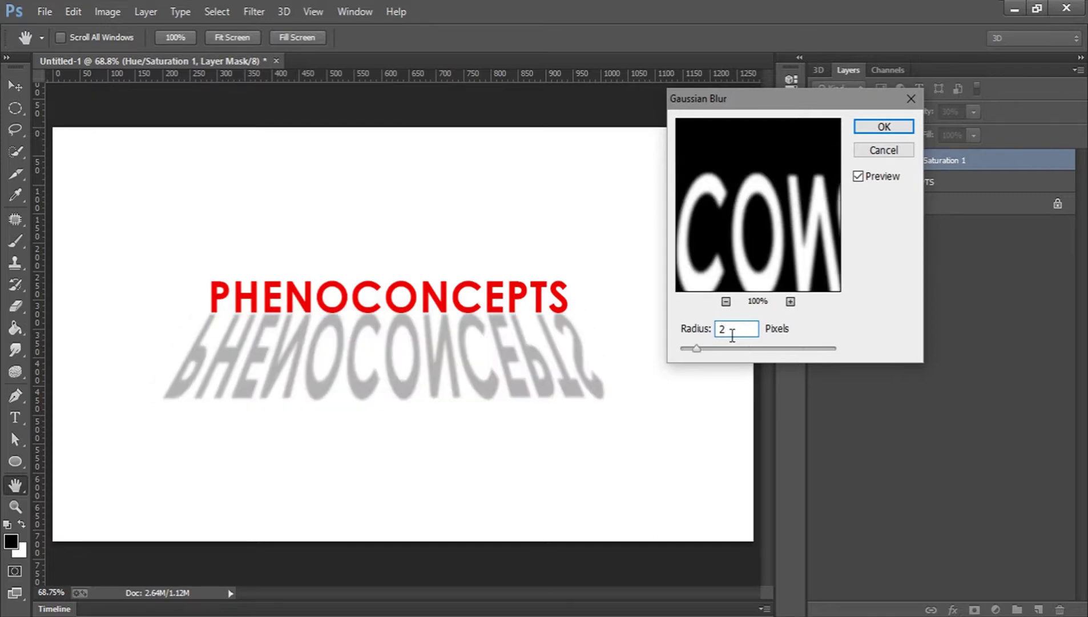
type("5")
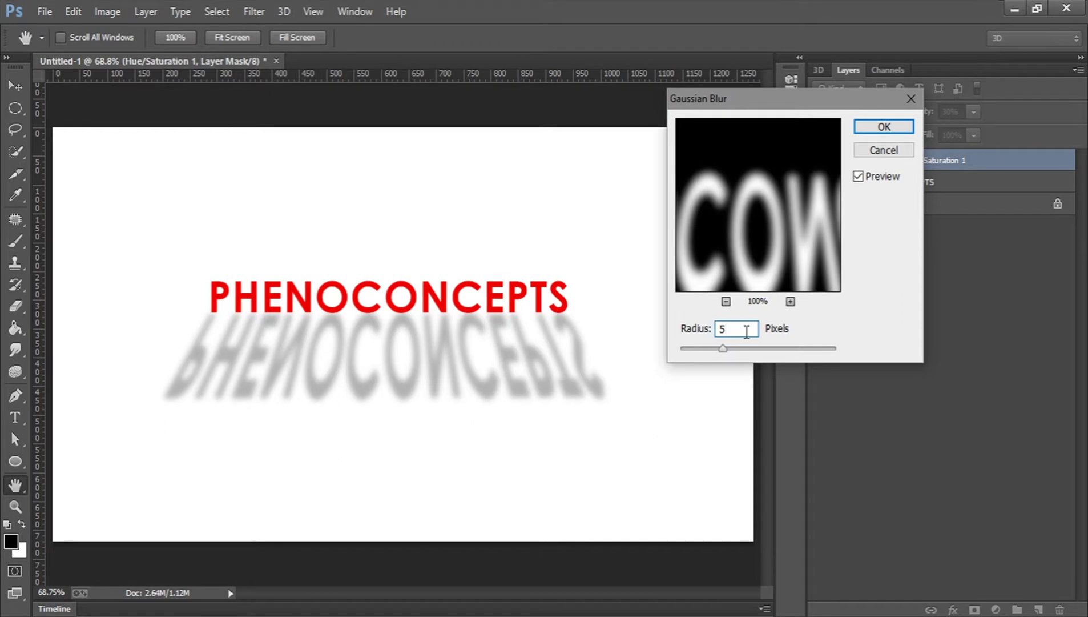
left_click(883, 126)
left_click(921, 259)
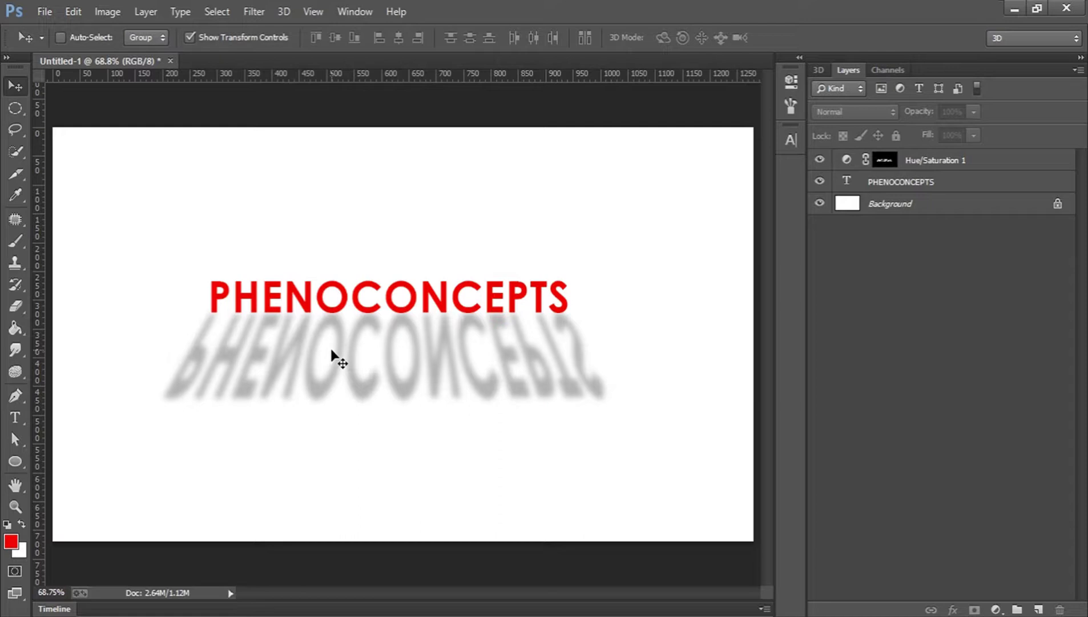
key("ctrl+z")
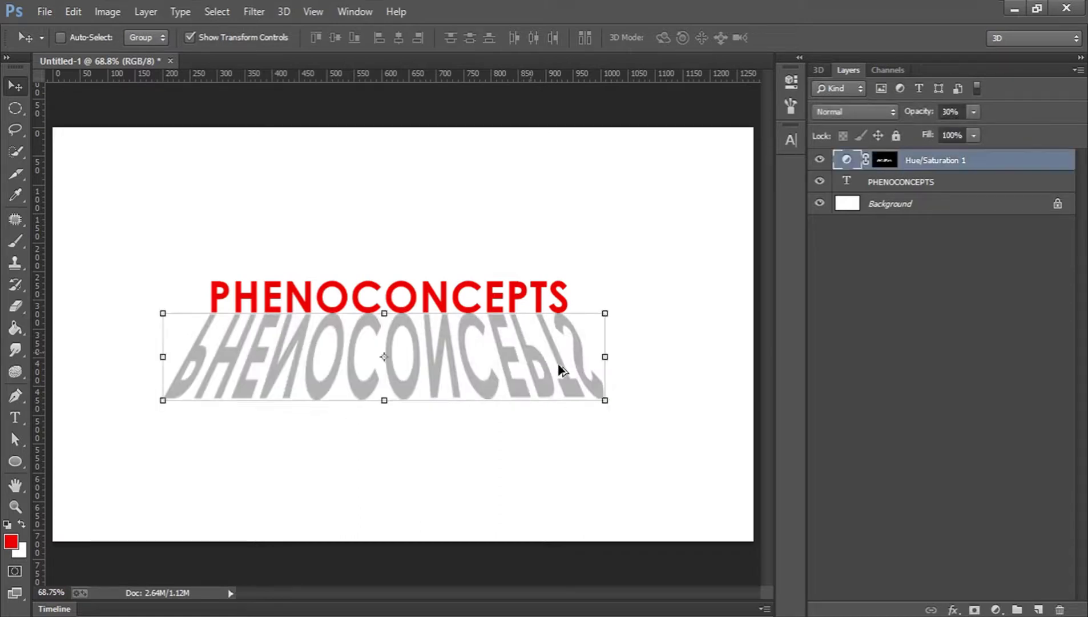
left_click(999, 372)
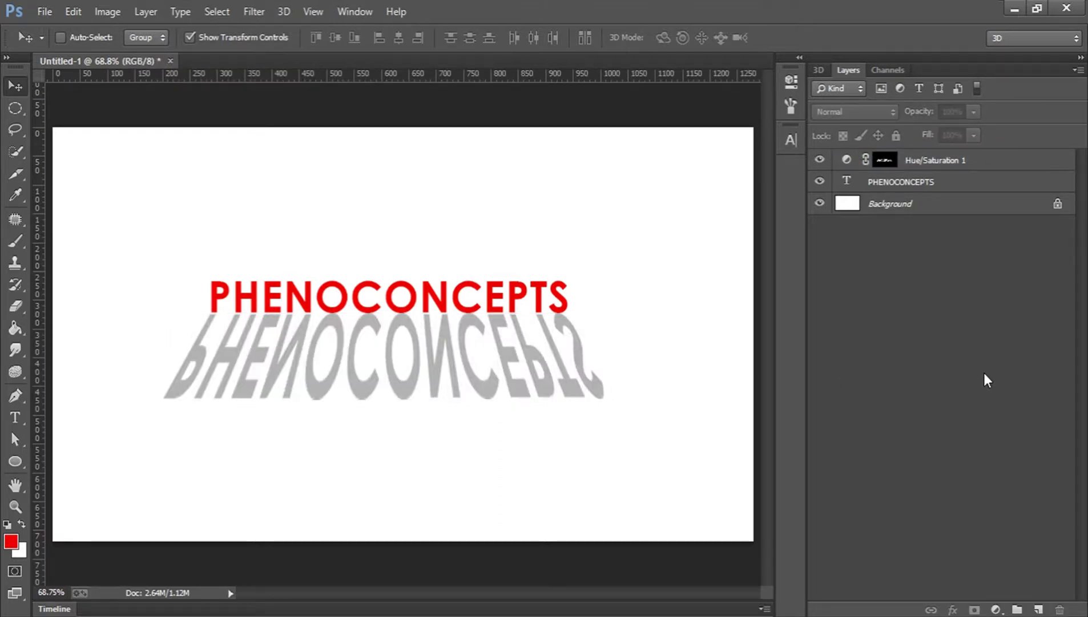
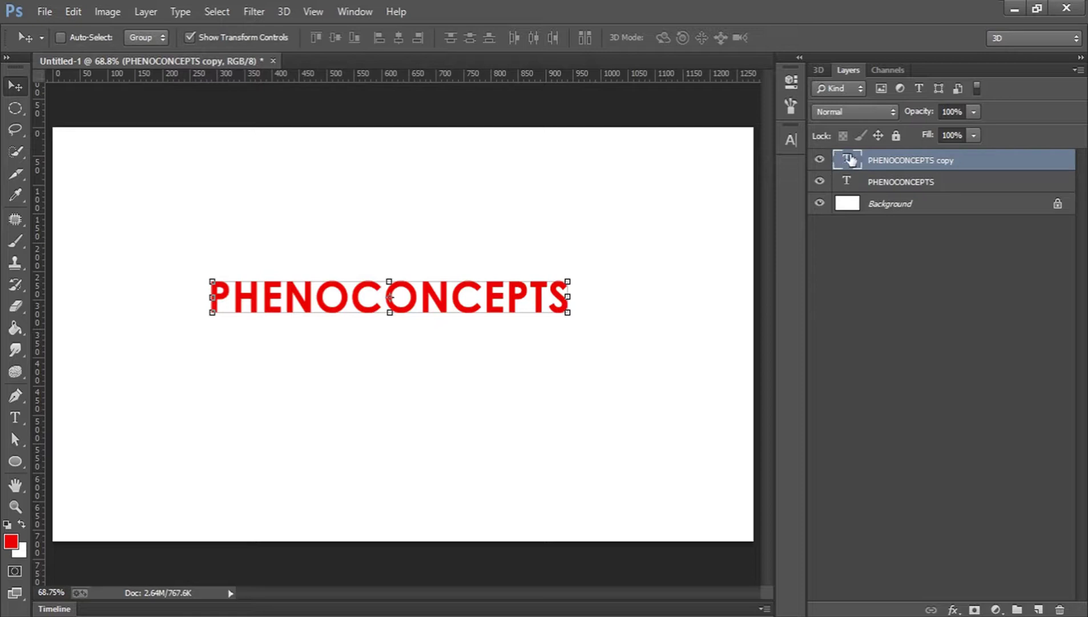
double_click(846, 161)
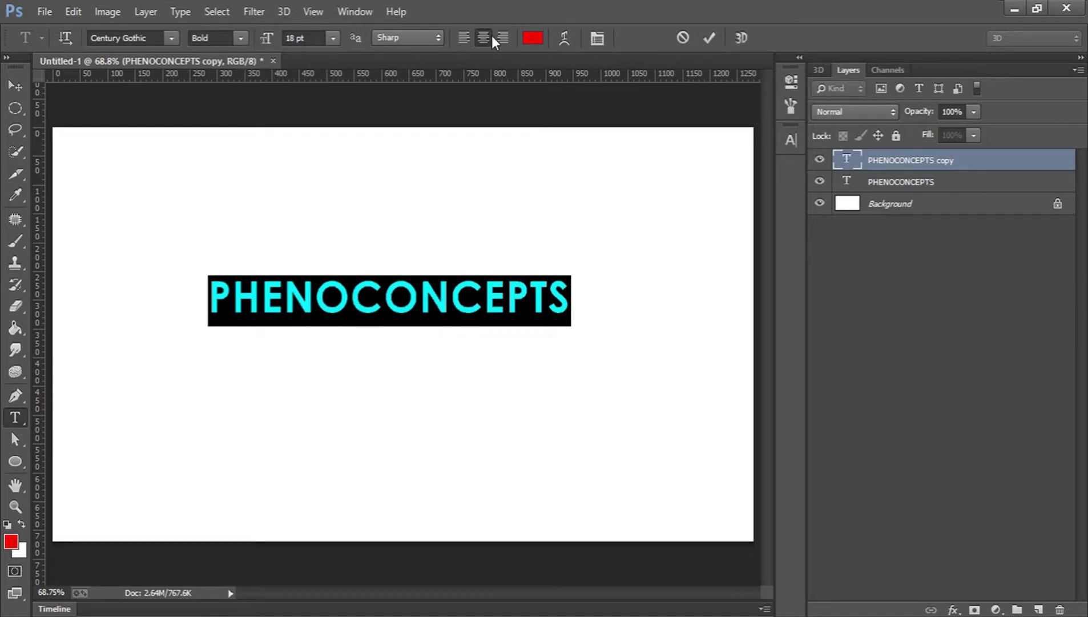
left_click(530, 39)
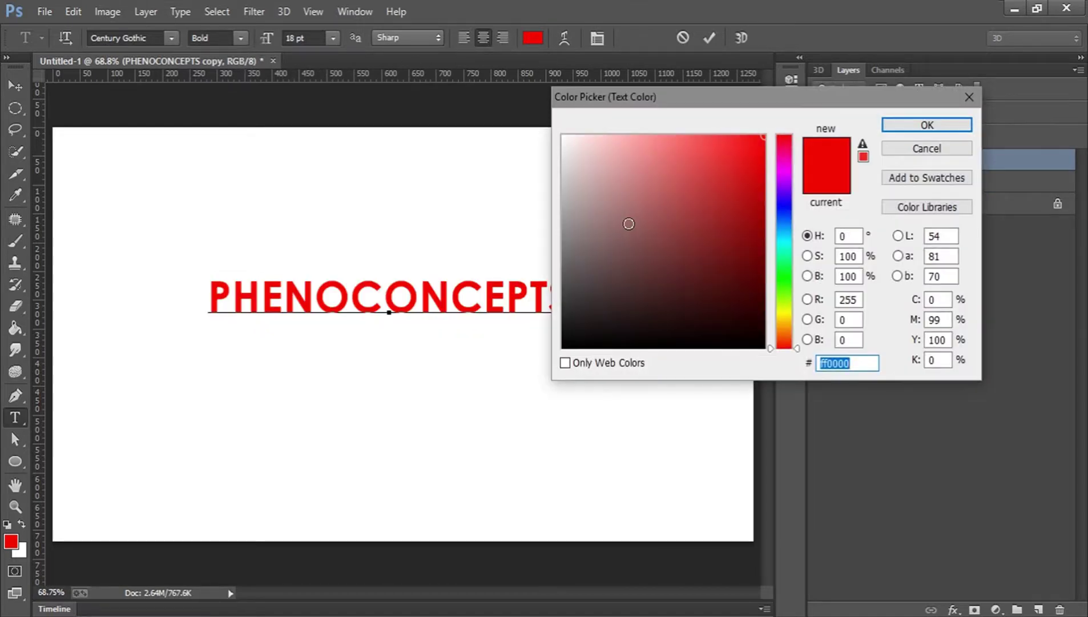
type("000000")
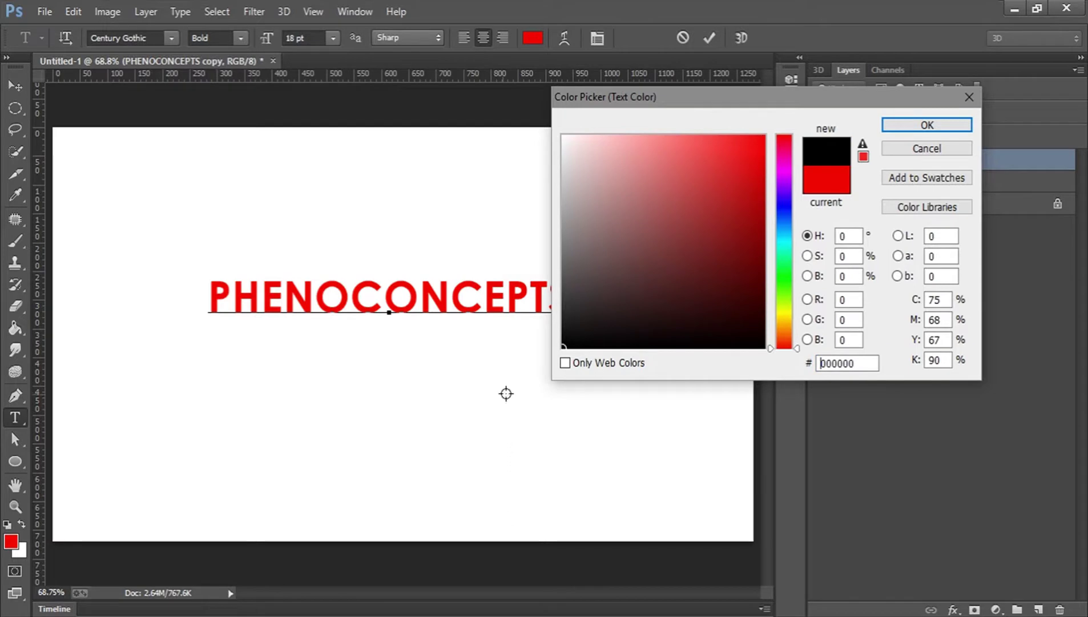
left_click(933, 124)
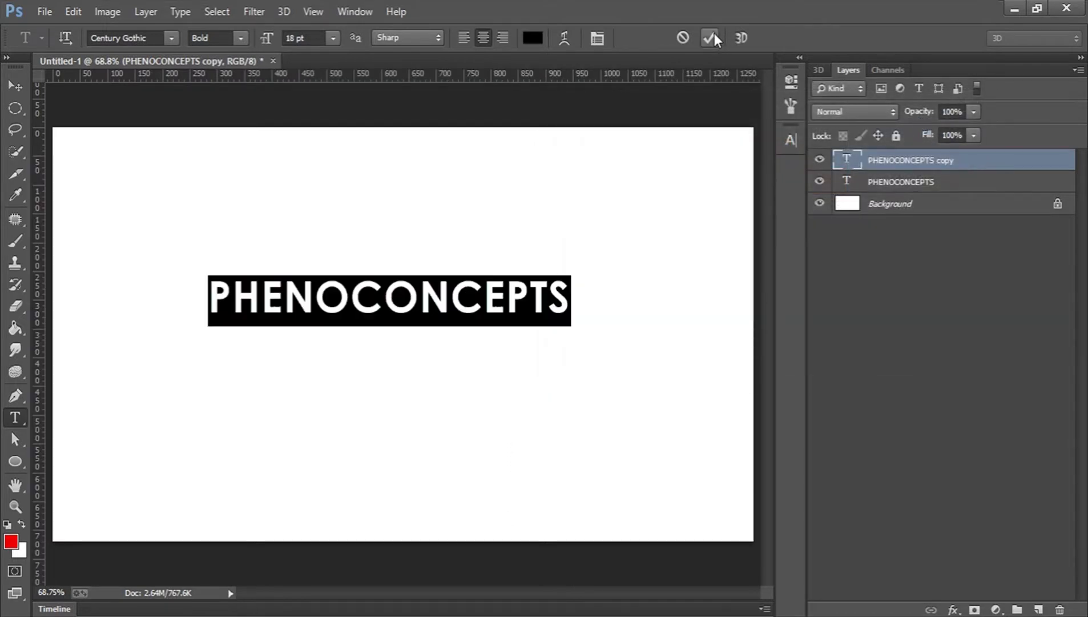
left_click(711, 37)
key("v")
key("ctrl+z")
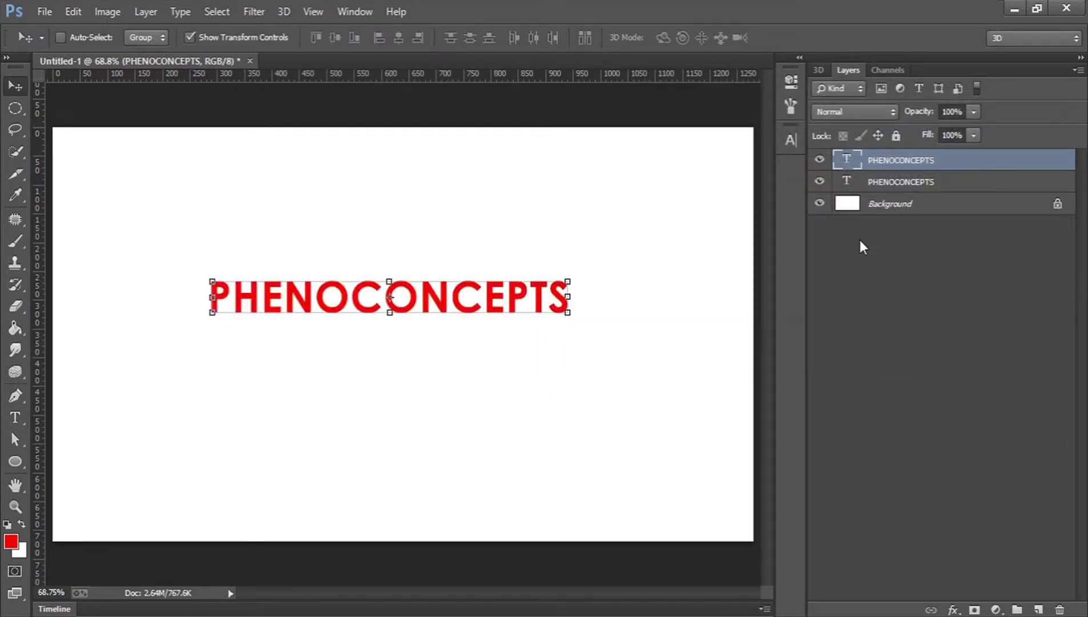
Set the text colour of the duplicated PHENOCONCEPTS layer to black, hex 000000.
left_click(14, 419)
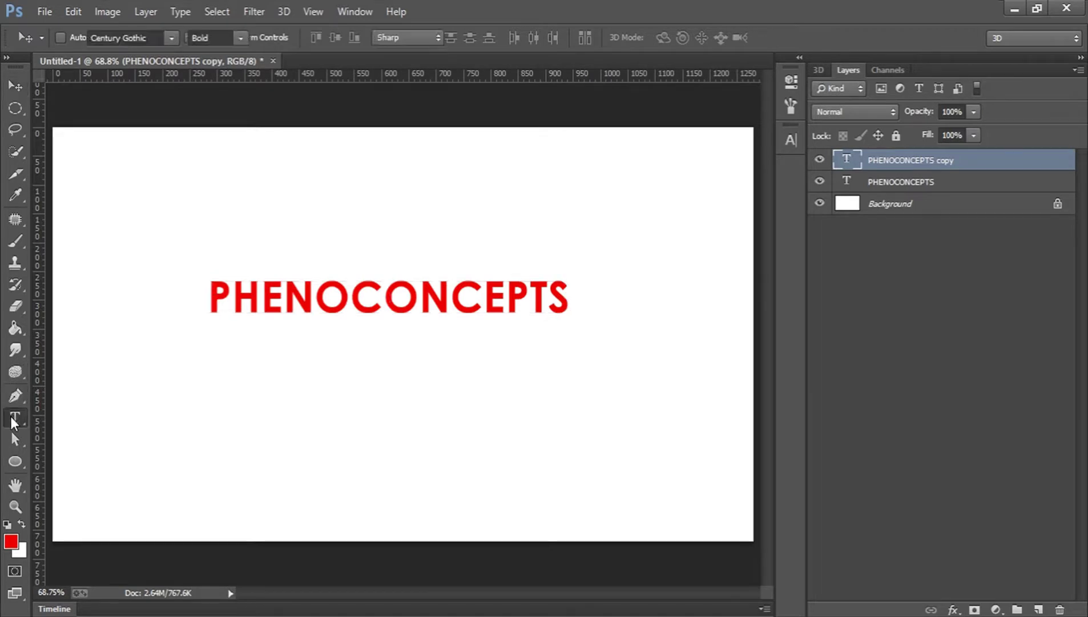
left_click(370, 297)
key("ctrl+a")
left_click(531, 40)
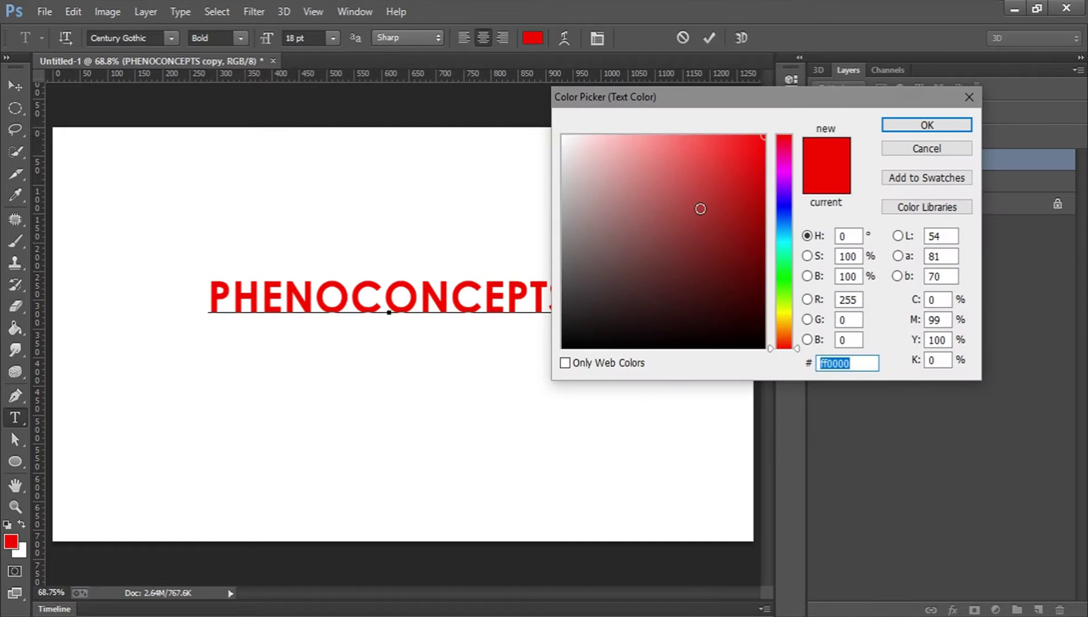
type("000000")
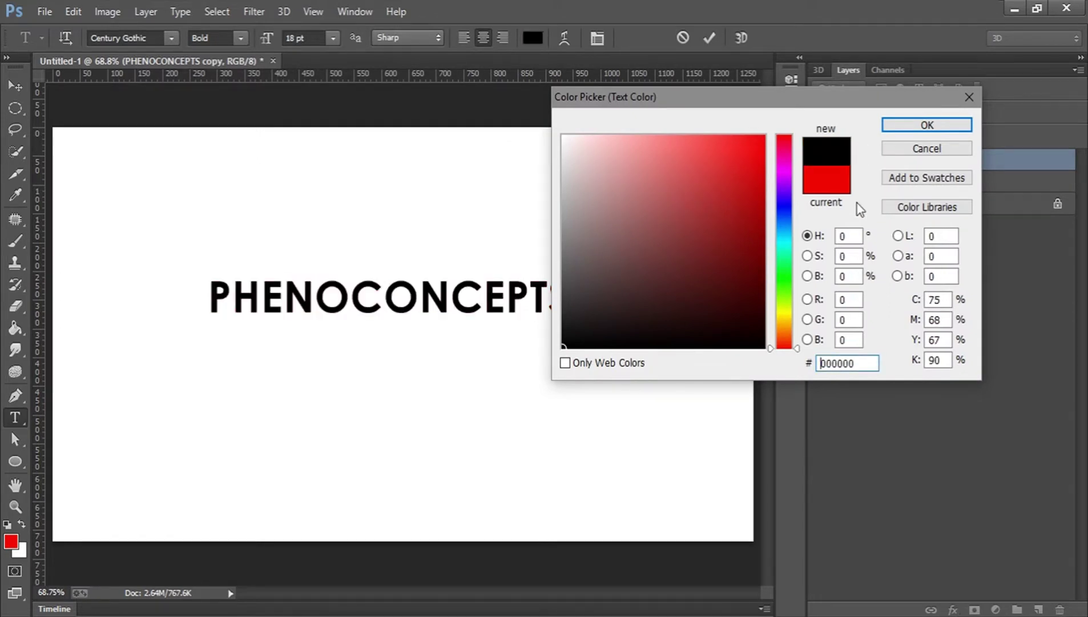
left_click(894, 125)
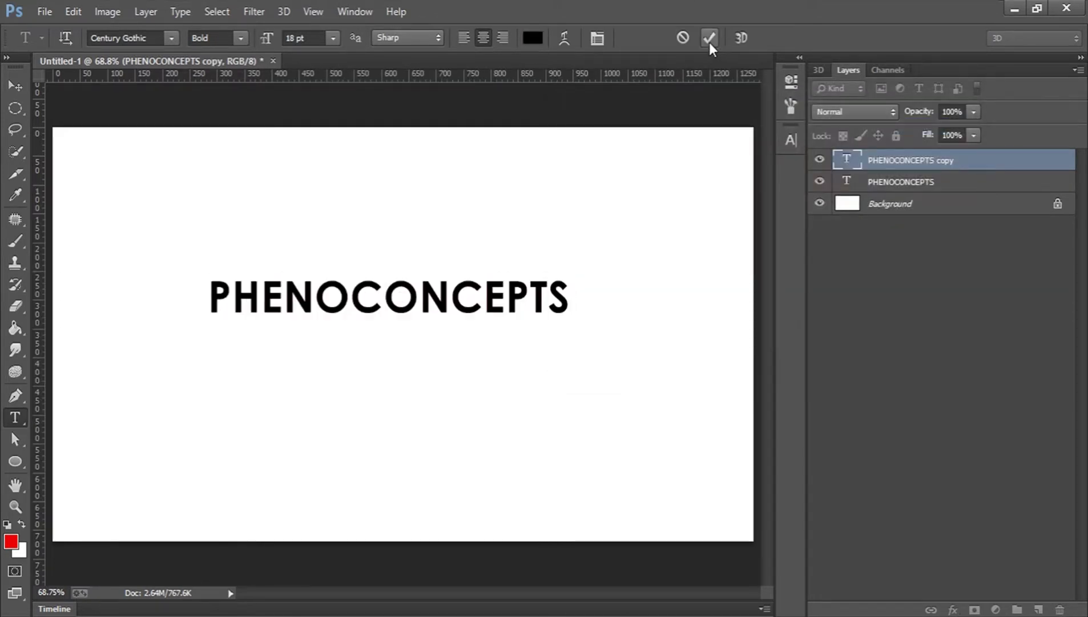
left_click(709, 38)
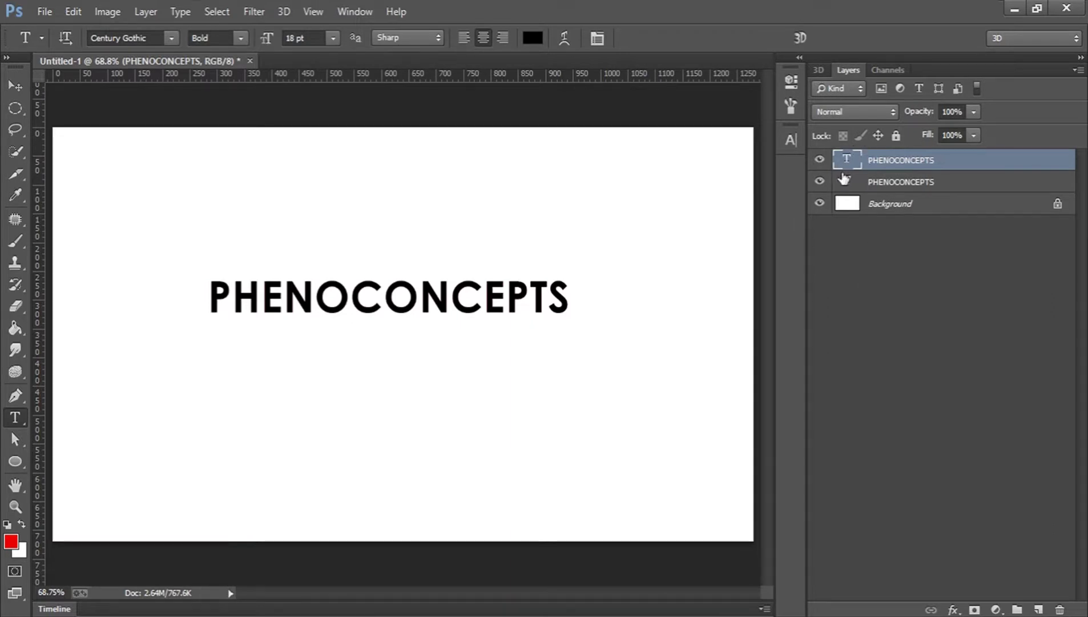
Start transforming the black PHENOCONCEPTS text copy and flip it vertically.
left_click(23, 89)
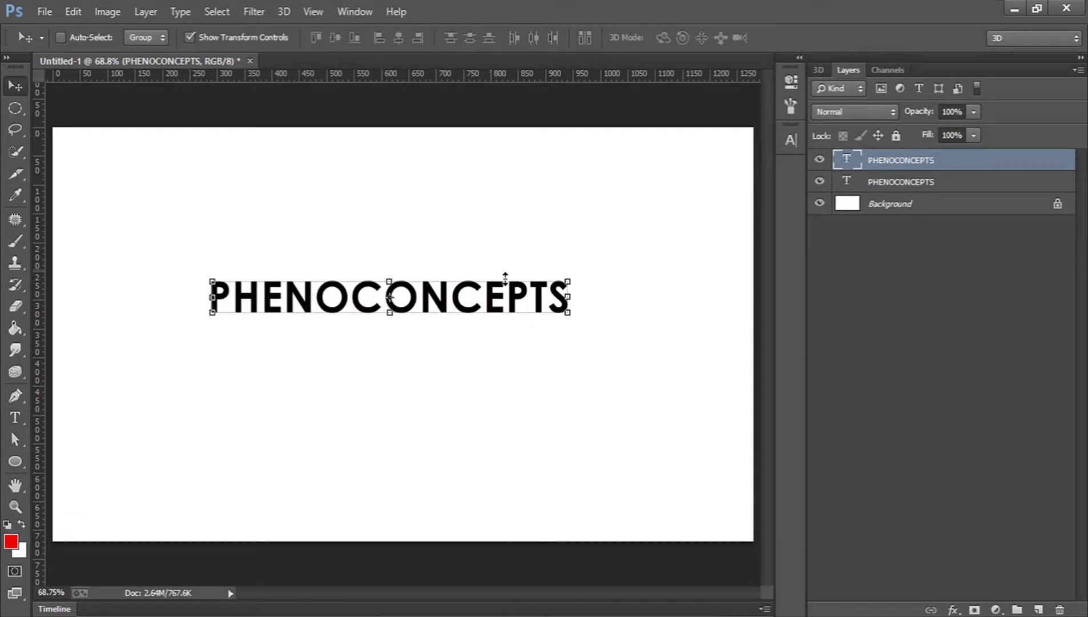
left_click(567, 296)
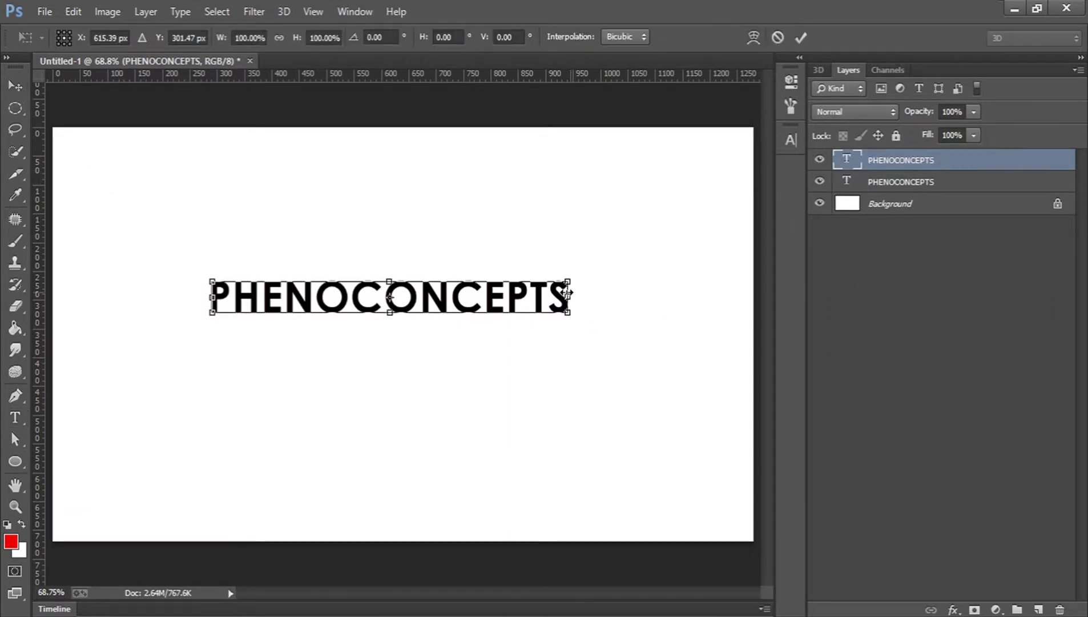
right_click(527, 298)
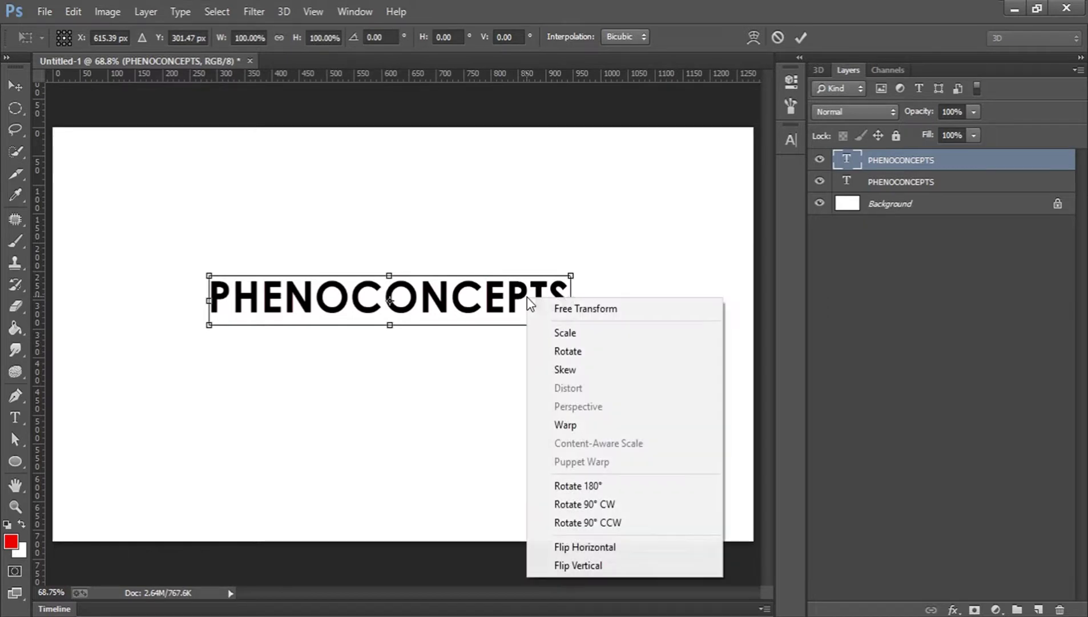
left_click(583, 564)
Move the flipped black text beneath the red text and stretch it downward to about 276% of its height.
left_click_drag(437, 298, 438, 328)
left_click_drag(394, 363, 389, 451)
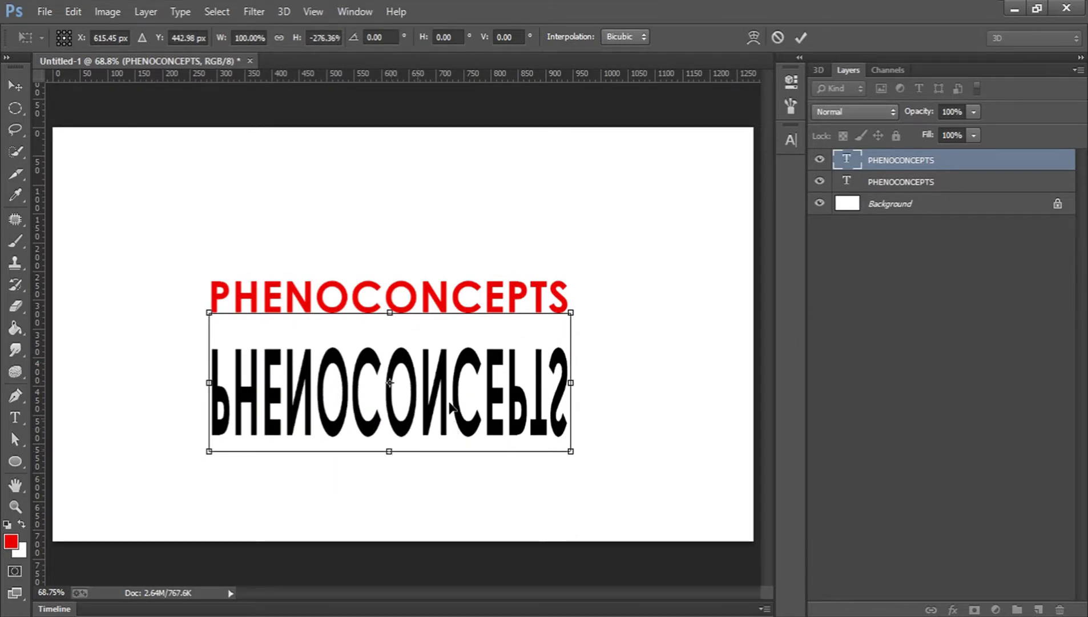
left_click(799, 36)
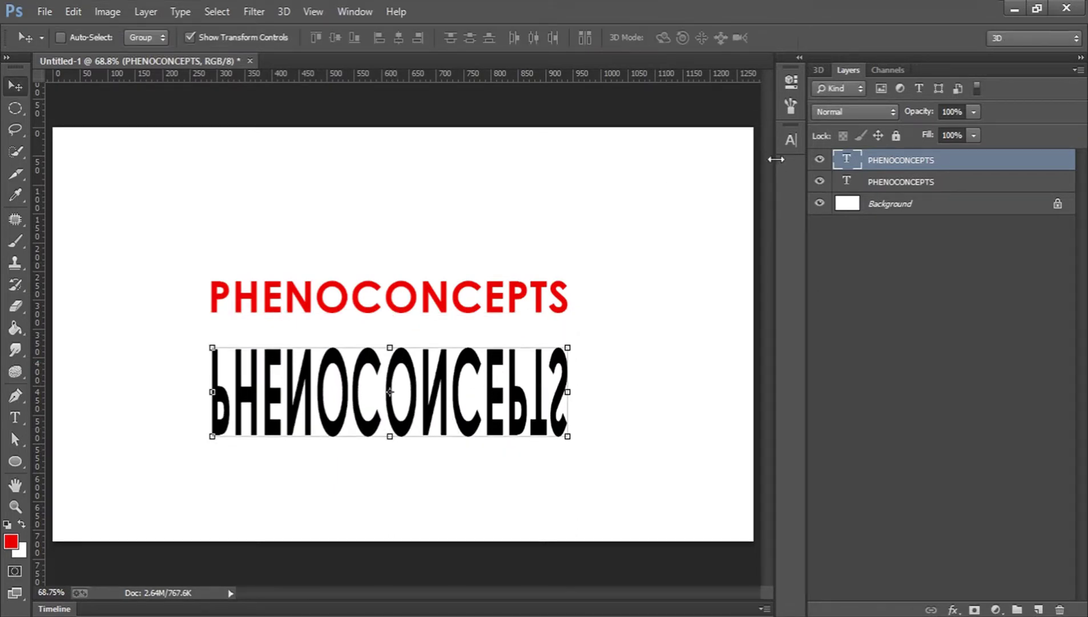
Move the flipped black text straight up until its upper edge meets the baseline of the red PHENOCONCEPTS text.
key("shift+Up")
key("shift+Up")
key("shift+Up")
key("shift+Up")
key("shift+Up")
key("shift+Up")
key("shift+Up")
key("shift+Up")
key("shift+Up")
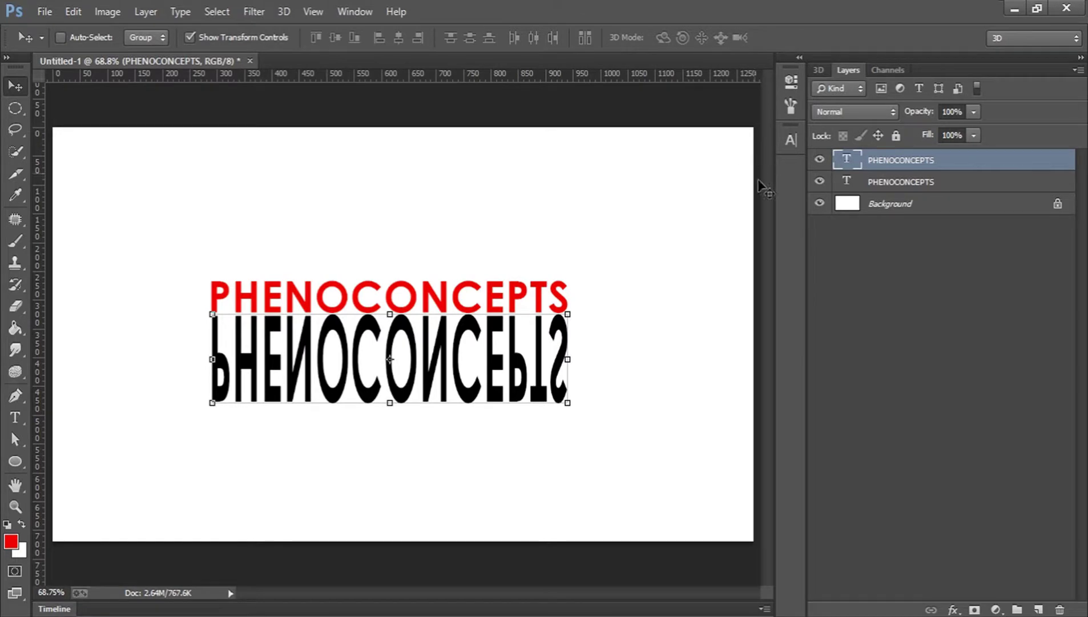
Set the flipped black text layer's opacity to 10% and deselect the layer.
left_click(955, 111)
key("Return")
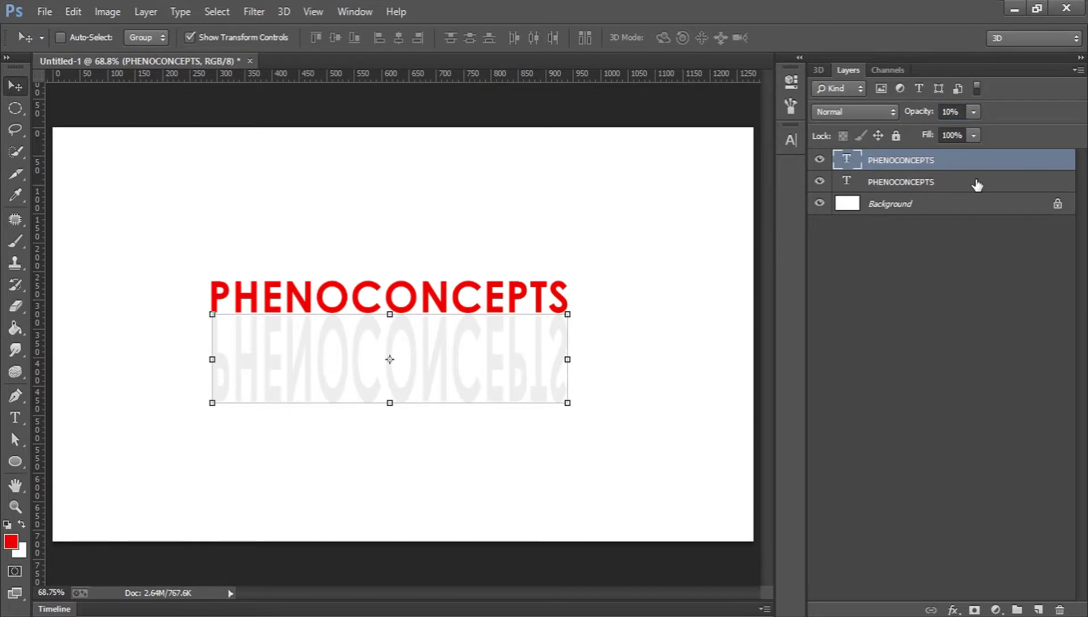
left_click(934, 344)
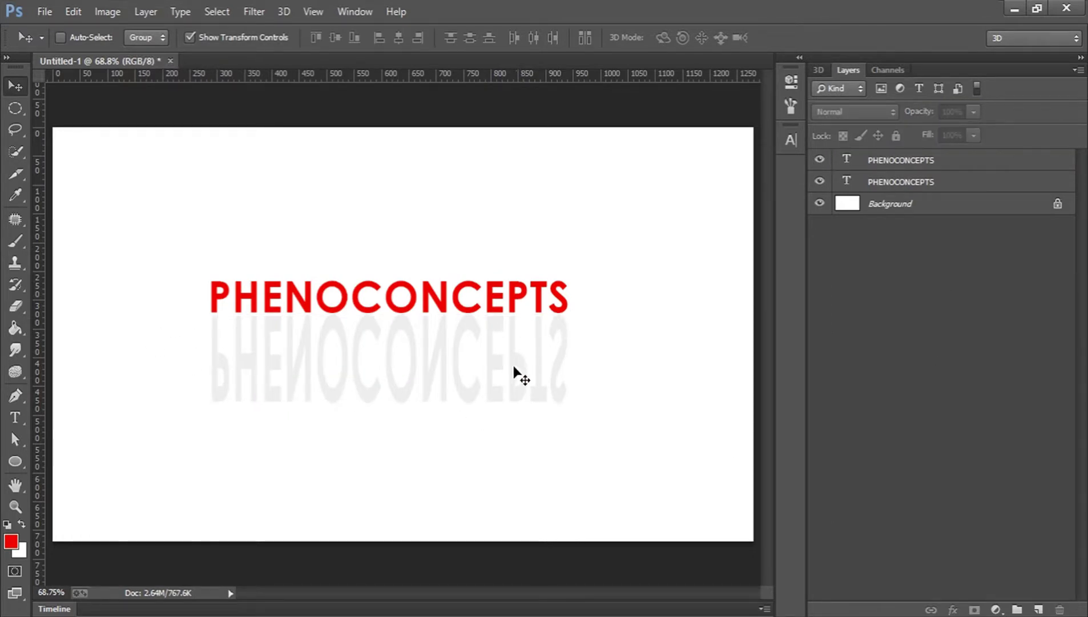
Delete both PHENOCONCEPTS text layers, leaving only the white Background.
left_click(917, 162)
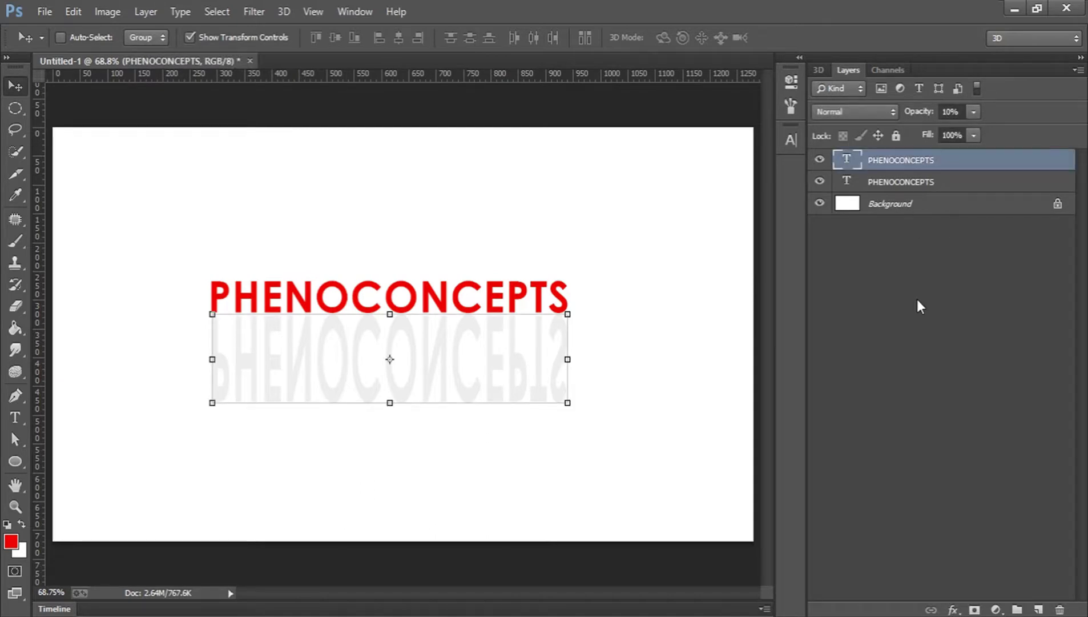
key("Delete")
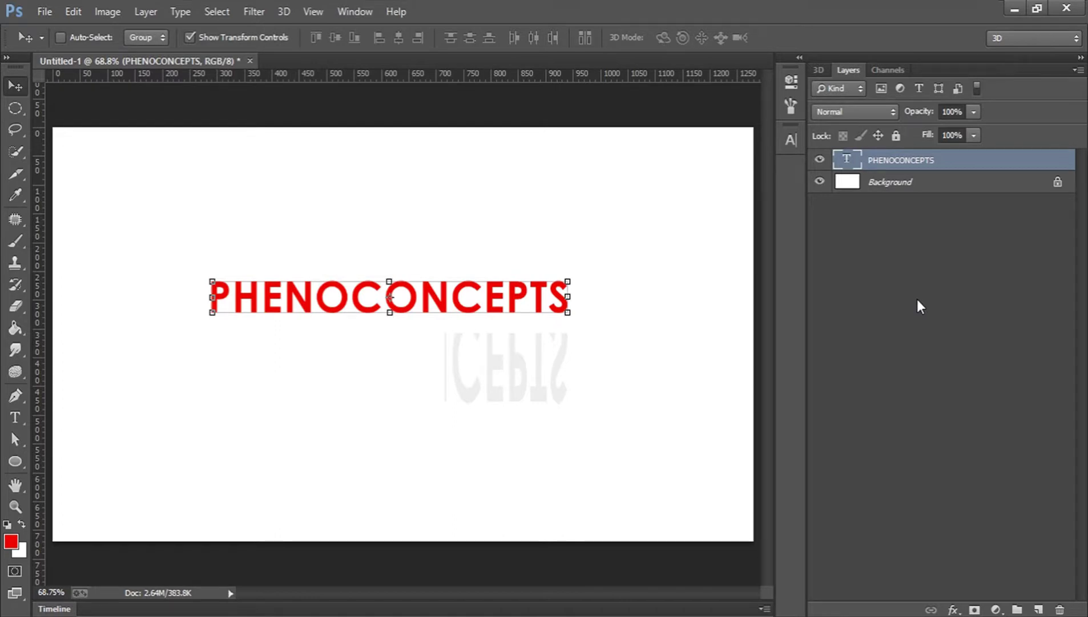
key("Delete")
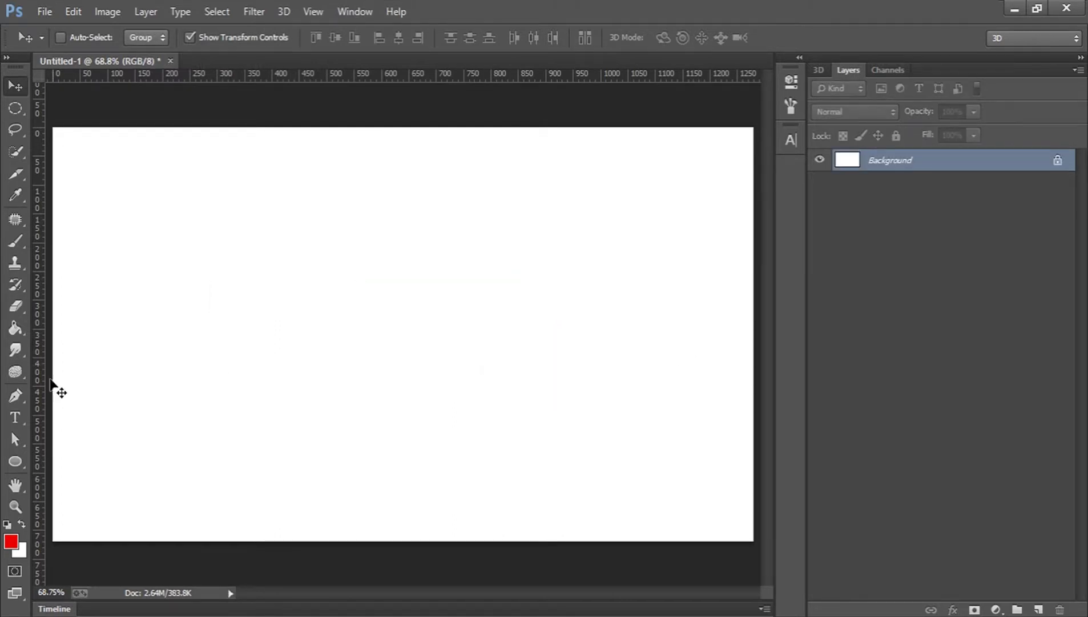
Create a red five-sided polygon shape of 100 × 100 px with the Star option turned off.
left_click(21, 454)
right_click(21, 454)
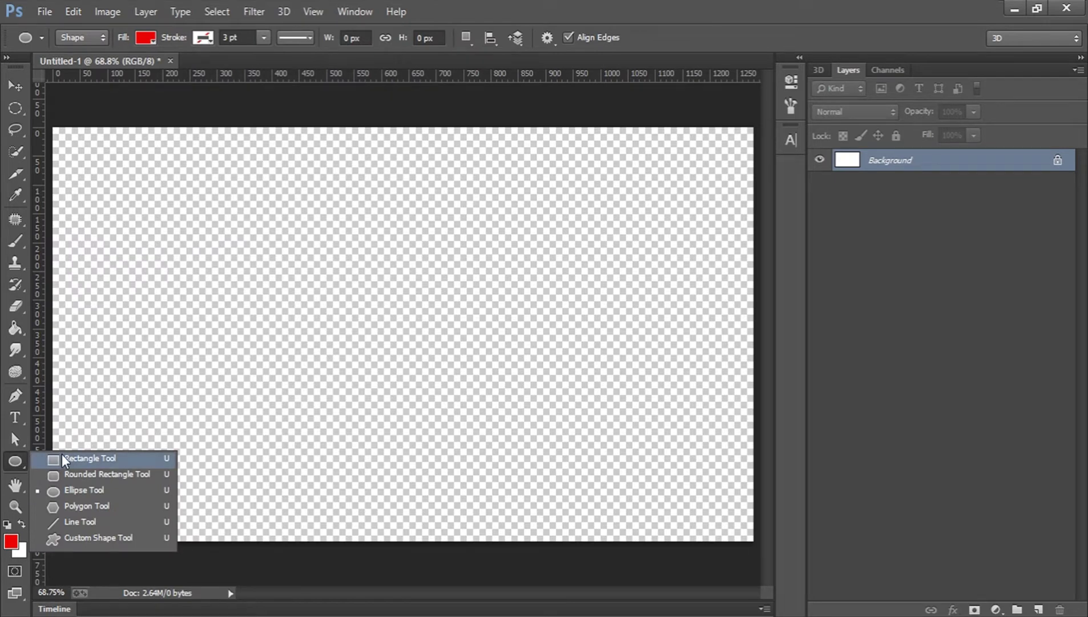
left_click(70, 505)
left_click(320, 264)
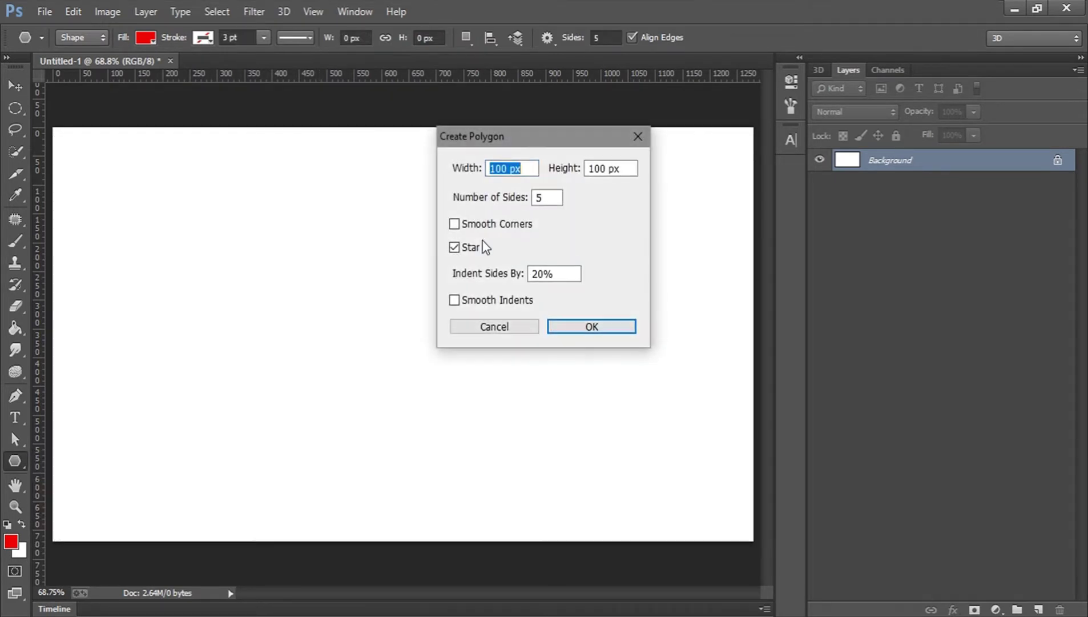
left_click(454, 247)
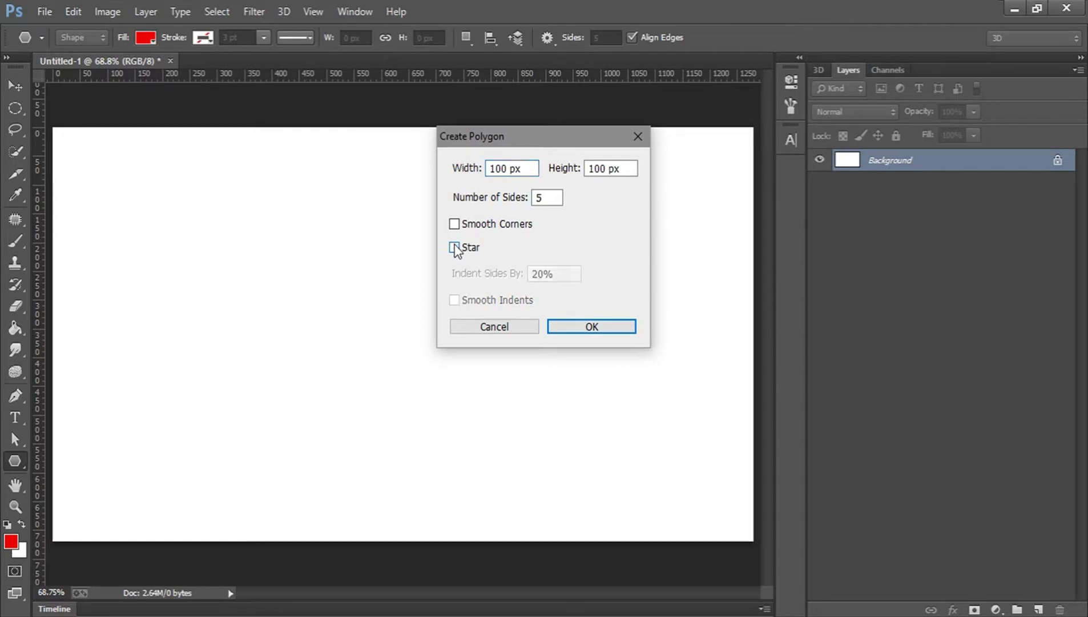
left_click(590, 326)
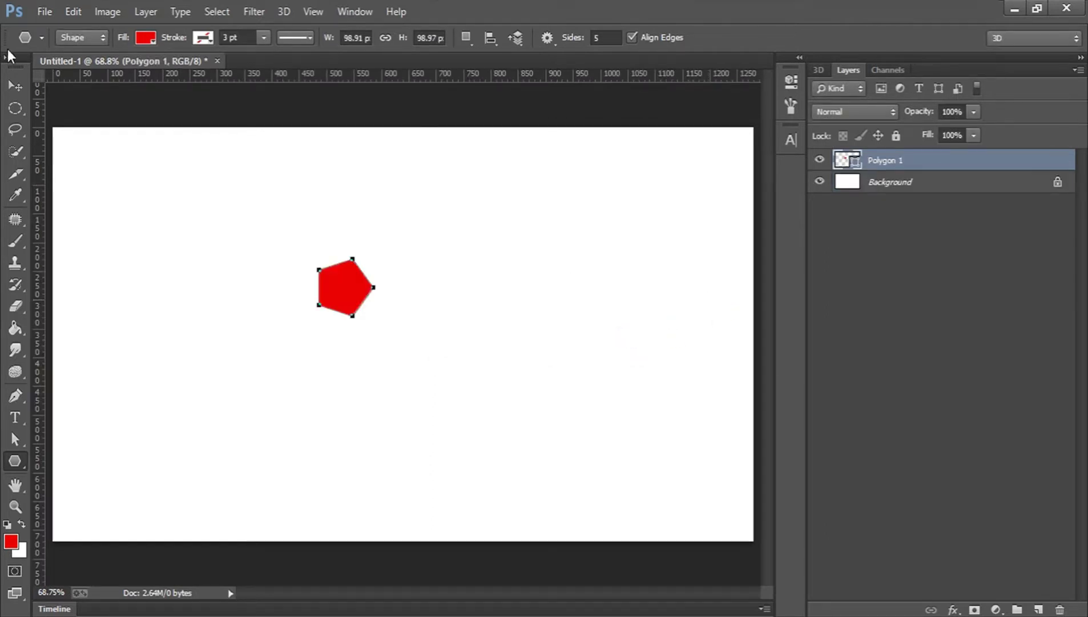
Enlarge the red pentagon to about 283% of its width and 275% of its height.
left_click(15, 85)
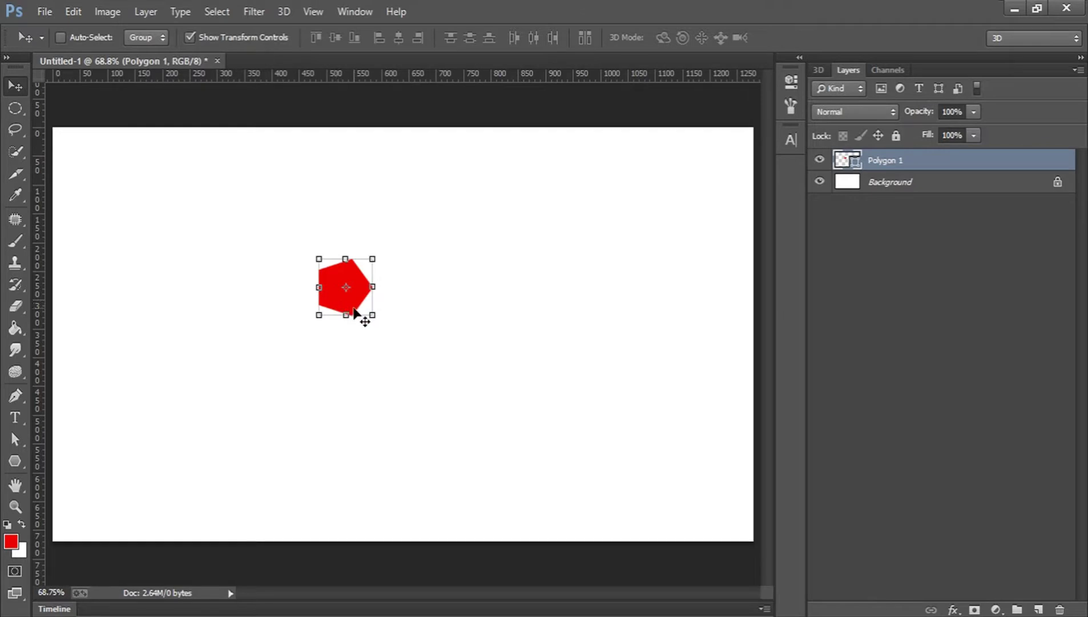
left_click_drag(364, 313, 494, 437)
key("ctrl+t")
left_click(801, 37)
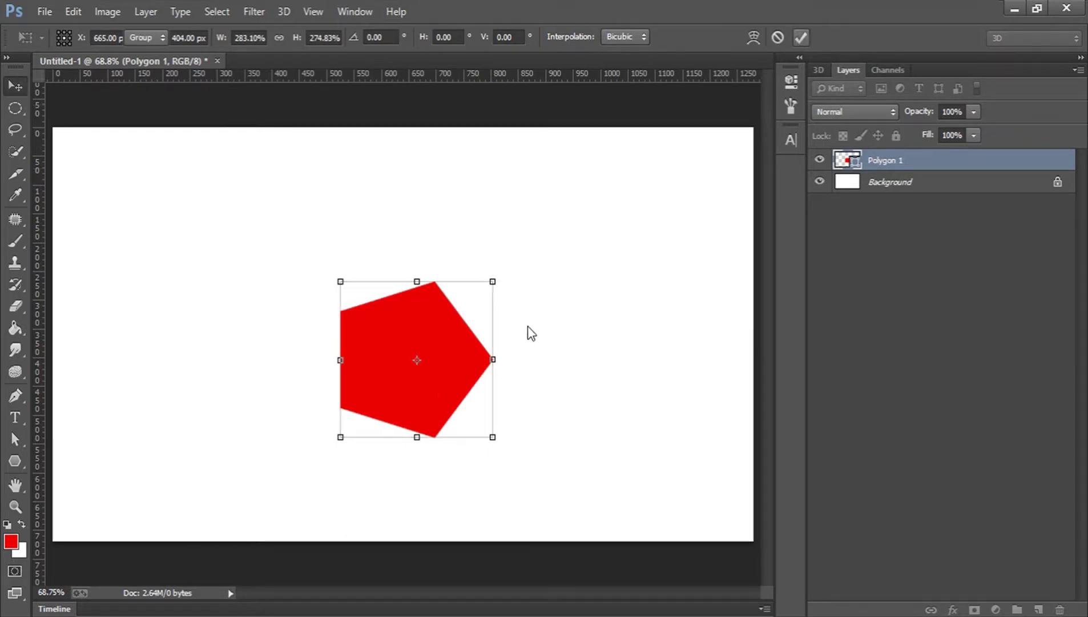
Move the pentagon up and to the left on the canvas and rotate it so that one corner points upward.
left_click_drag(432, 385, 382, 367)
left_click_drag(437, 347, 422, 282)
left_click(799, 37)
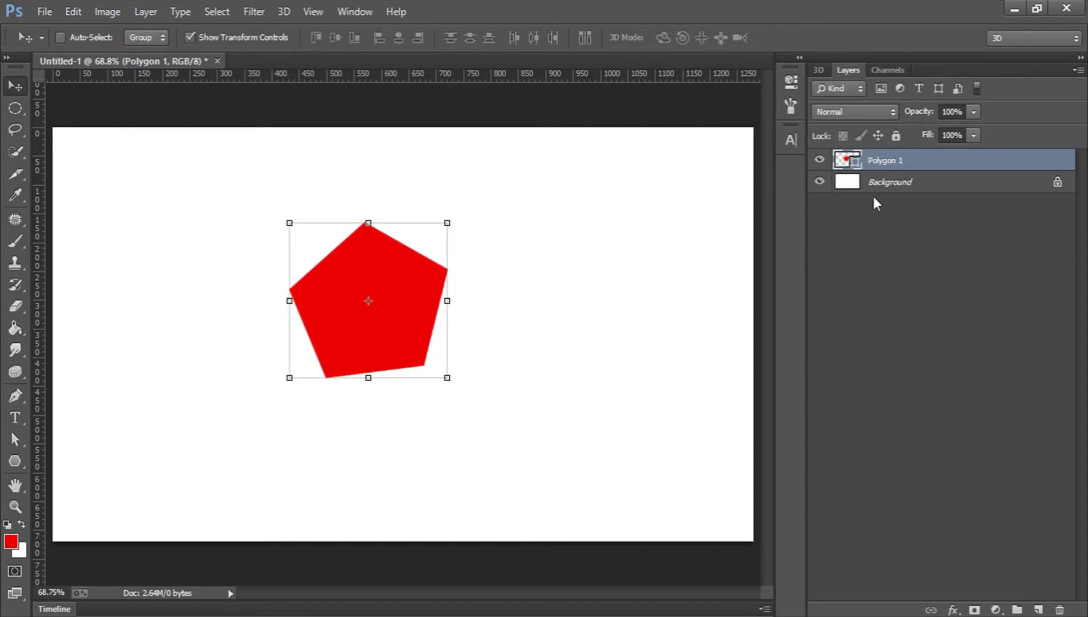
Load the pentagon's outline as a selection, clear it, and switch to the Magic Wand tool.
left_click(845, 159, "ctrl")
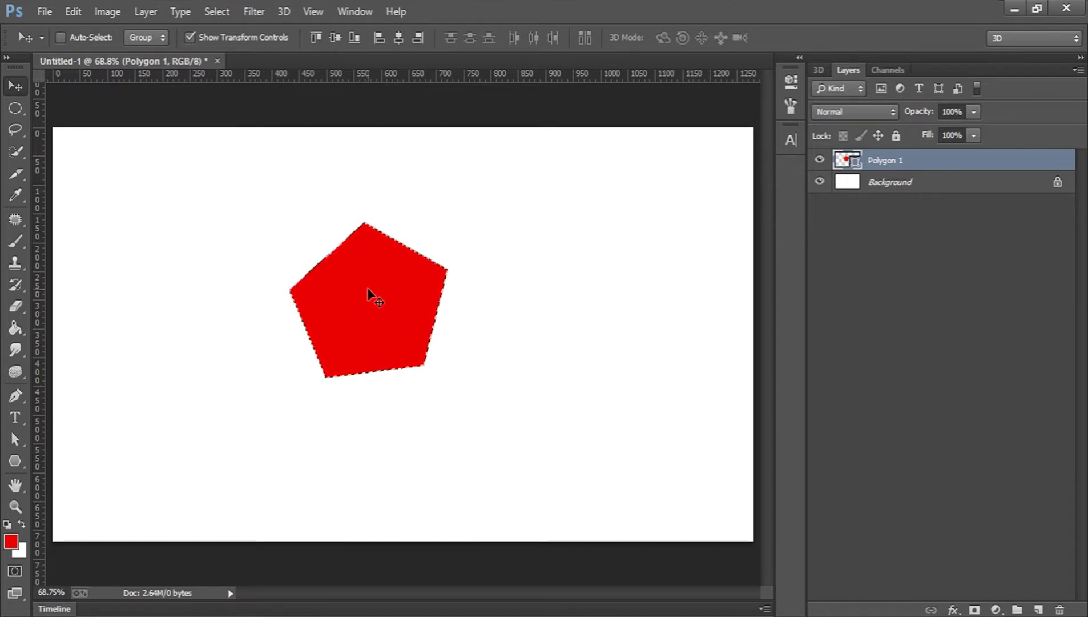
key("ctrl+d")
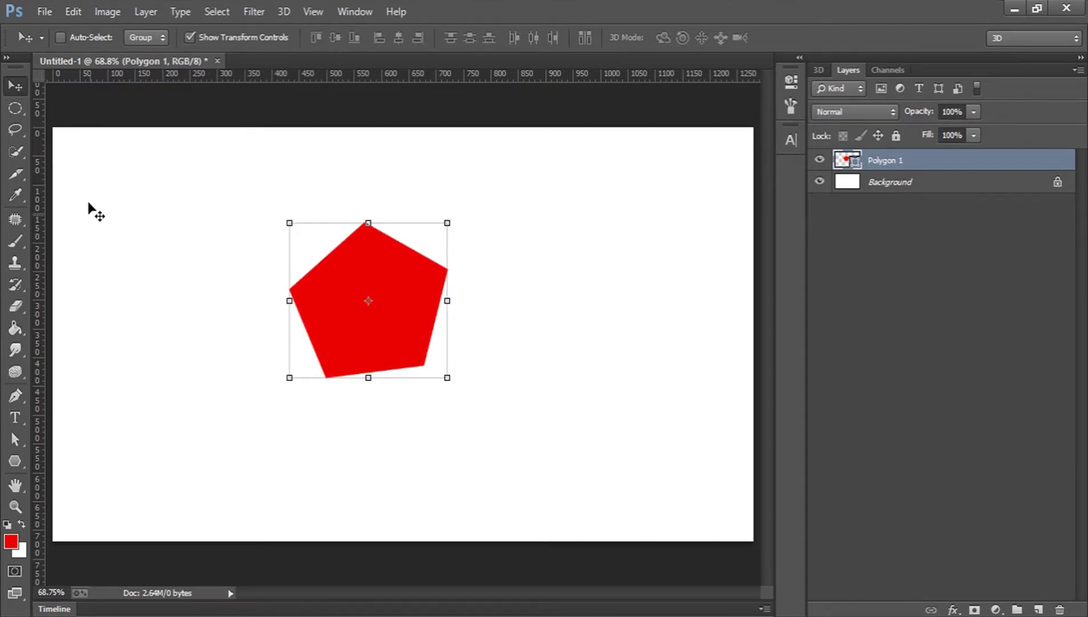
left_click(18, 152)
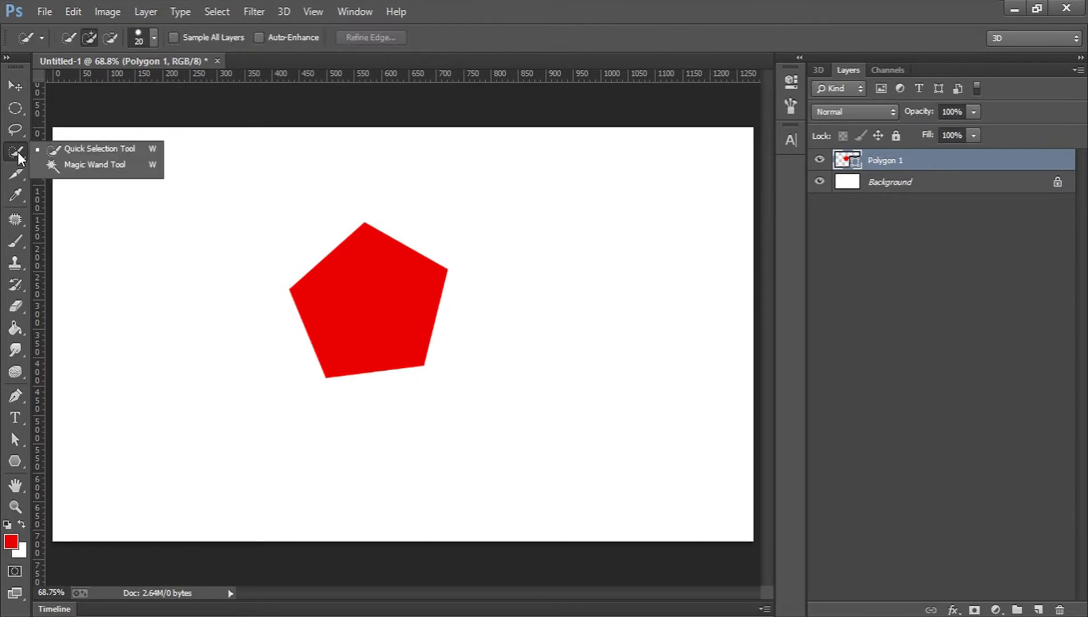
left_click(74, 164)
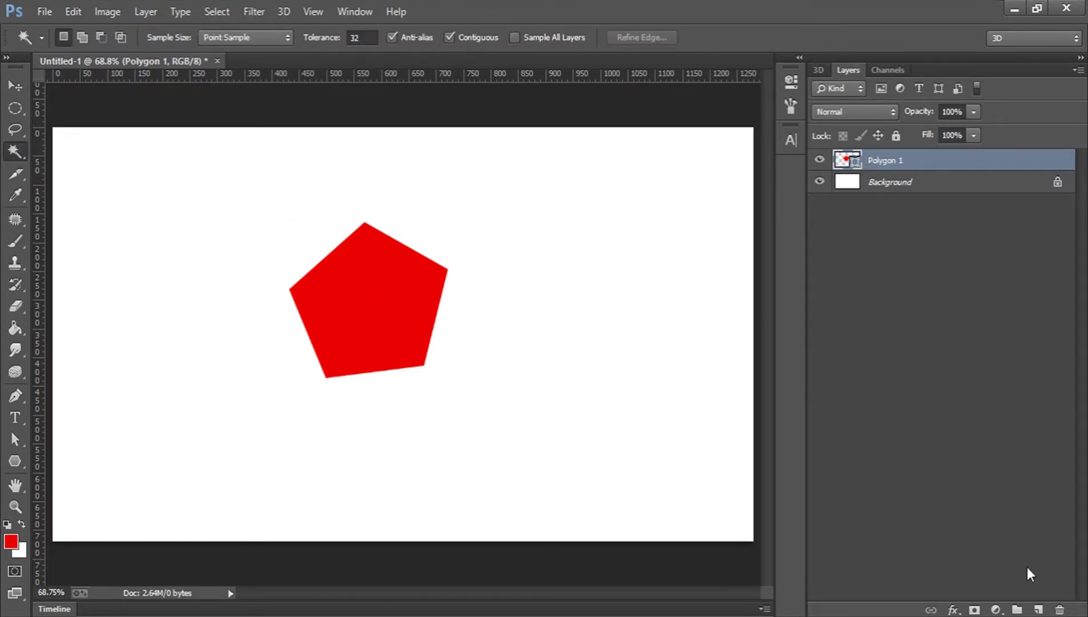
Add a new empty layer and paint a single red circle beside the pentagon with a 600-pixel hard round brush.
left_click(1039, 609)
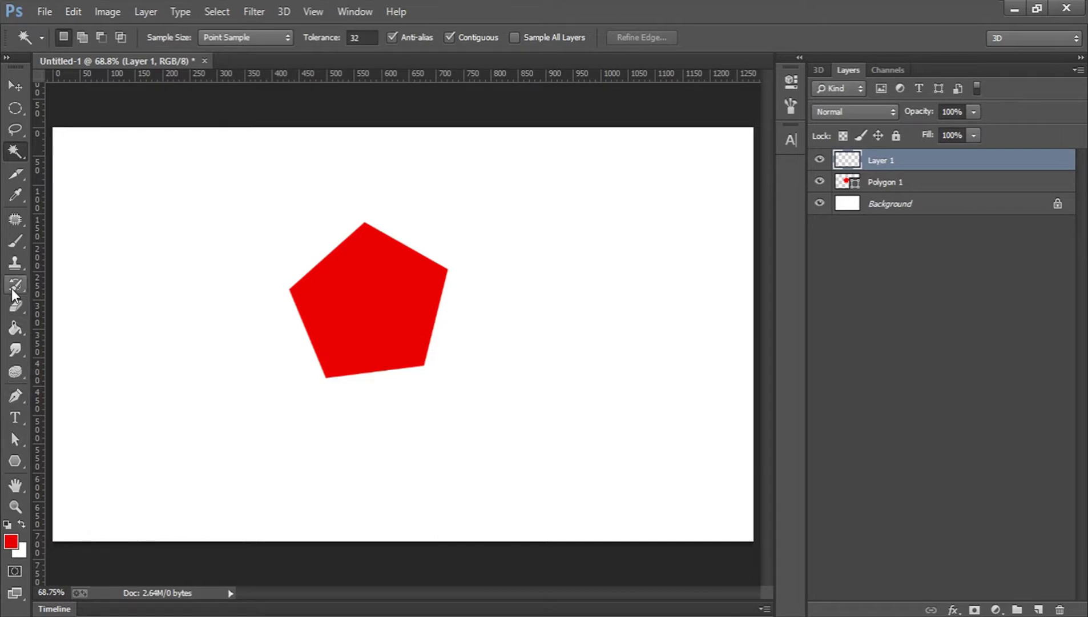
left_click(11, 243)
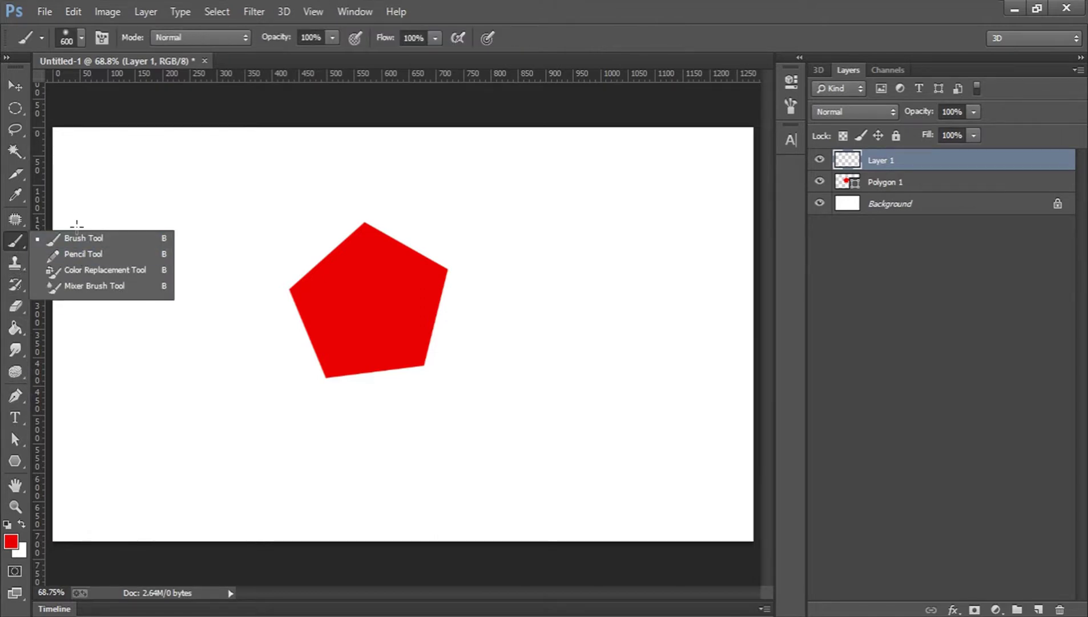
left_click(76, 238)
right_click(203, 246)
left_click(257, 360)
left_click(547, 331)
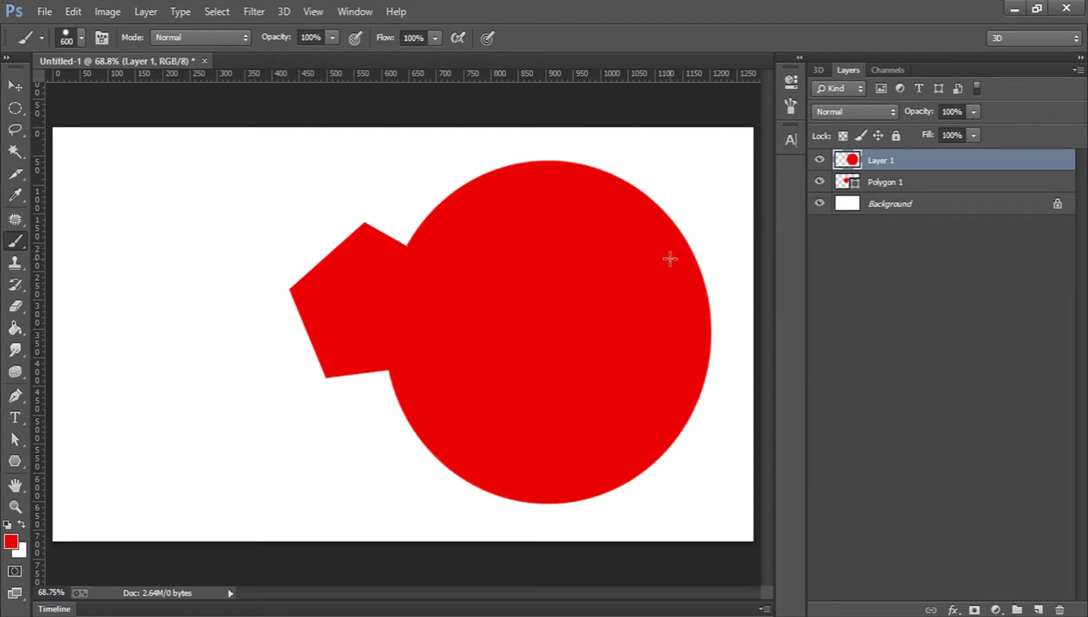
Select the painted red circle twice with the Magic Wand tool, clearing the selection each time.
key("w")
left_click(511, 289)
key("ctrl+d")
left_click(527, 262)
key("ctrl+d")
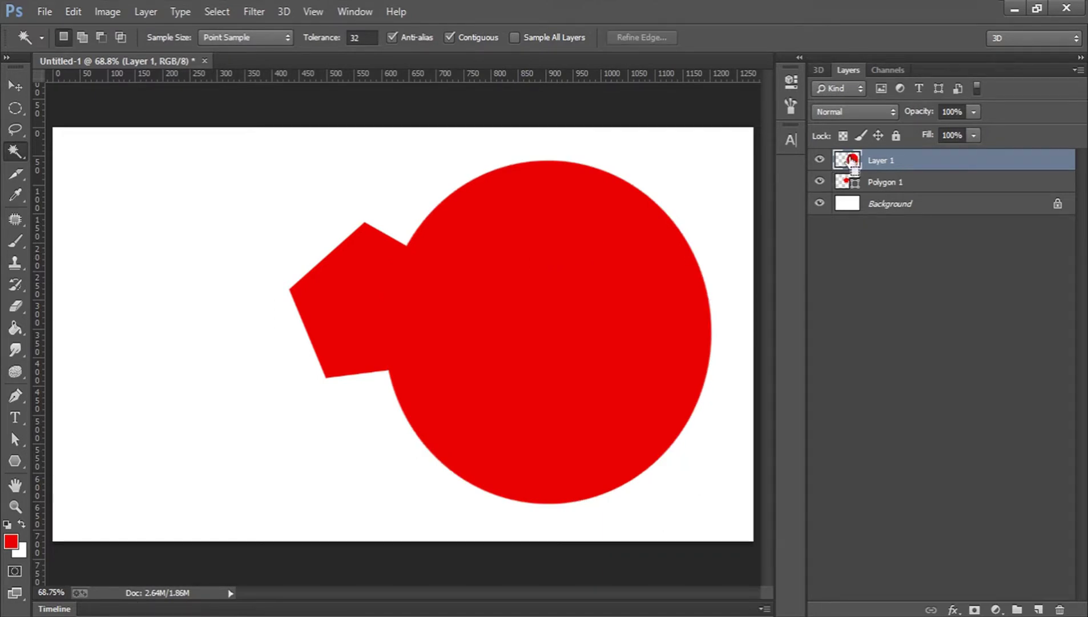
Load Layer 1's outline as a selection, clear it, and delete Layer 1 with the painted circle.
left_click(853, 160, "ctrl")
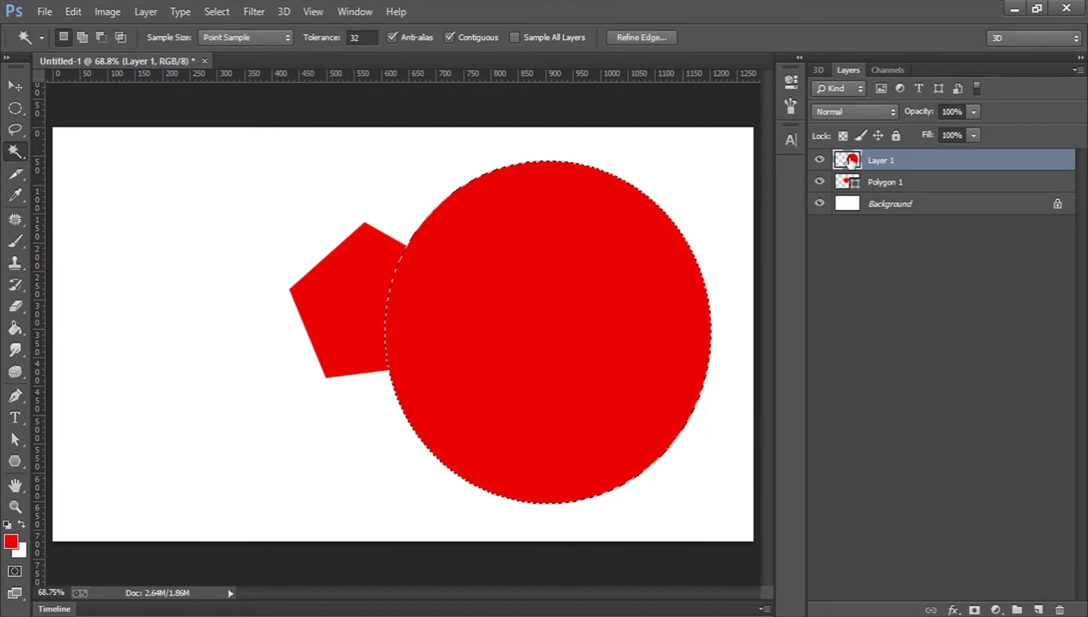
key("ctrl+d")
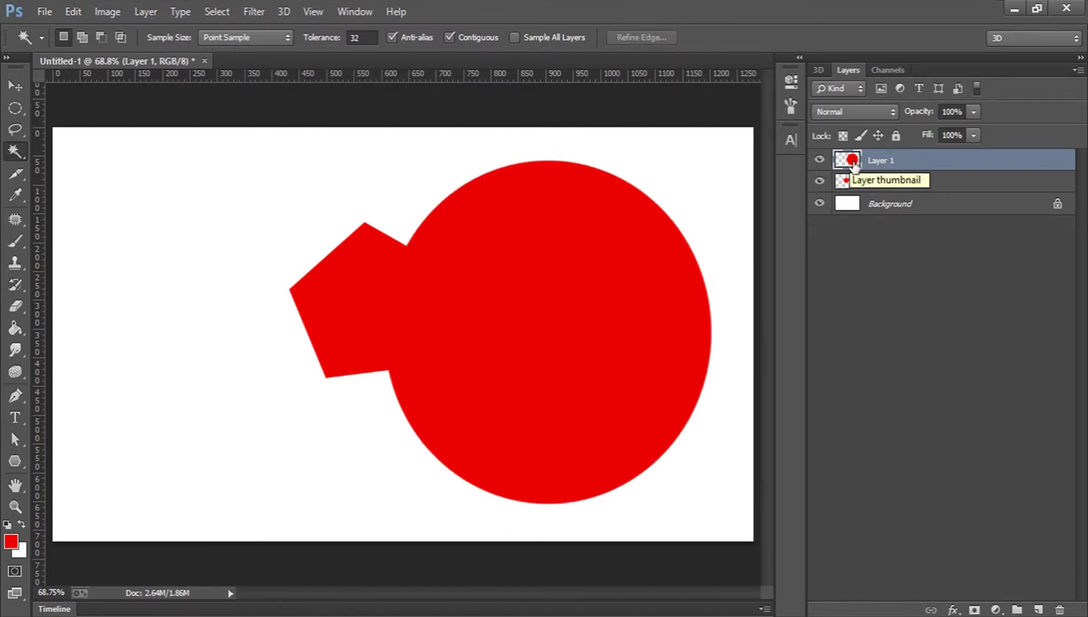
key("Delete")
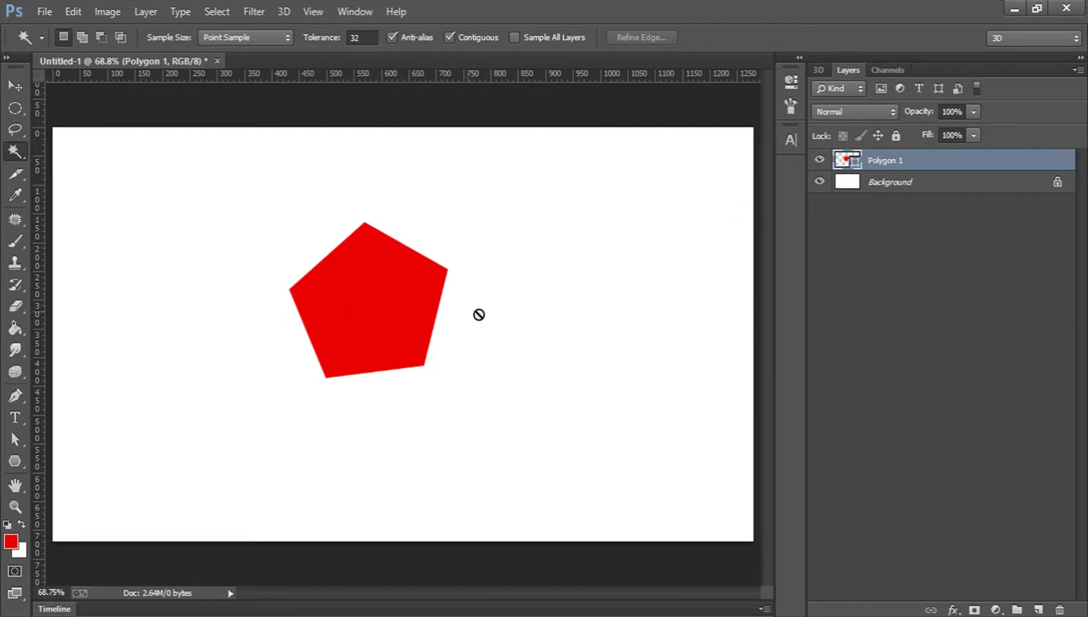
Try rasterizing the Polygon 1 layer and selecting the pentagon with the Magic Wand, and undo the rasterizing.
right_click(885, 160)
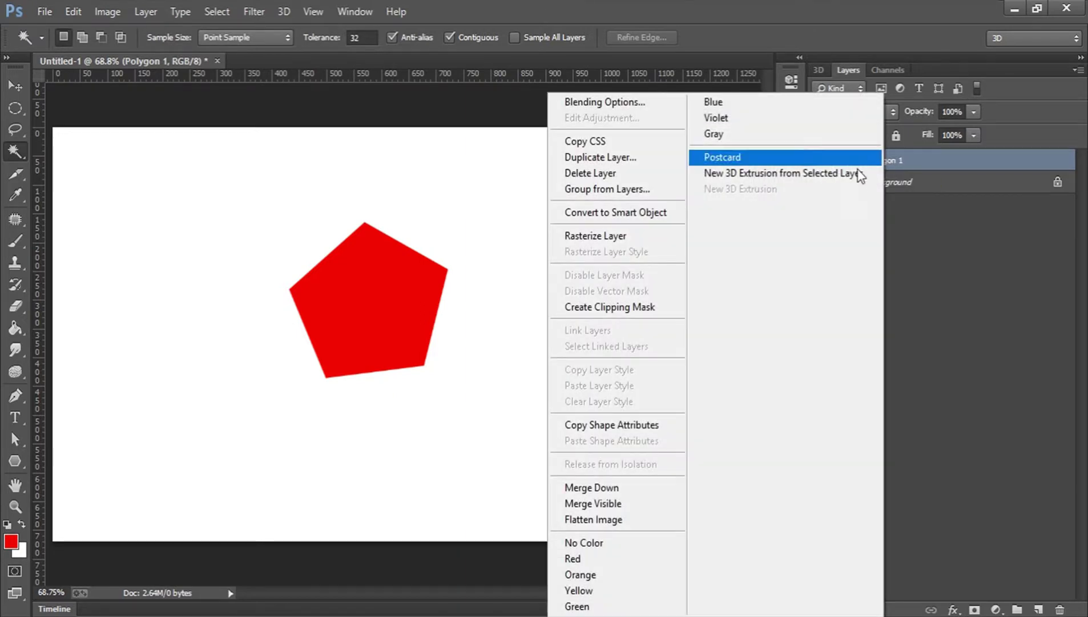
left_click(638, 243)
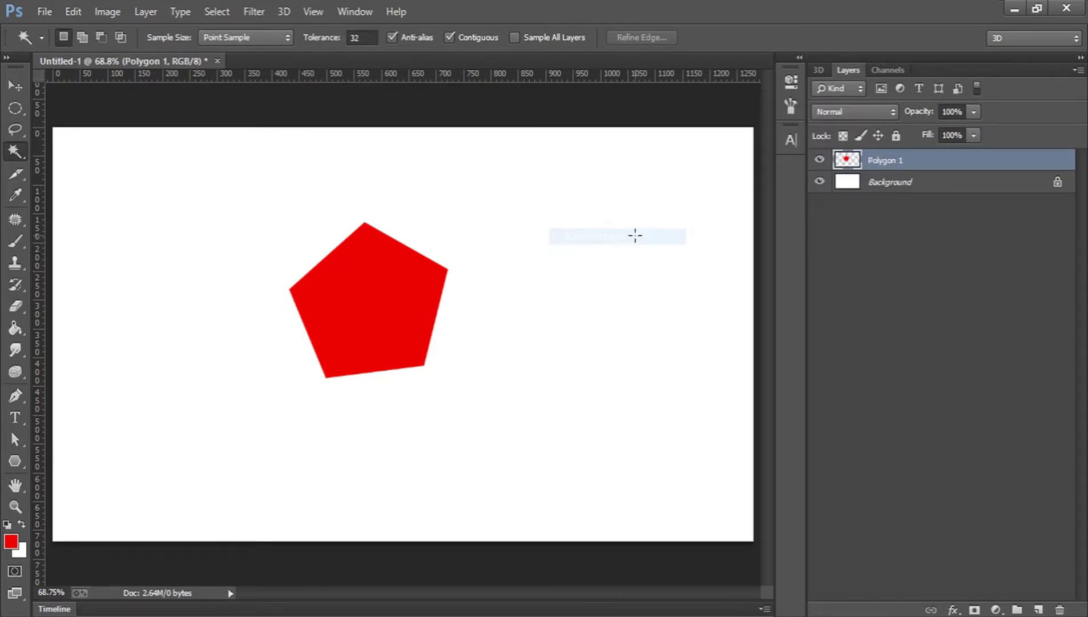
left_click(362, 286)
key("ctrl+d")
left_click(363, 282)
key("ctrl+d")
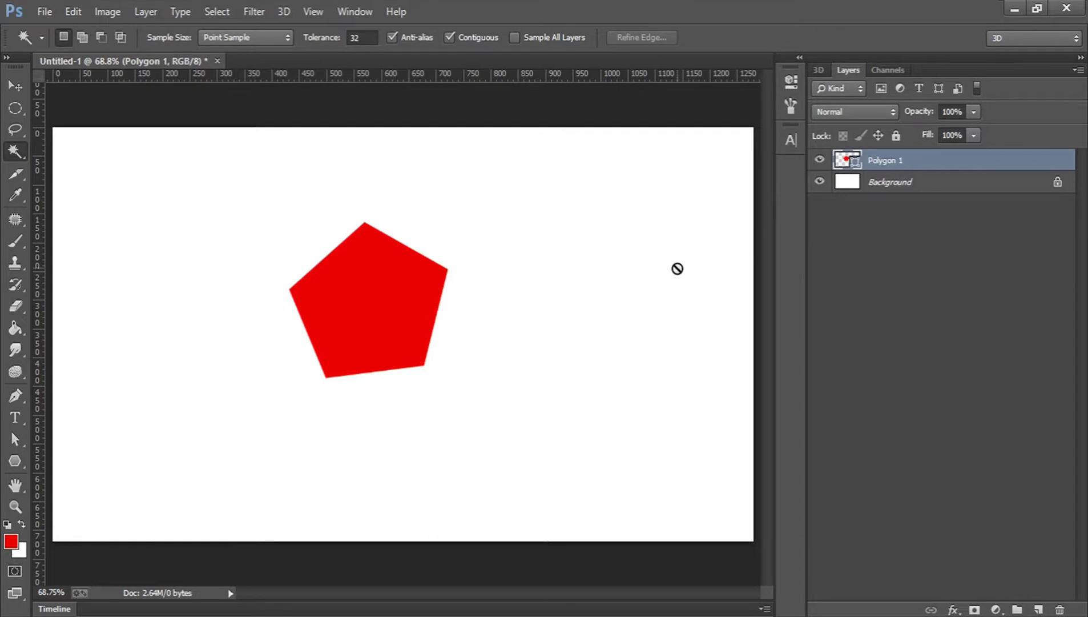
Activate the Move tool, reselect the Polygon 1 layer, and load its pentagon outline as a selection.
key("v")
left_click(906, 313)
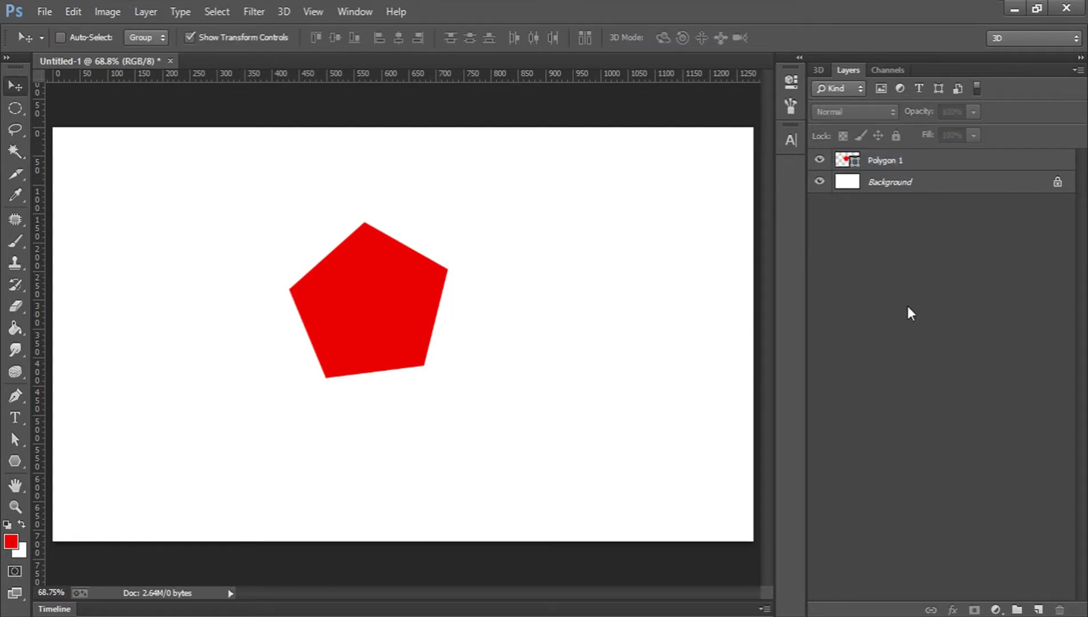
left_click(863, 167)
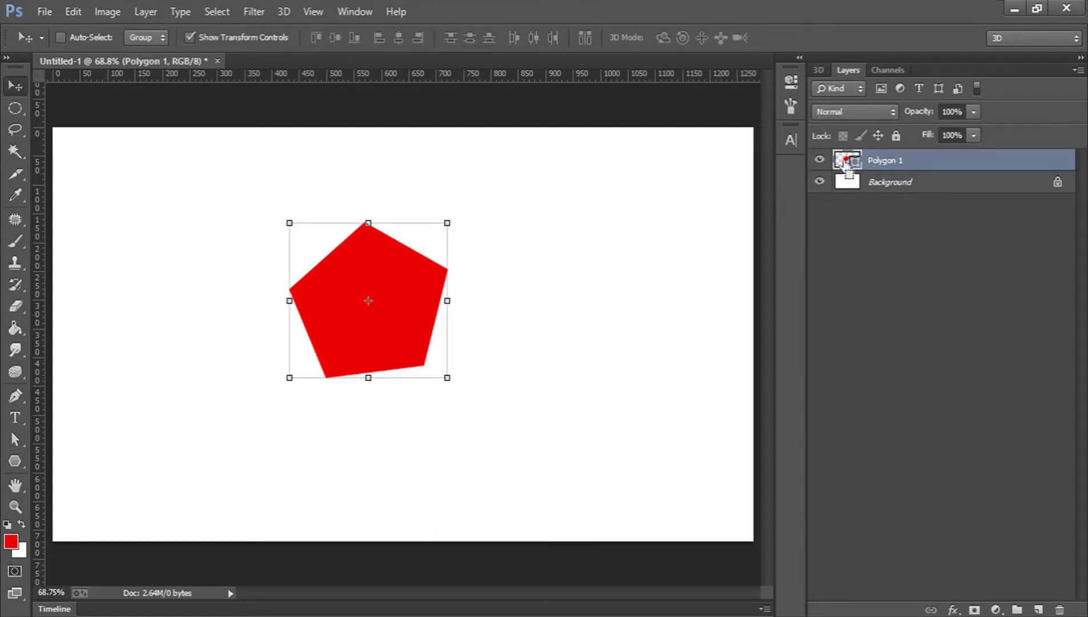
left_click(840, 162, "ctrl")
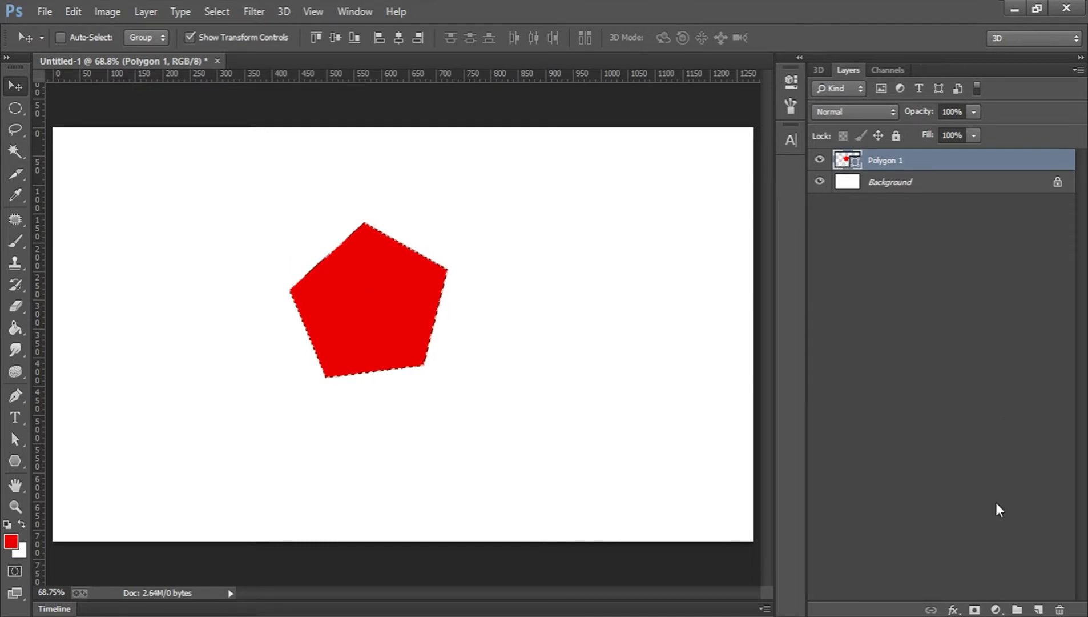
Add a Hue/Saturation adjustment layer masked to the pentagon and set its Lightness to -100.
left_click(1004, 610)
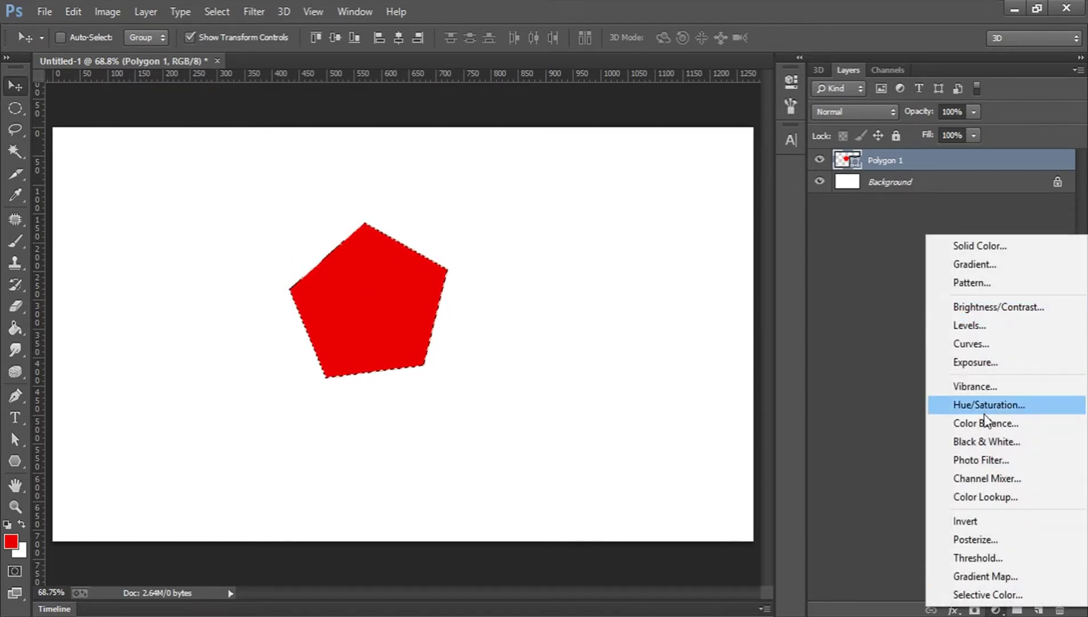
left_click(984, 405)
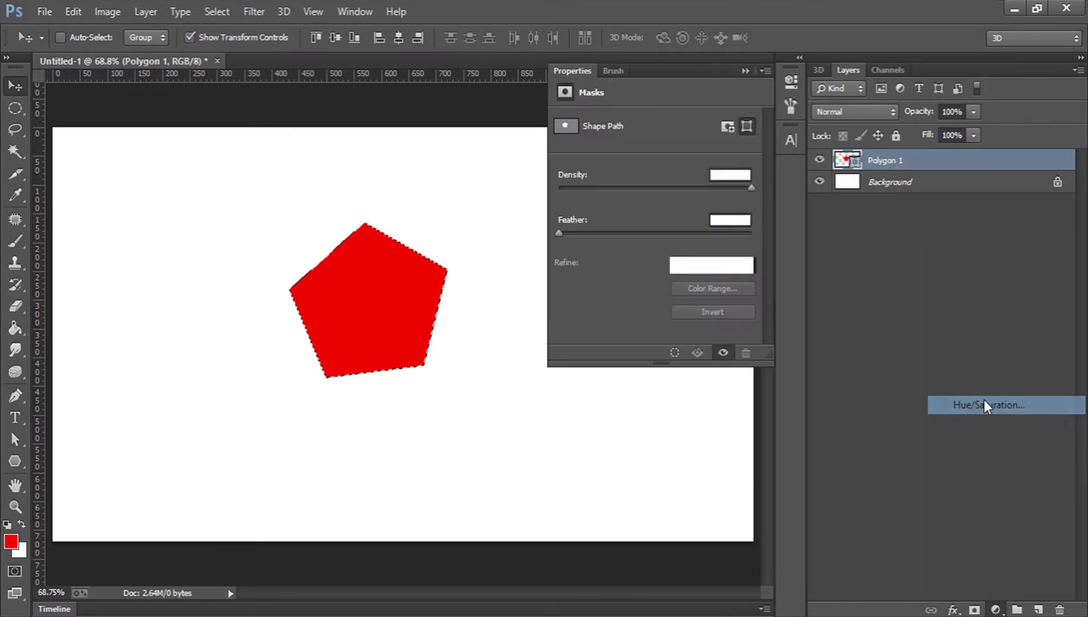
left_click_drag(639, 251, 539, 251)
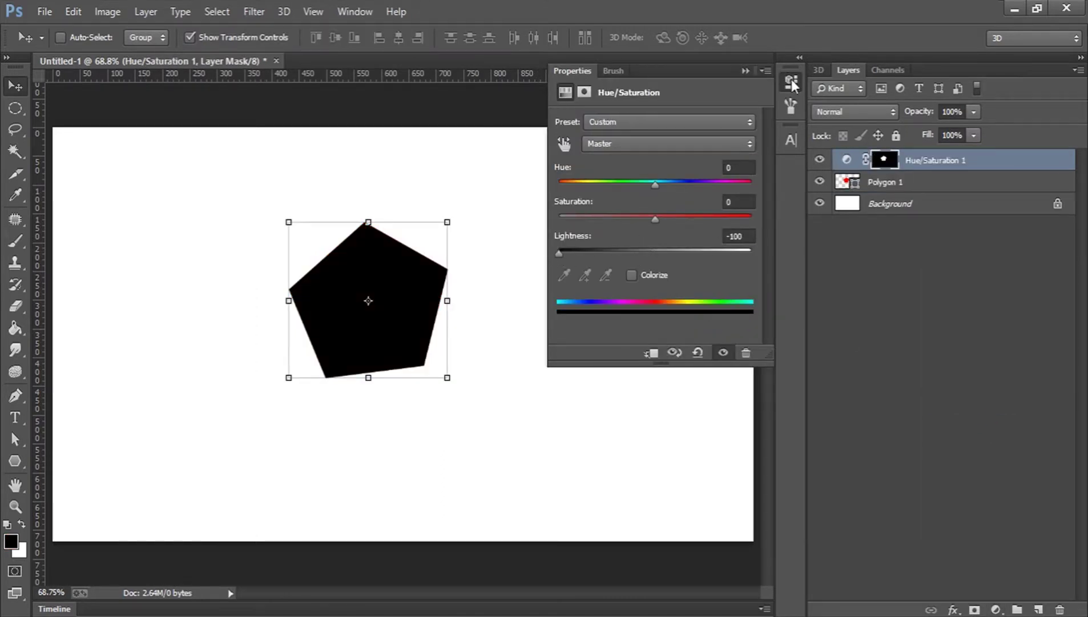
left_click(792, 82)
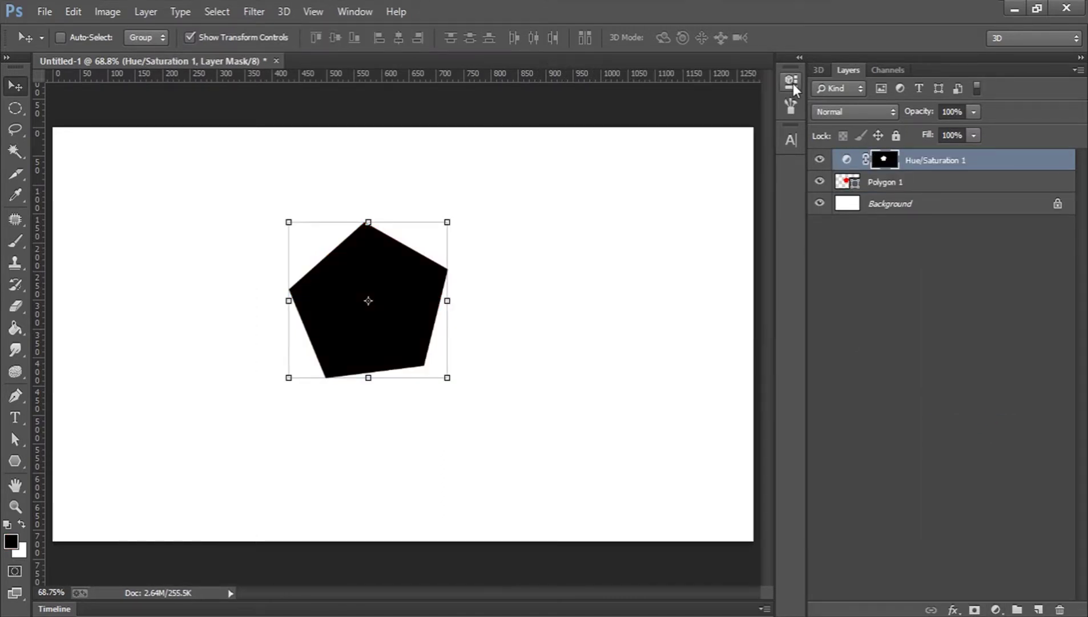
Hide the Hue/Saturation adjustment layer and select the Polygon 1 layer.
left_click(818, 161)
left_click(894, 183)
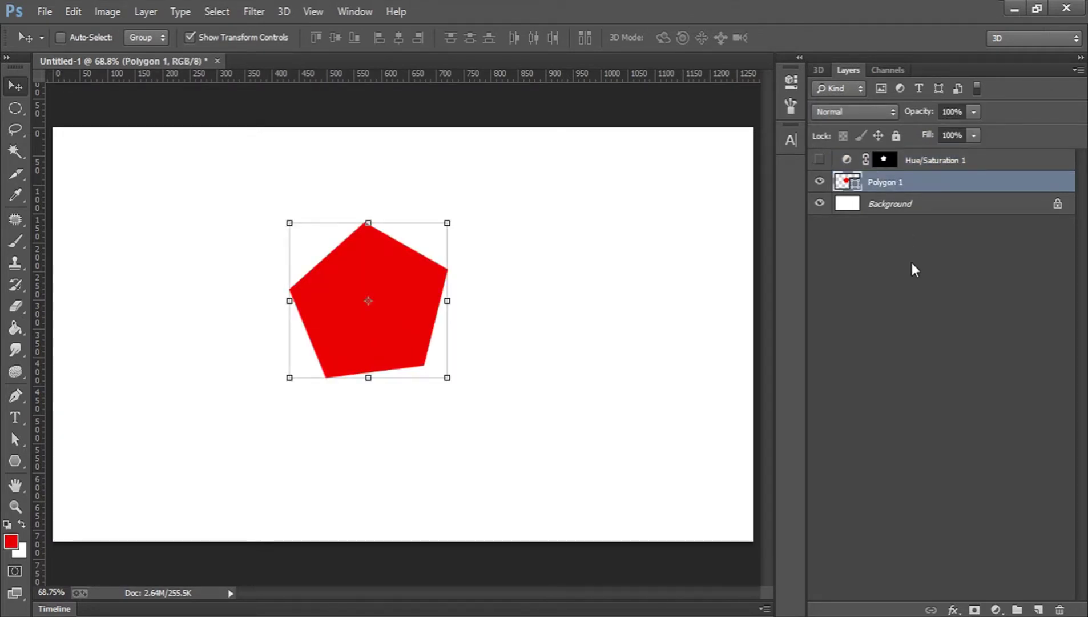
Duplicate the Polygon 1 layer and set the copy's fill colour to 000000.
key("ctrl+j")
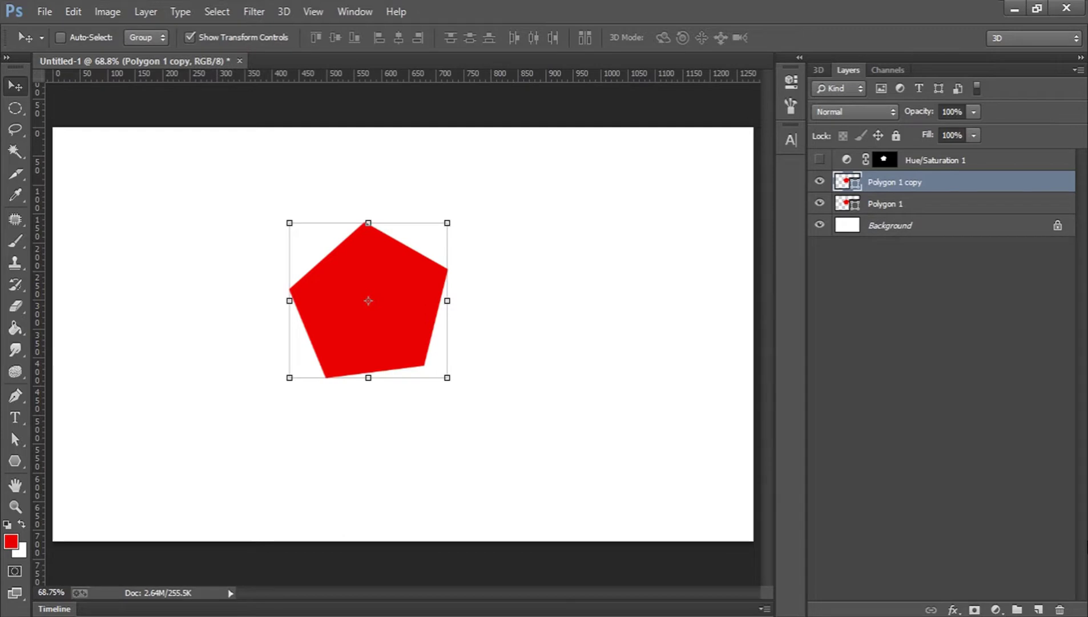
double_click(846, 183)
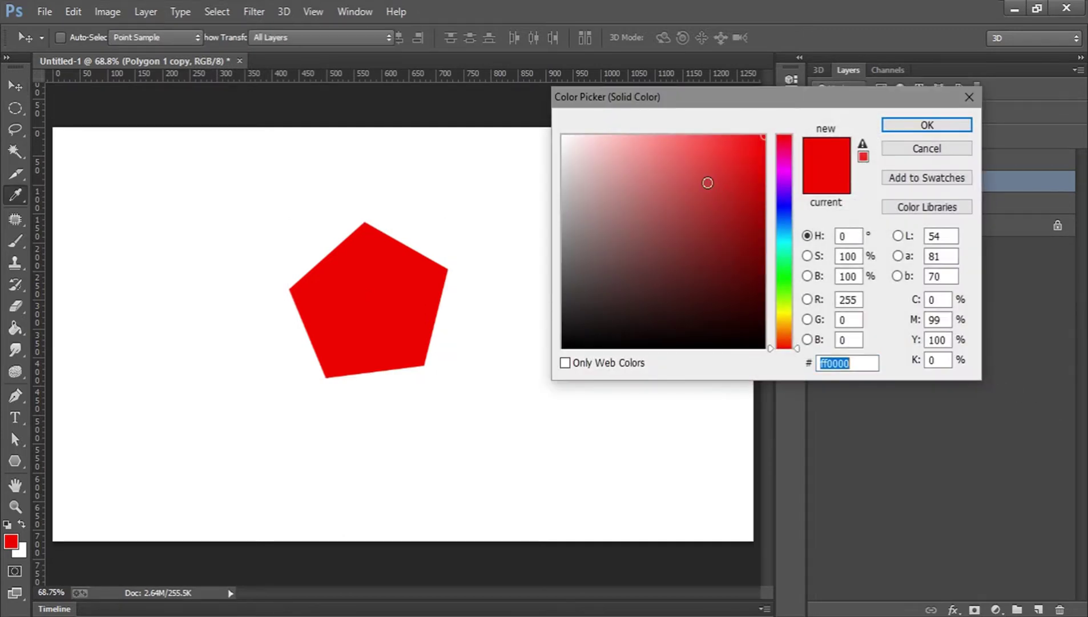
type("000000")
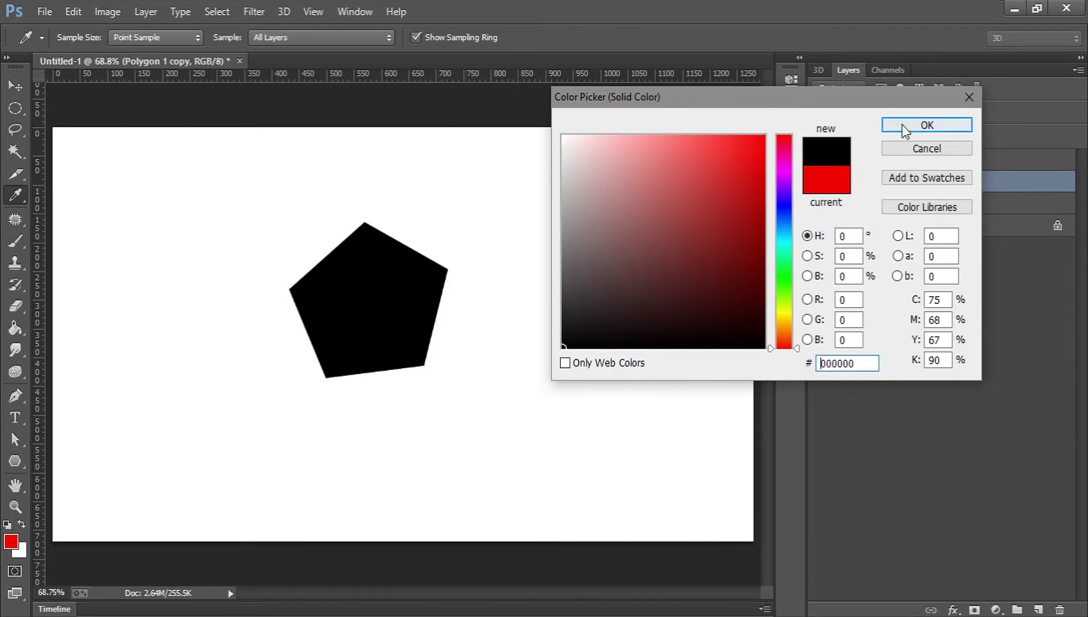
left_click(903, 125)
left_click(821, 160)
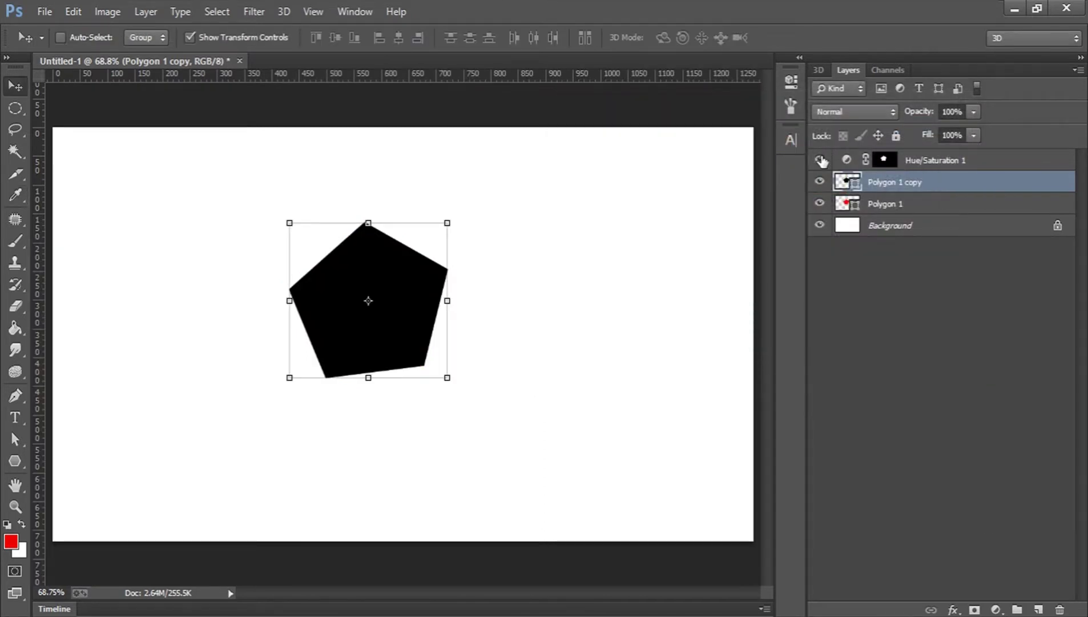
left_click(820, 161)
Flip the black pentagon copy vertically, move it below the red pentagon, and rotate it to follow the red pentagon's lower edge.
left_click(366, 218)
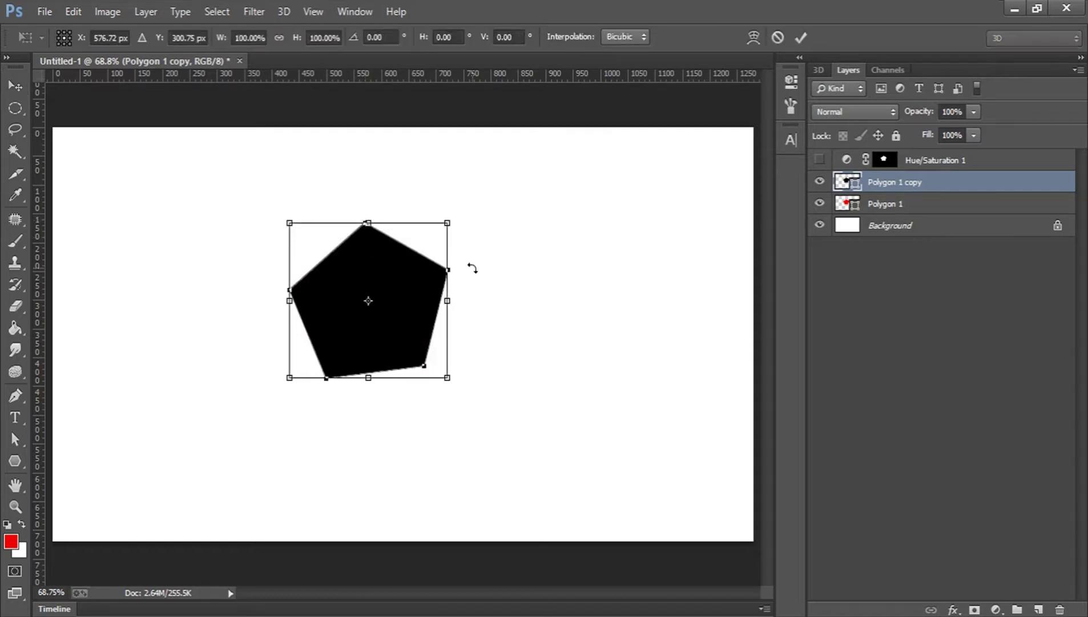
right_click(376, 275)
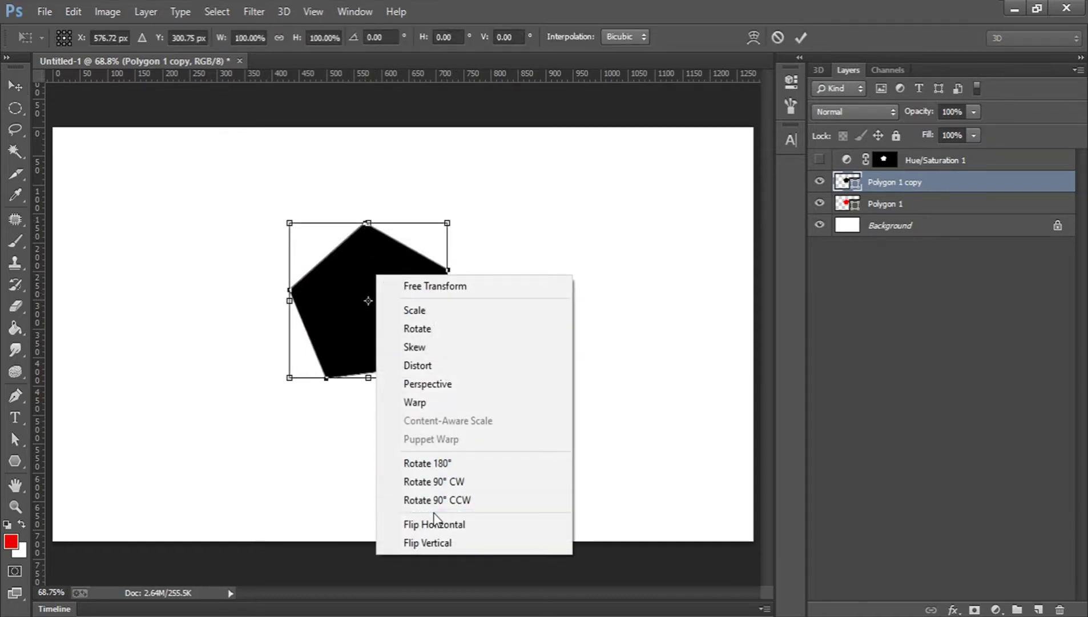
left_click(443, 543)
left_click_drag(387, 266, 398, 420)
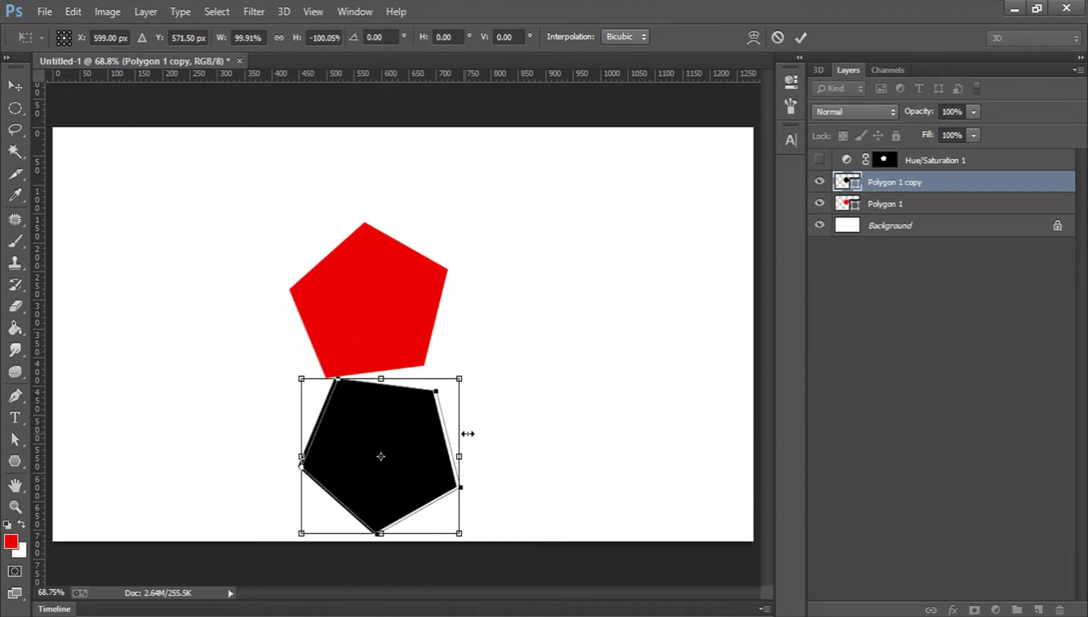
left_click_drag(481, 449, 486, 425)
mouse_move(404, 430)
left_mouse_down()
mouse_move(415, 423)
mouse_move(406, 422)
left_mouse_up()
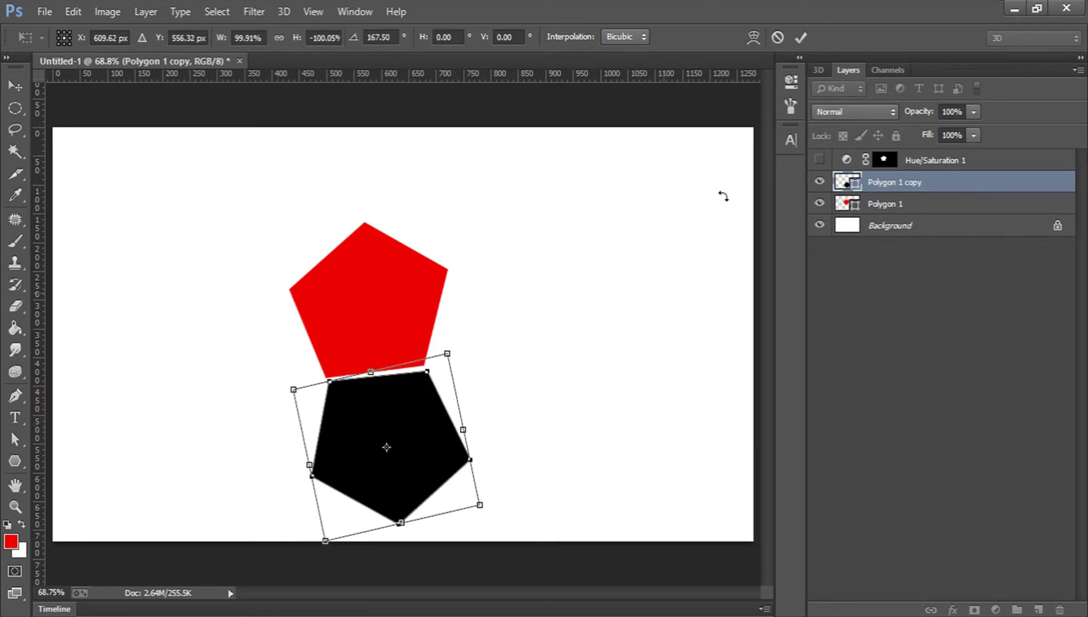
left_click(796, 38)
Show the Hue/Saturation 1 layer, flip its pentagon mask vertically, and place it rotated and stretched to about 133% height below the red pentagon.
left_click(912, 163)
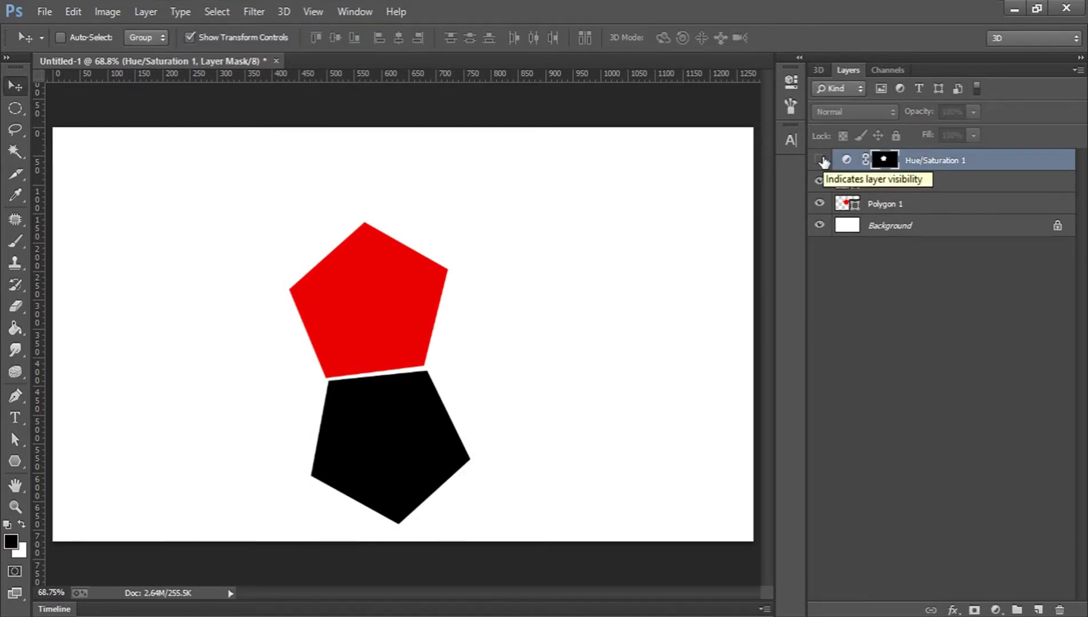
left_click(821, 160)
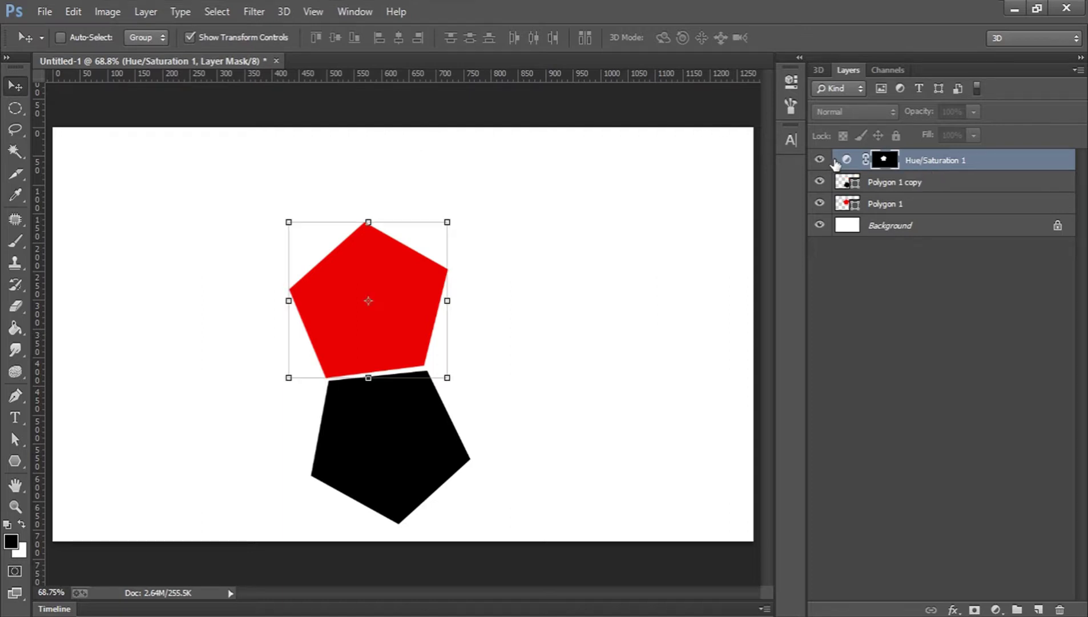
right_click(428, 303)
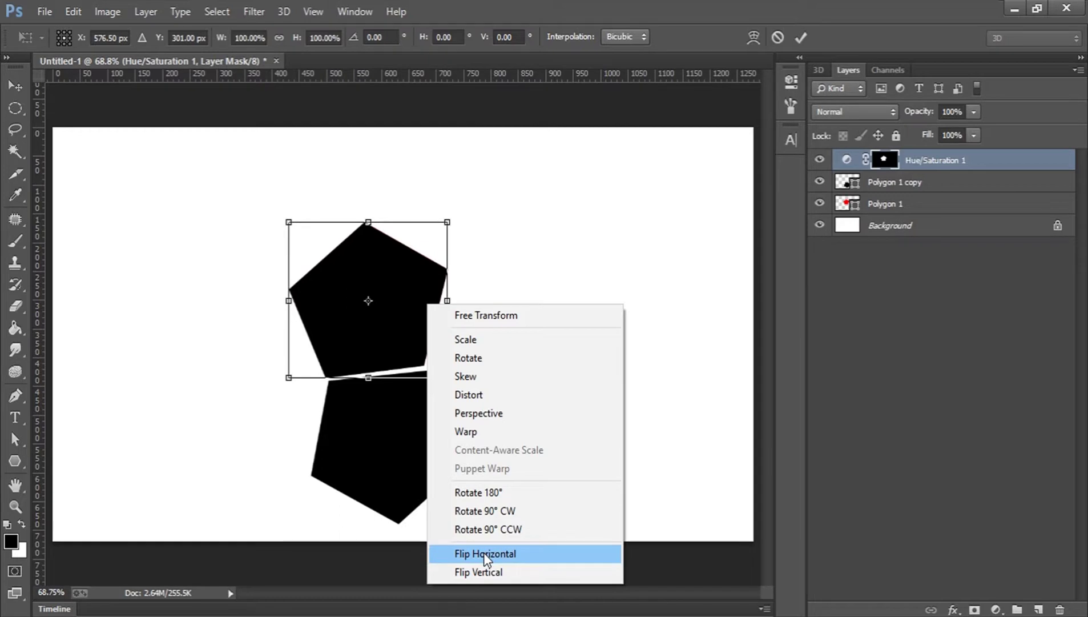
left_click(483, 573)
mouse_move(452, 421)
left_mouse_down()
mouse_move(427, 316)
mouse_move(440, 438)
mouse_move(503, 425)
mouse_move(445, 441)
left_mouse_up()
left_click_drag(429, 527, 444, 567)
left_click(802, 38)
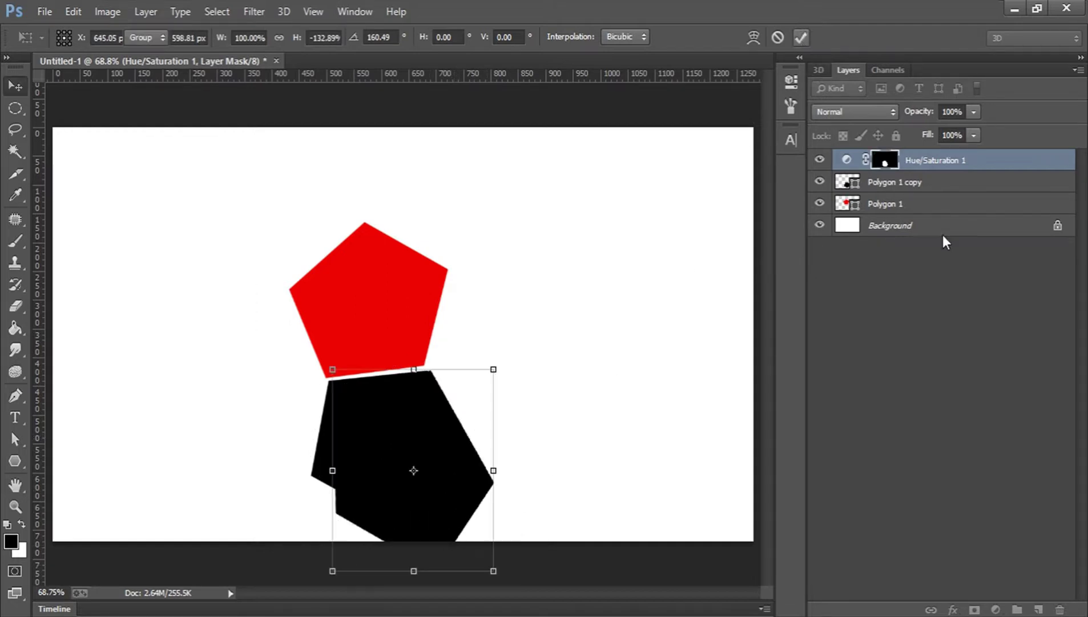
Stretch the Polygon 1 copy shape downward to about 131% of its height.
left_click(907, 186)
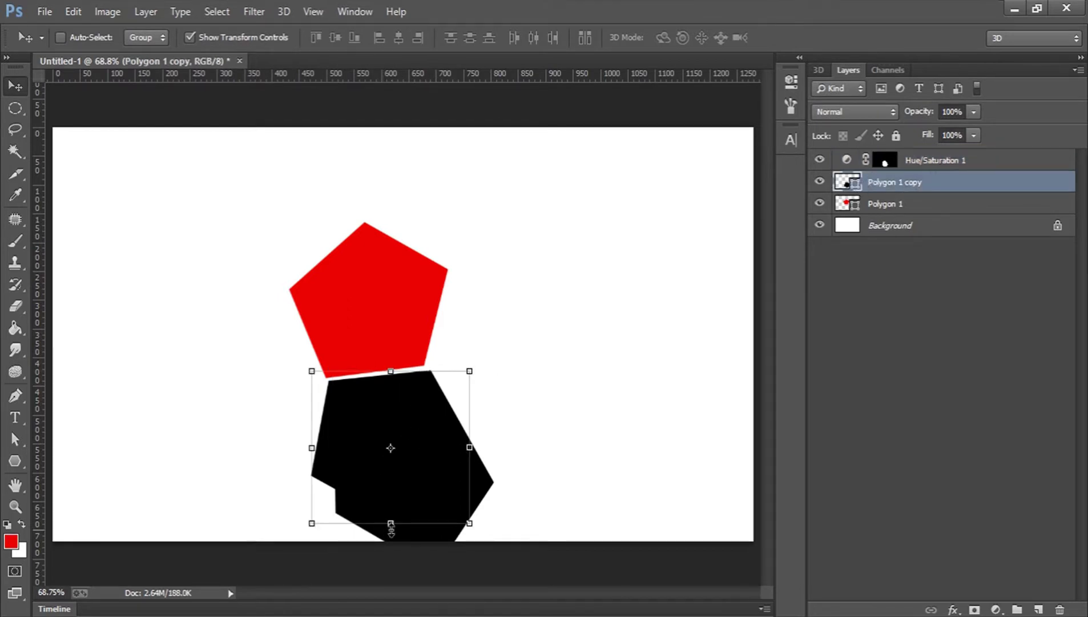
left_click_drag(390, 522, 389, 571)
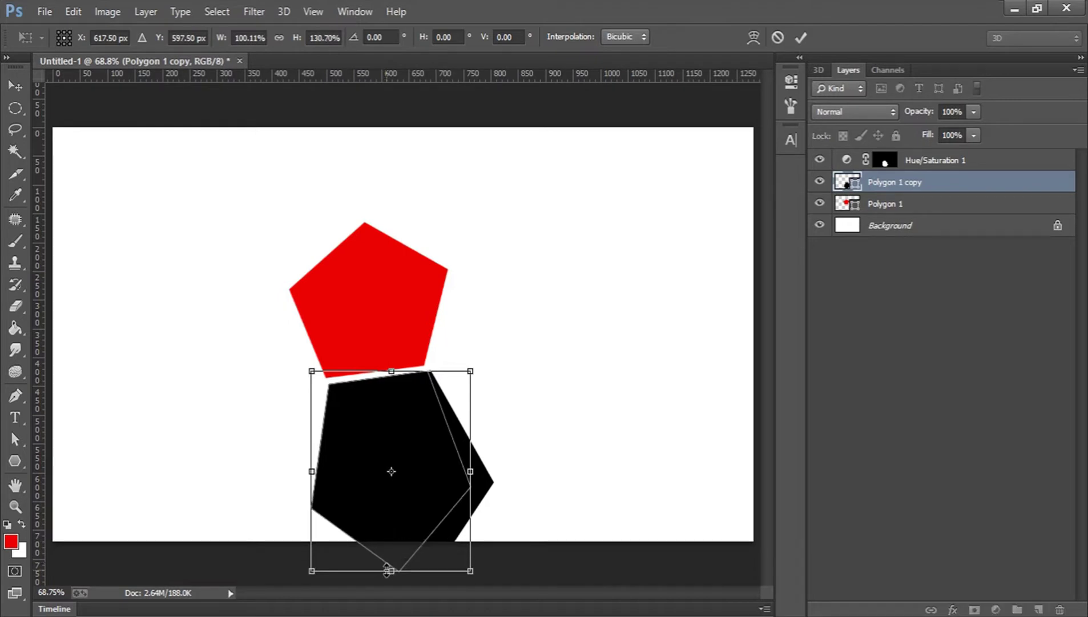
left_click(810, 38)
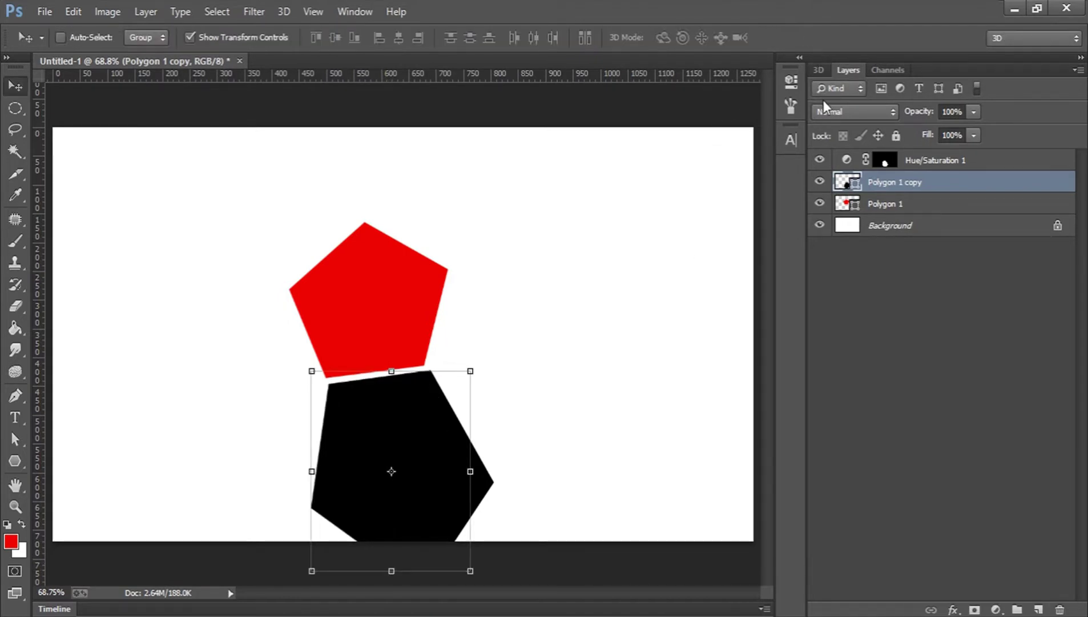
Try setting the opacity of the Polygon 1 and Polygon 1 copy layers to 20%, and undo the change.
left_click(924, 203, "shift")
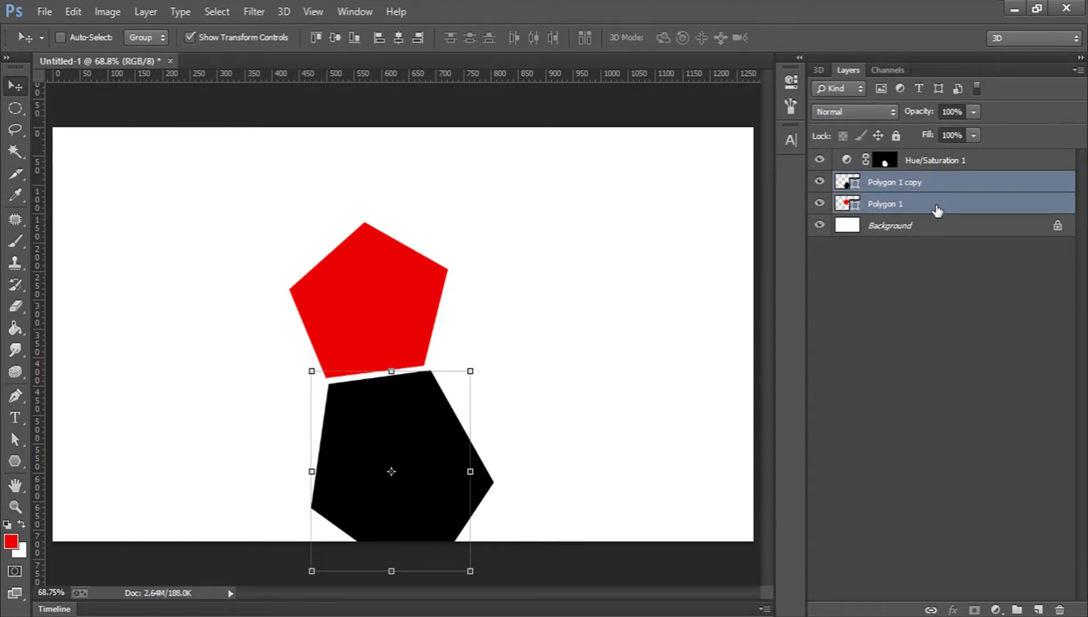
left_click(937, 211, "ctrl")
left_click(937, 187, "ctrl")
left_click(938, 204)
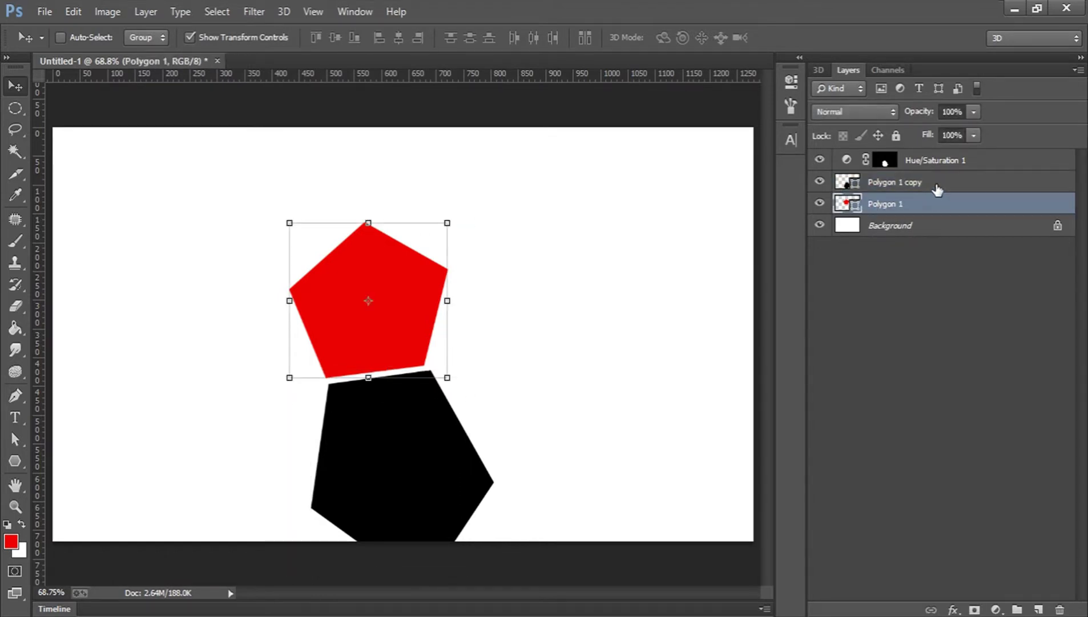
left_click(936, 188, "shift")
double_click(952, 111)
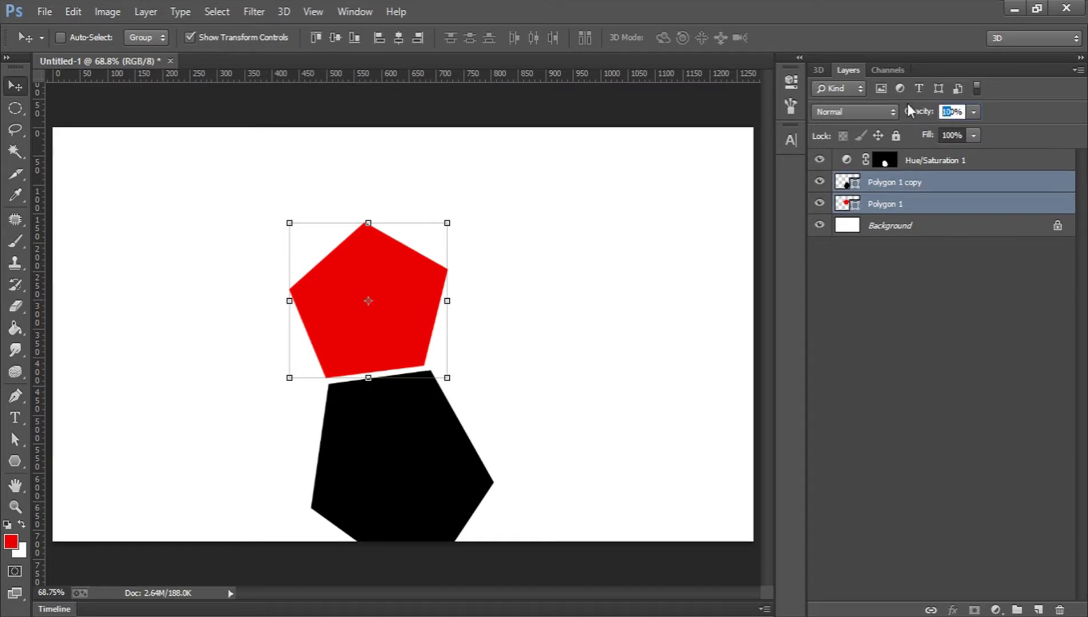
type("20")
key("Return")
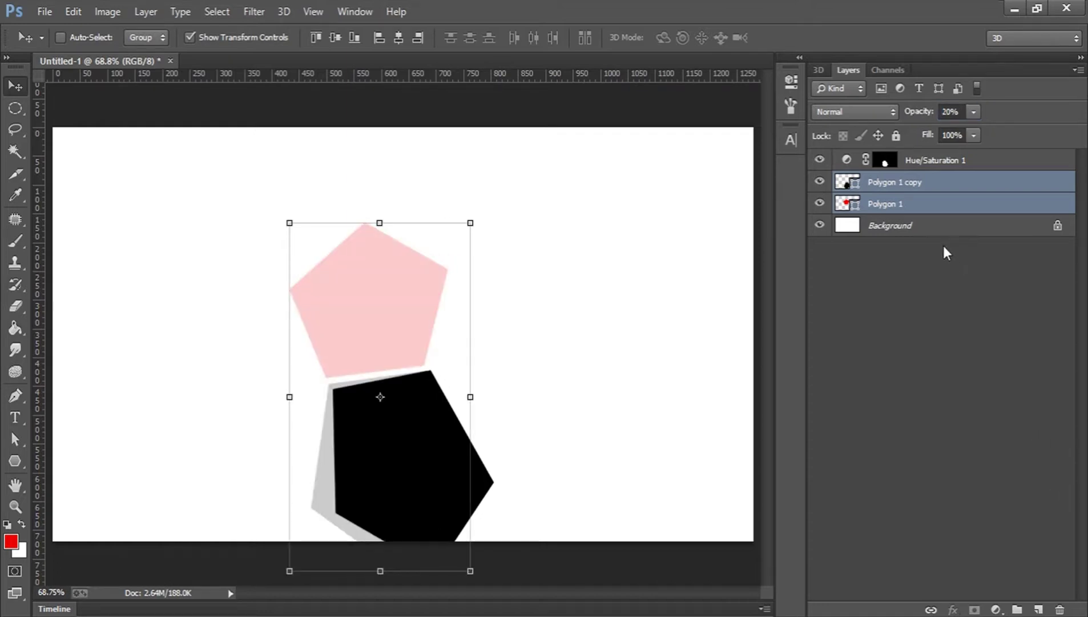
key("ctrl+z")
Set the opacity of the Polygon 1 copy and Hue/Saturation 1 layers to 20% and deselect the layers.
left_click(913, 183)
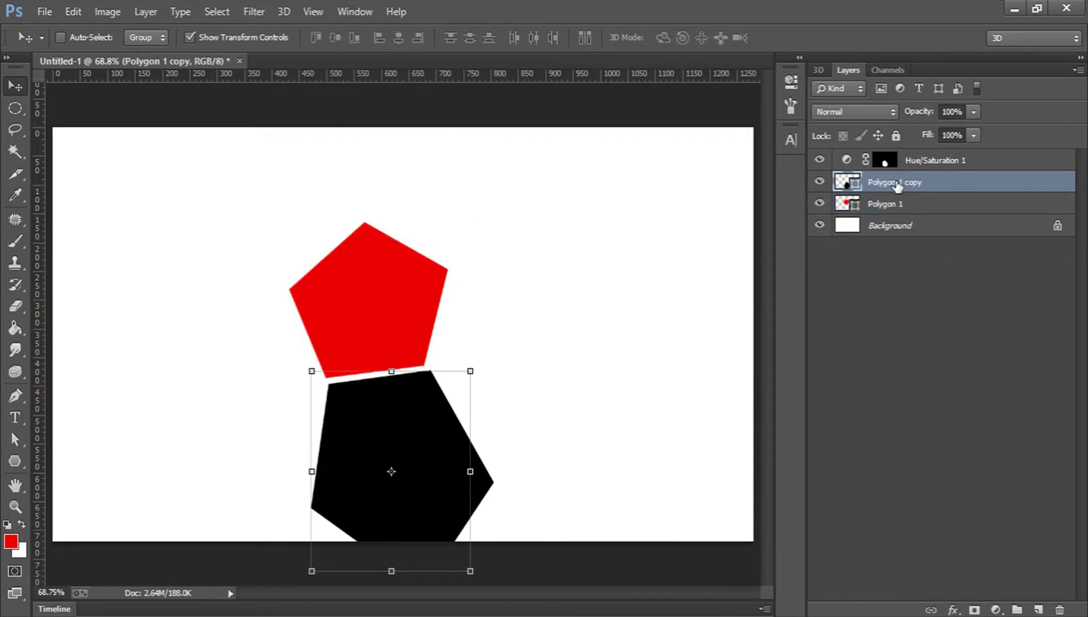
left_click(940, 161, "shift")
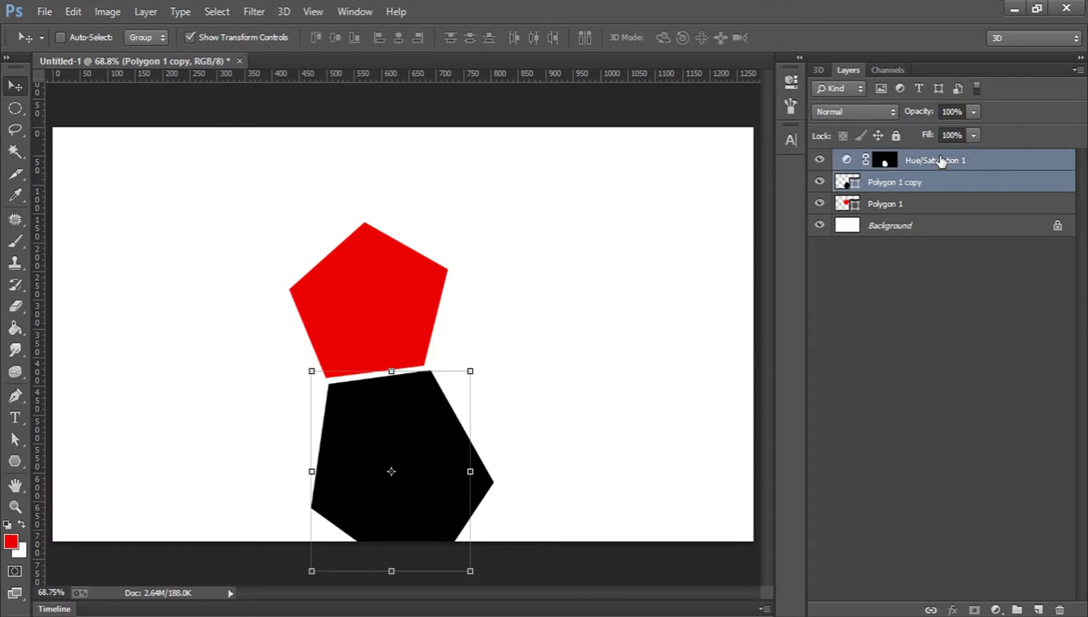
left_click(951, 111)
type("20")
key("Return")
left_click(987, 386)
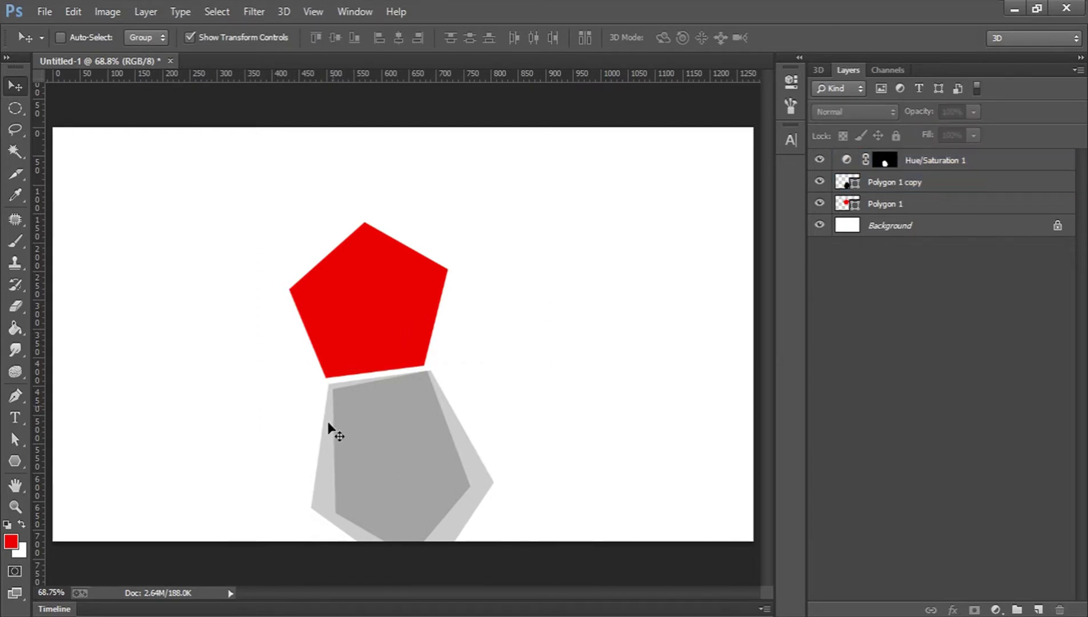
Duplicate the Hue/Saturation 1 layer, rotate the copy's mask about -10.4°, and shift it about 63 px to the right.
left_click(938, 165)
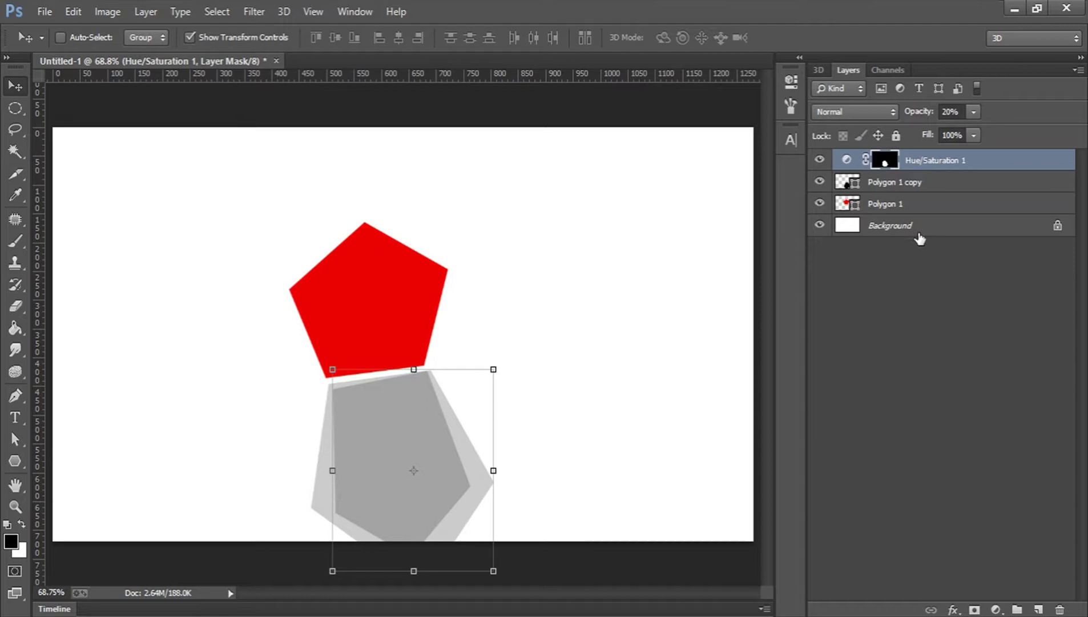
key("ctrl+j")
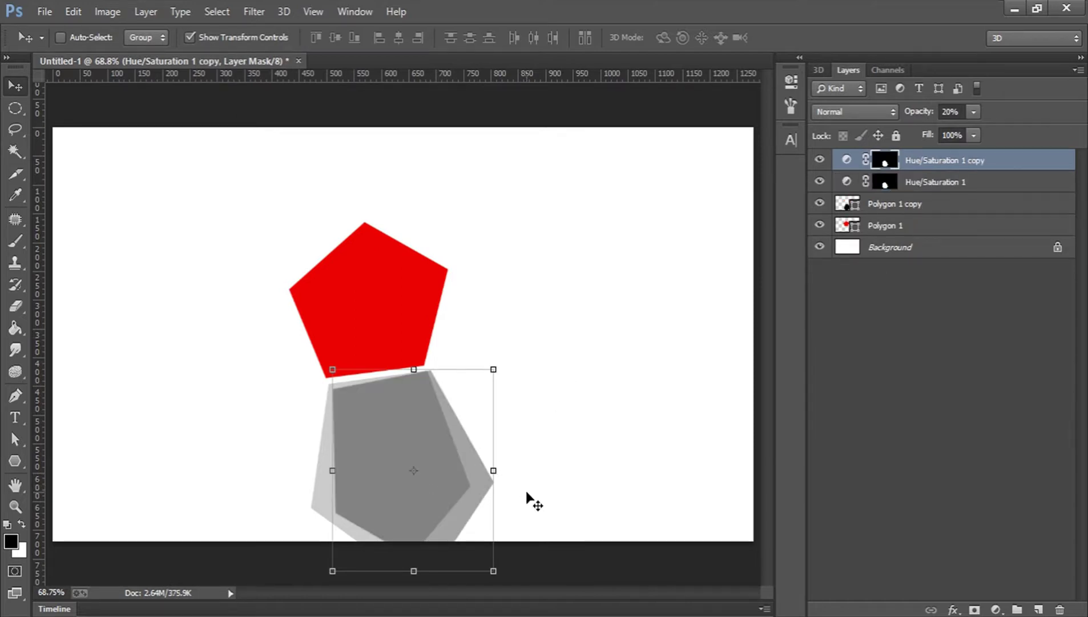
left_click_drag(505, 472, 514, 452)
left_click_drag(449, 471, 459, 470)
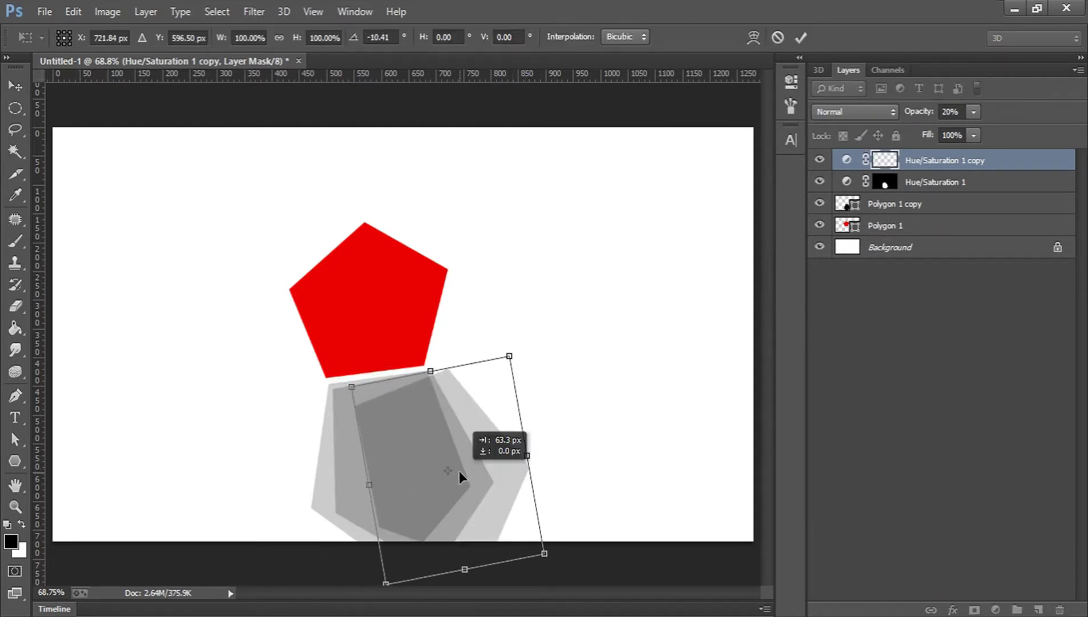
left_click(801, 37)
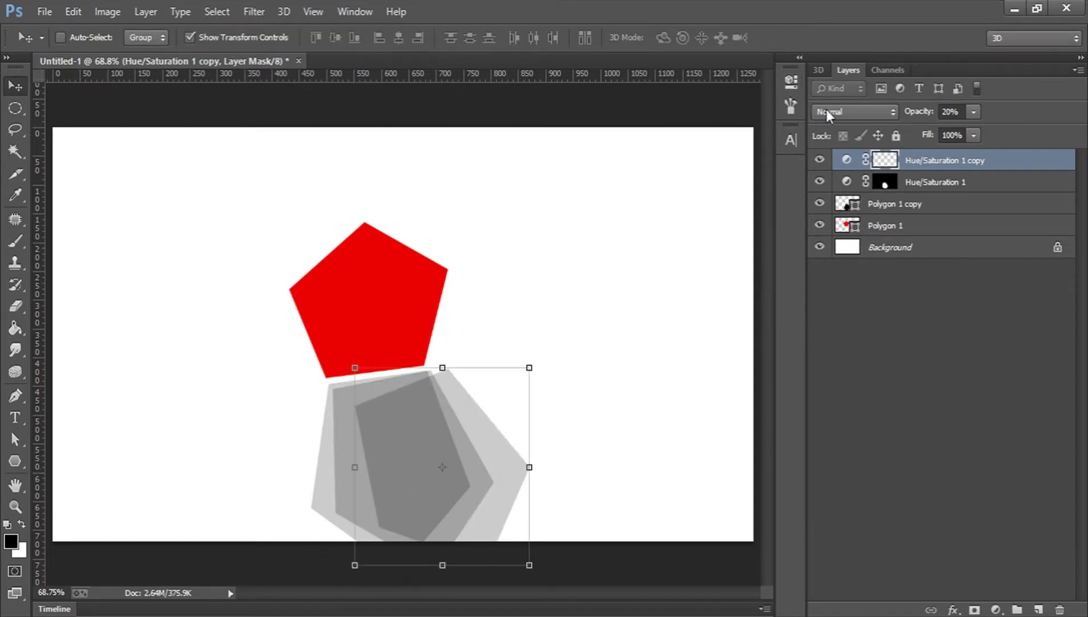
left_click(877, 403)
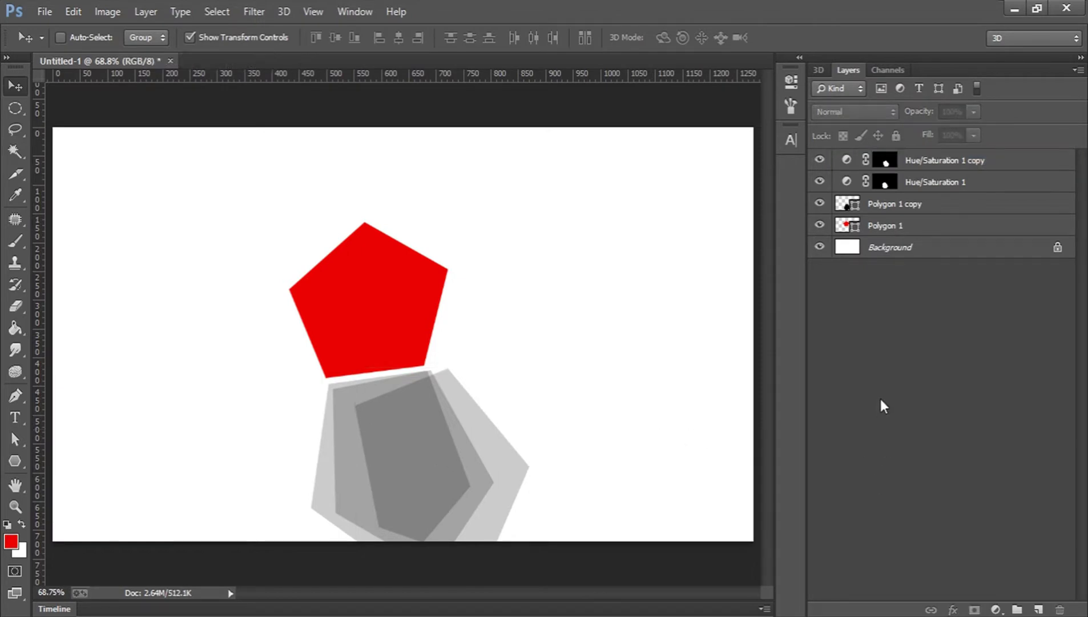
Delete both Hue/Saturation layers and both polygon layers, keeping only the Background layer.
left_click(965, 163)
key("Delete")
key("Delete")
key("Delete")
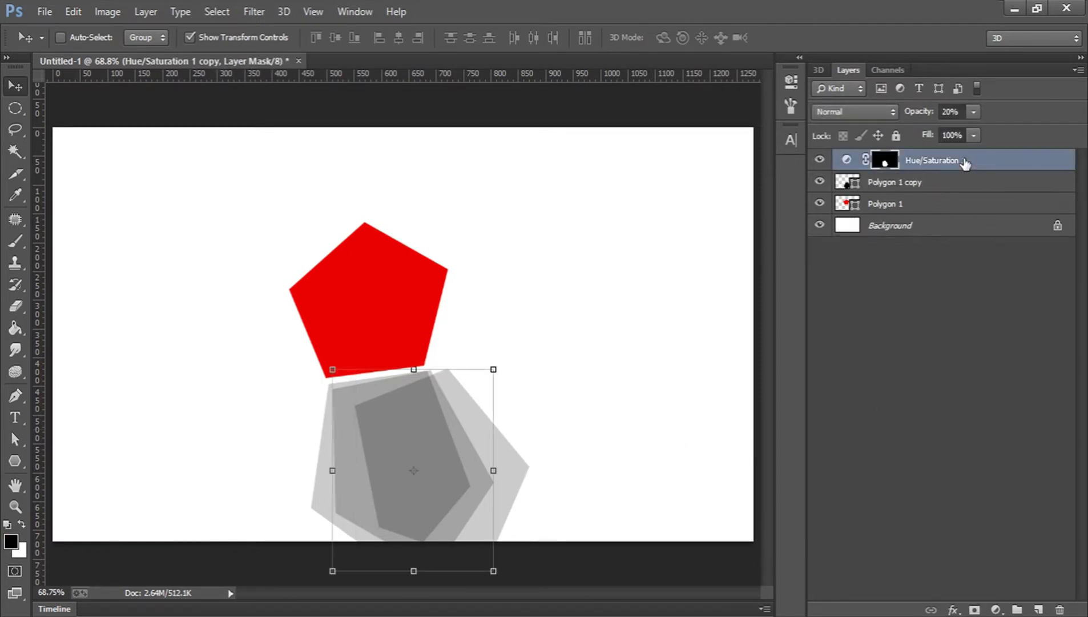
key("Delete")
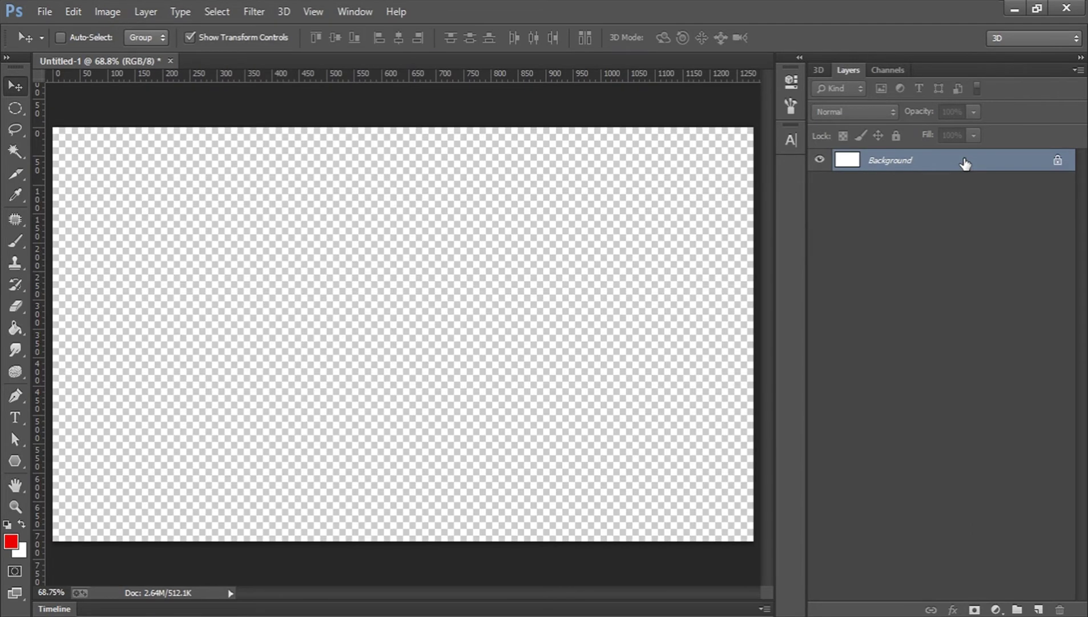
Open the bottle image m-1667f from the New folder directory.
left_click(43, 10)
left_click(61, 45)
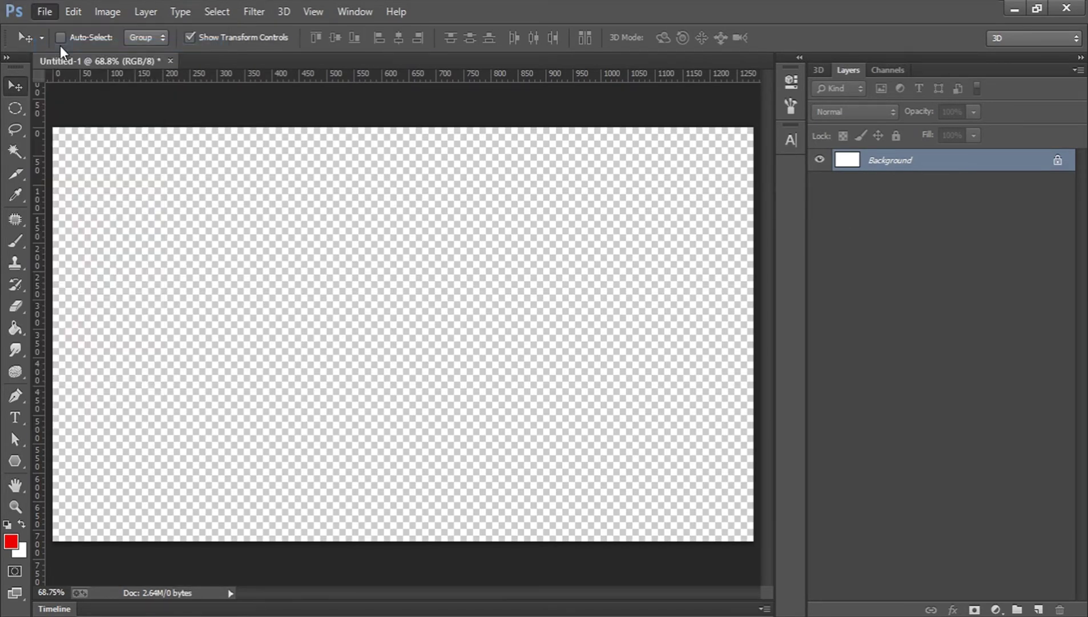
left_click(284, 134)
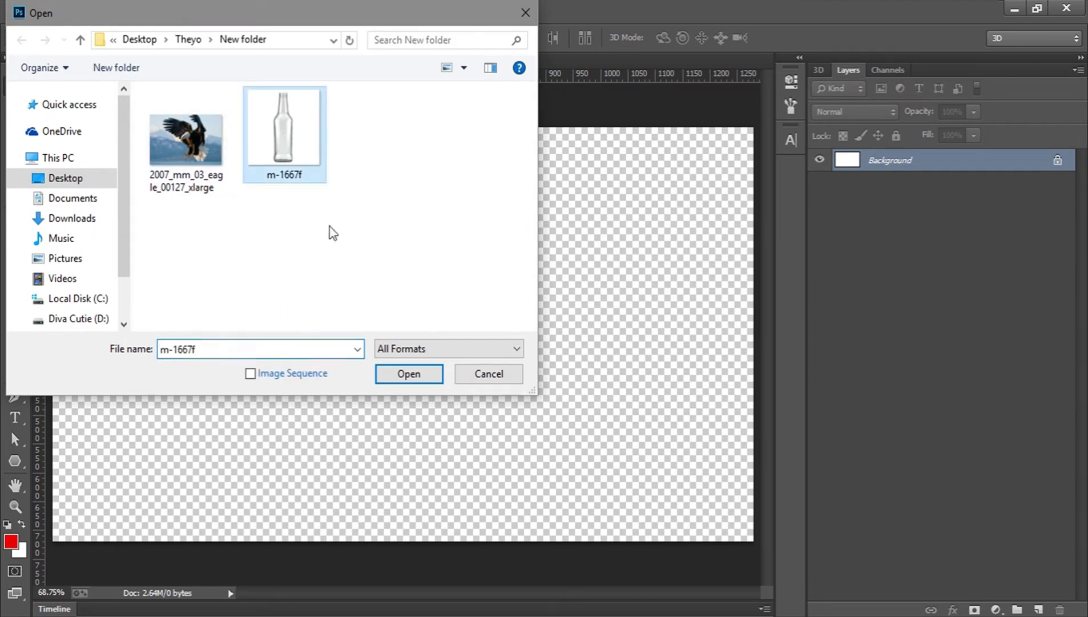
left_click(391, 375)
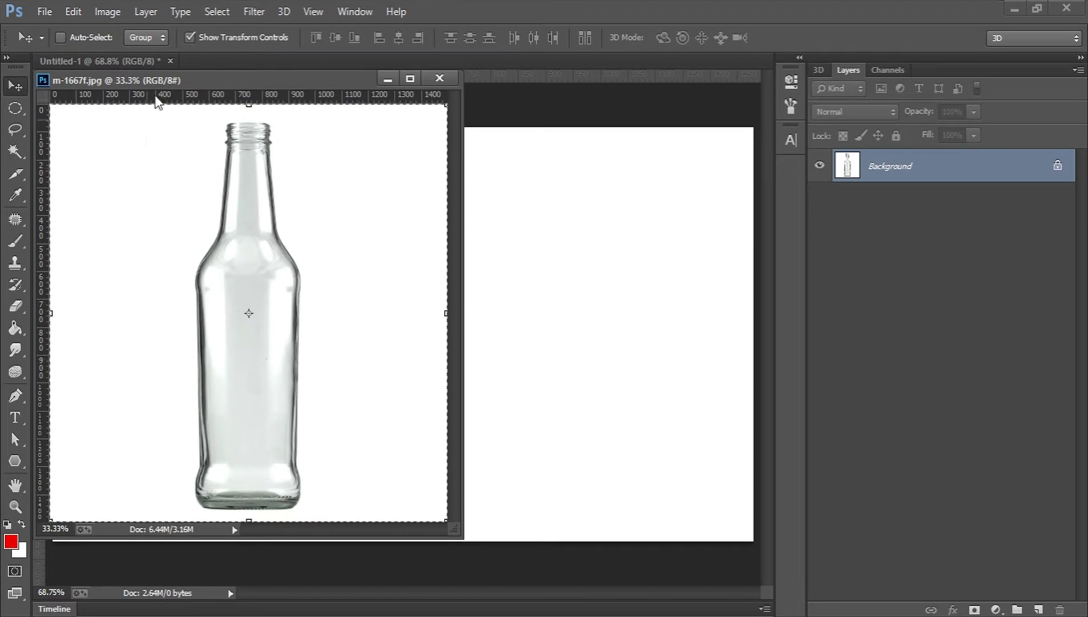
Cut the entire bottle image from m-1667f.jpg and close that document without saving changes.
key("ctrl+a")
key("ctrl+x")
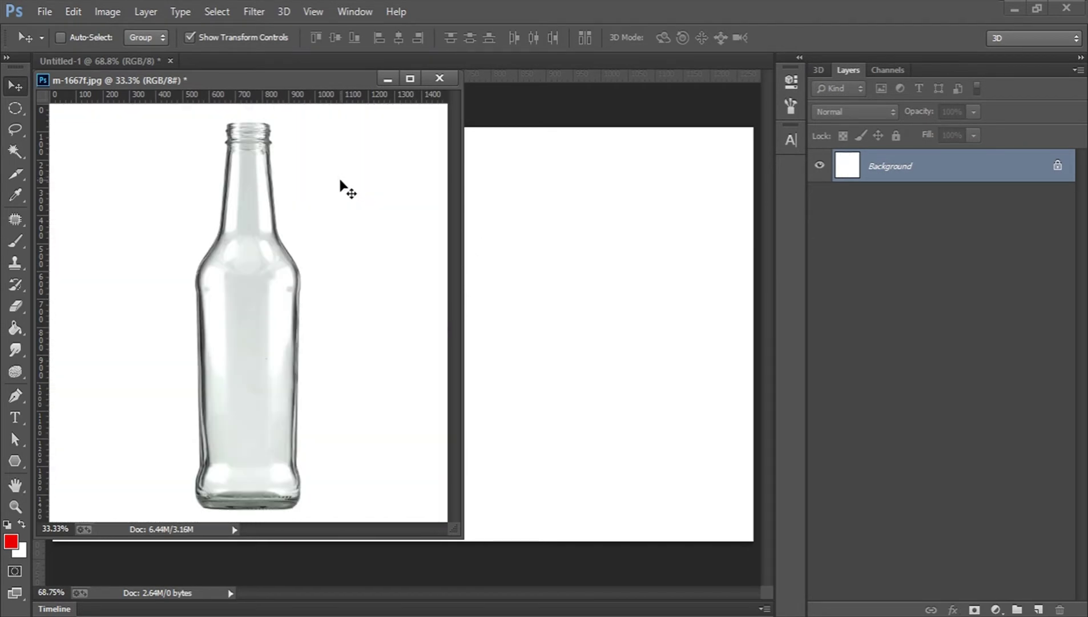
left_click(437, 76)
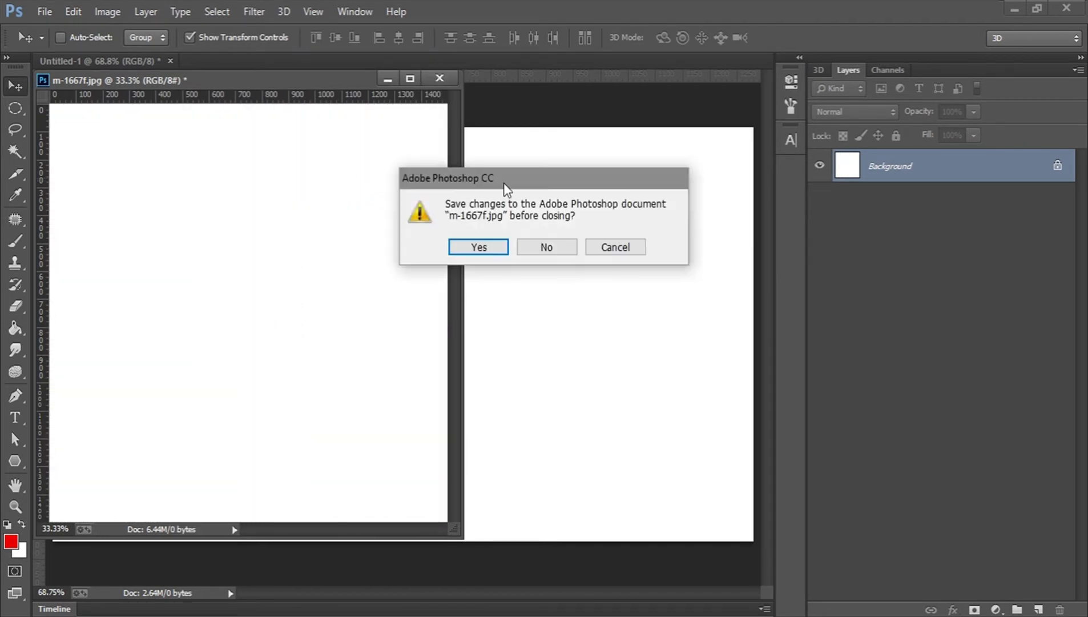
left_click(521, 242)
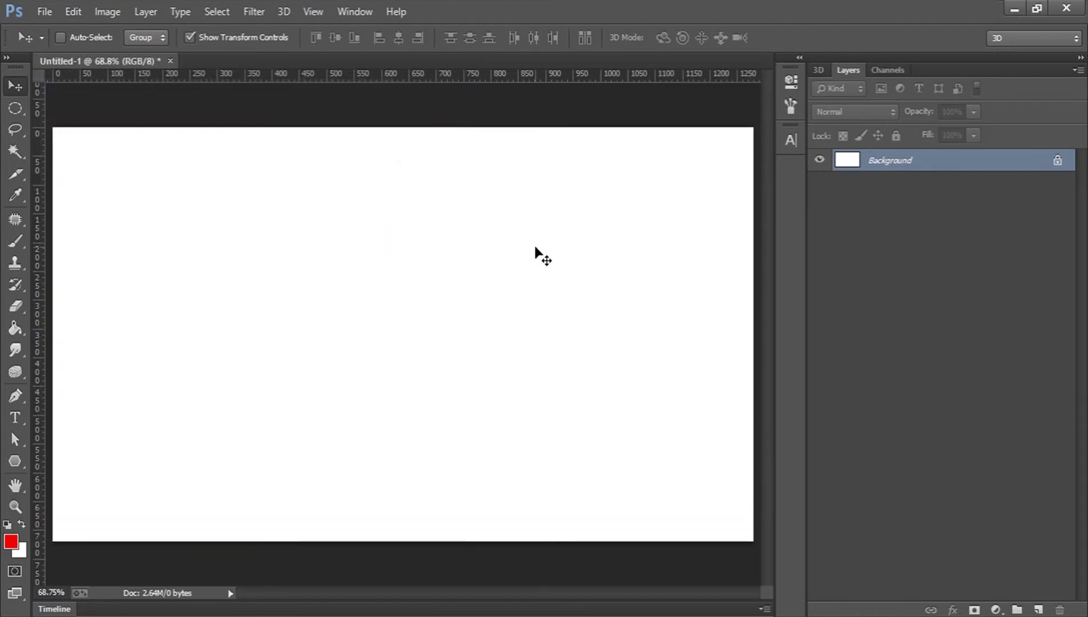
Paste the bottle image as a new layer, scale it to about 41.4%, and centre it on the canvas near X 643.5, Y 361.5 px.
key("ctrl+v")
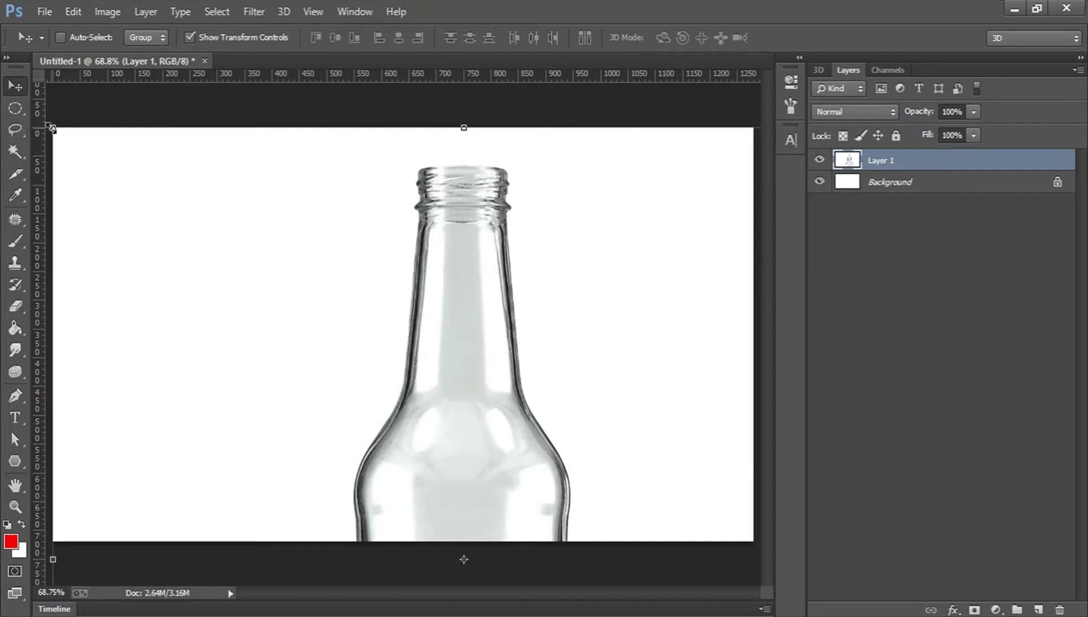
left_click_drag(52, 127, 320, 353)
left_click_drag(455, 470, 397, 248)
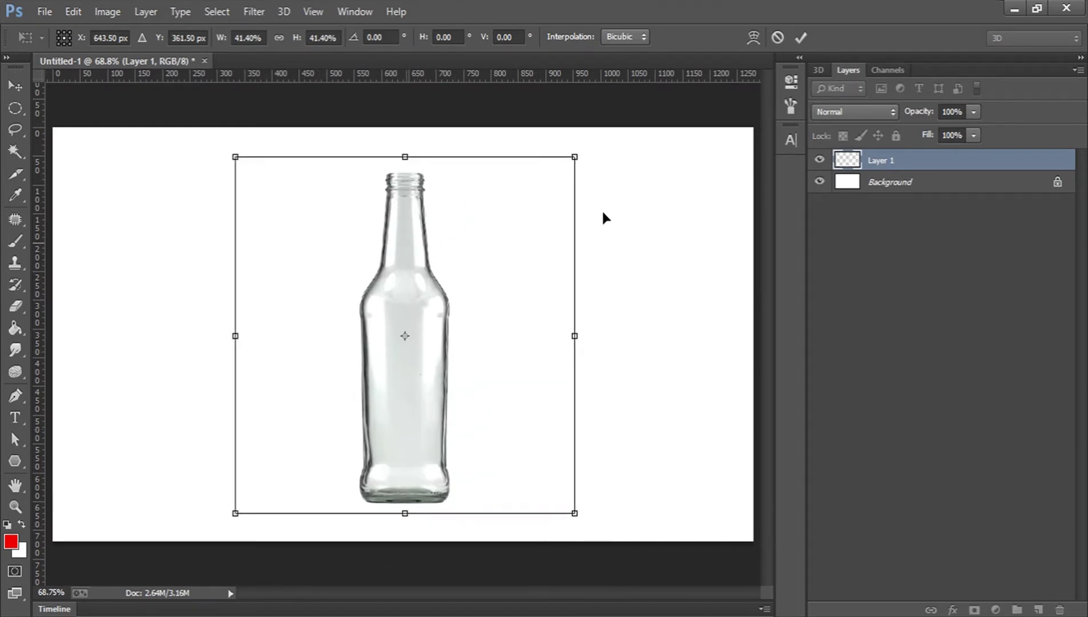
left_click(805, 37)
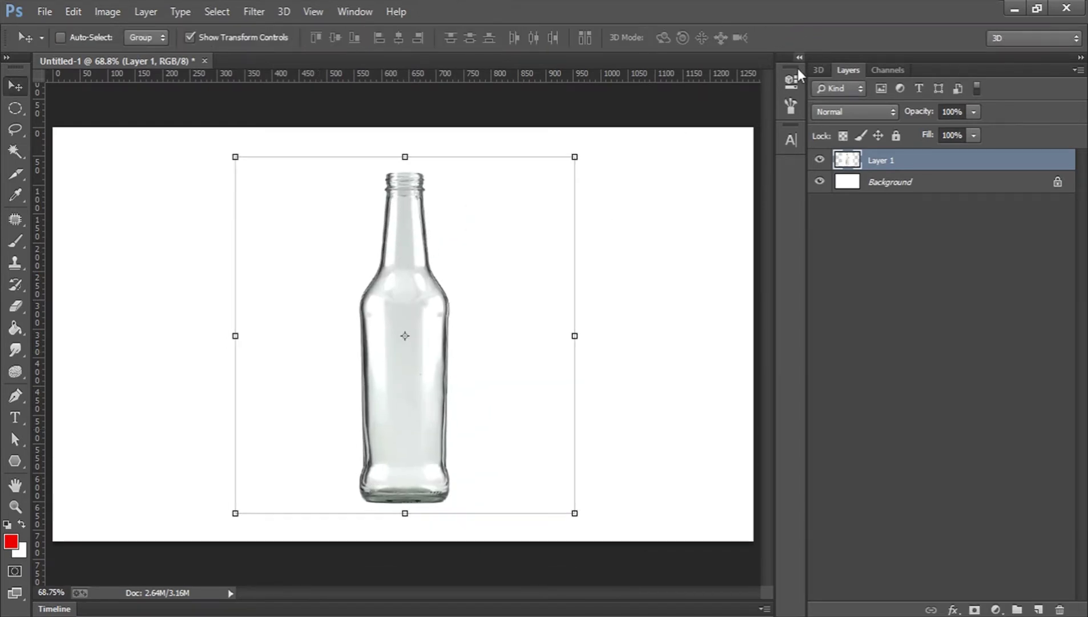
left_click(820, 161)
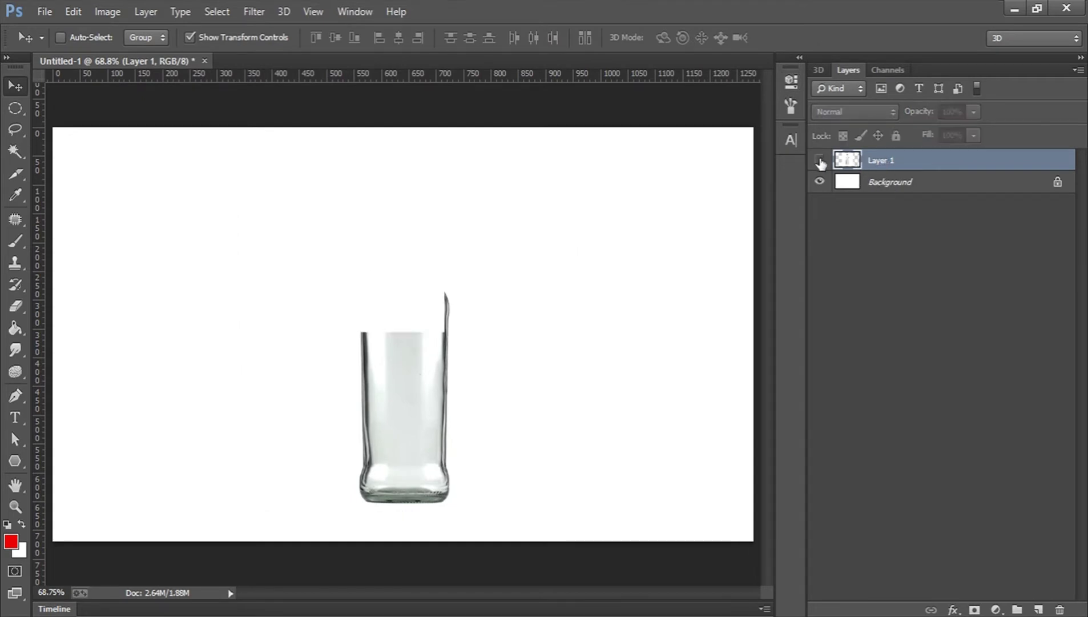
left_click(819, 162)
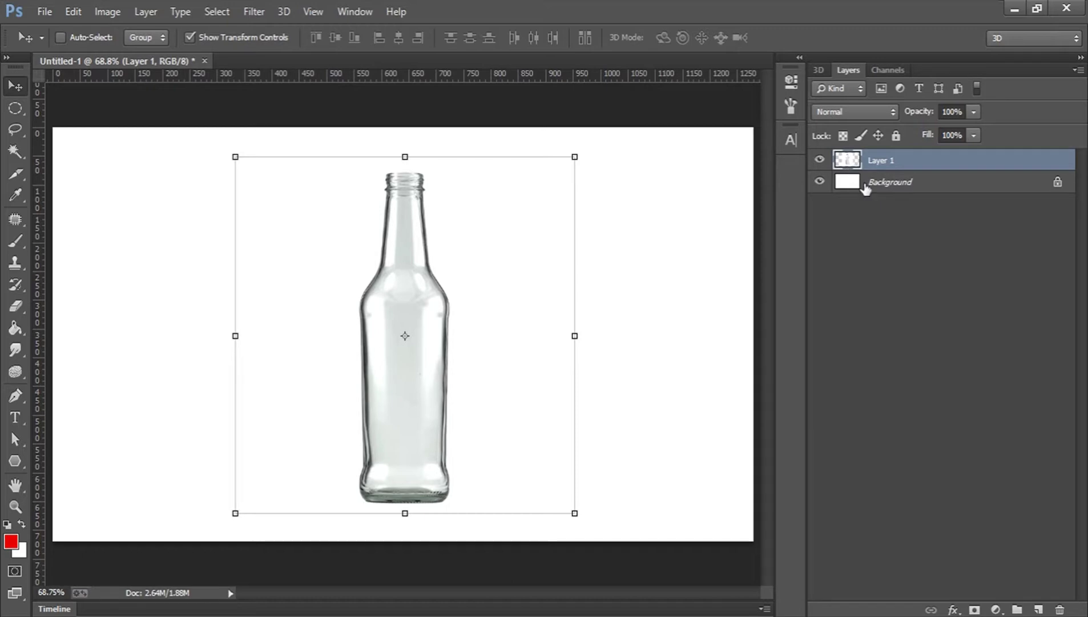
Duplicate the Background layer, invert the copy to black, and toggle Layer 1's visibility to check the area around the bottle.
left_click(887, 183)
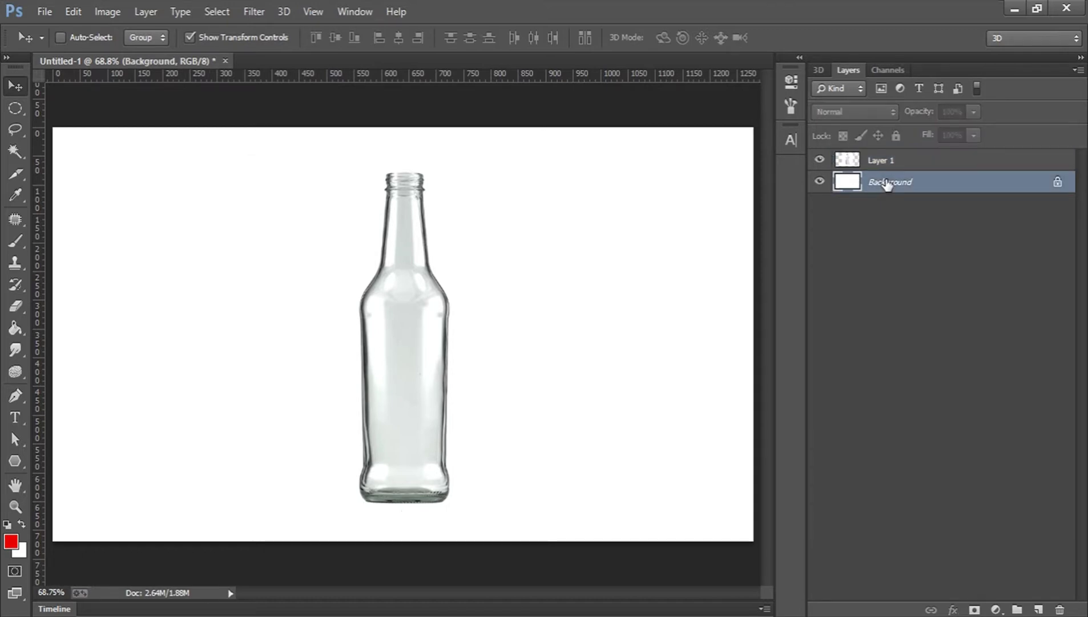
key("ctrl+j")
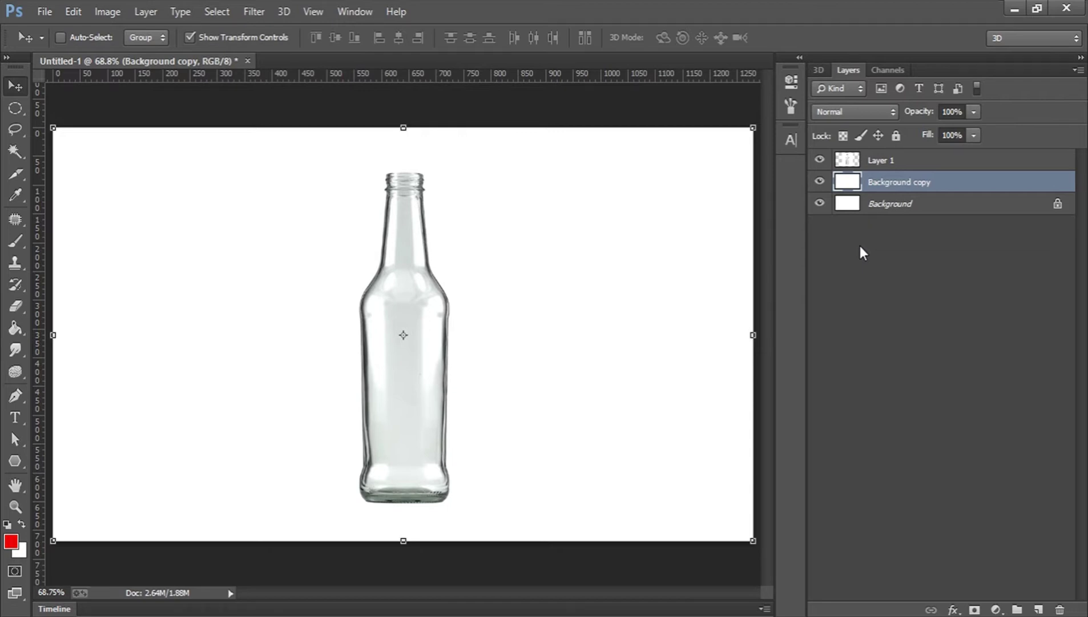
key("ctrl+i")
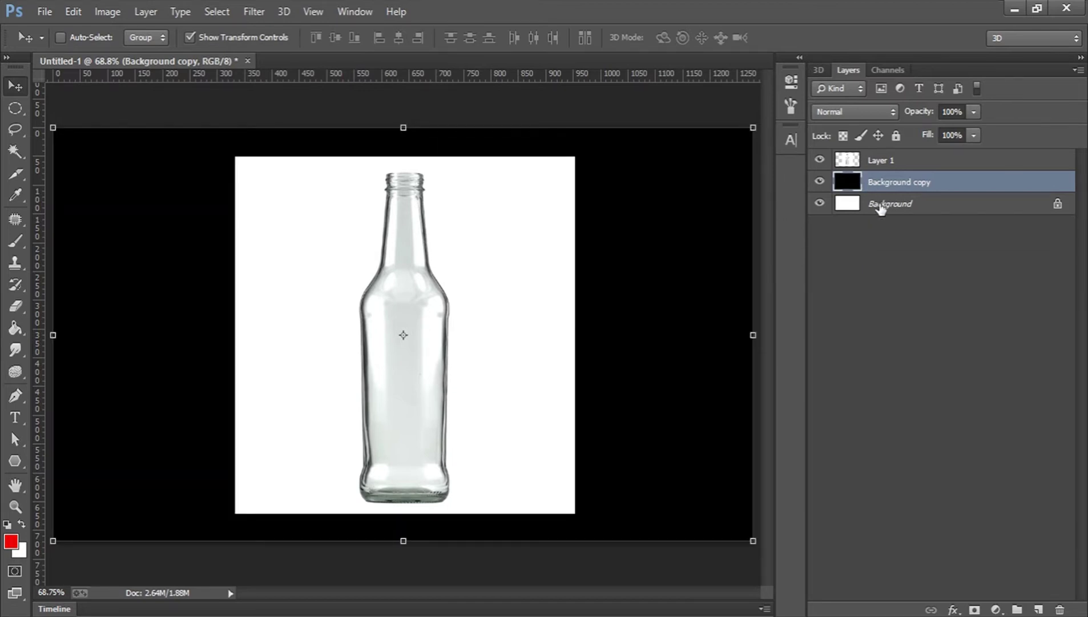
left_click(872, 167)
left_click(820, 161)
left_click(822, 164)
left_click(822, 164)
left_click(820, 161)
left_click(875, 281)
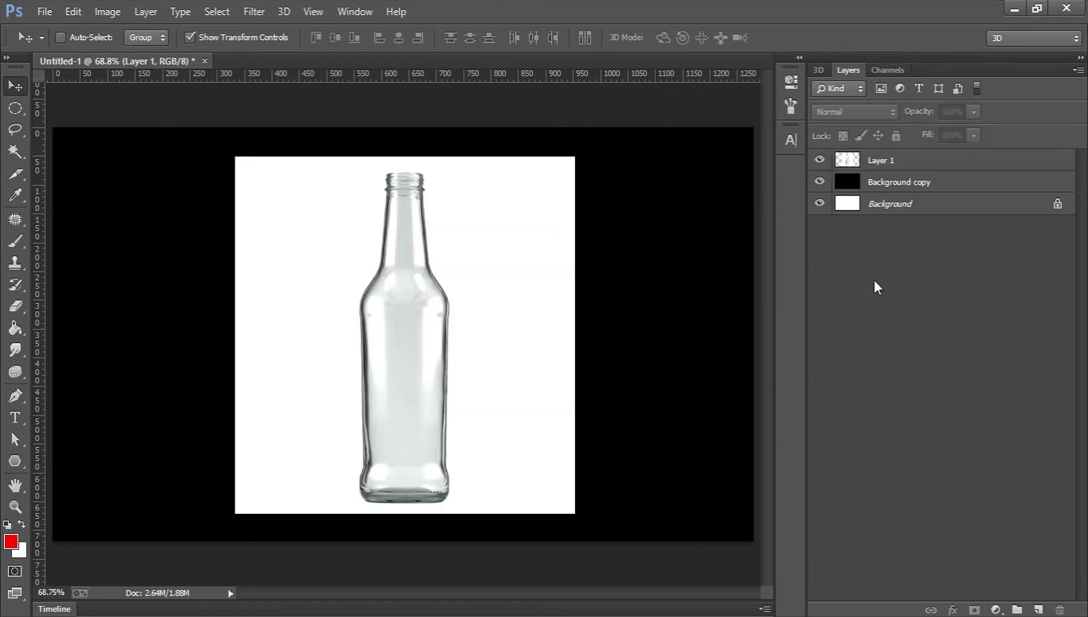
Try to delete the white area around the bottle on Layer 1 using a Magic Wand selection with tolerance 32.
left_click(886, 163)
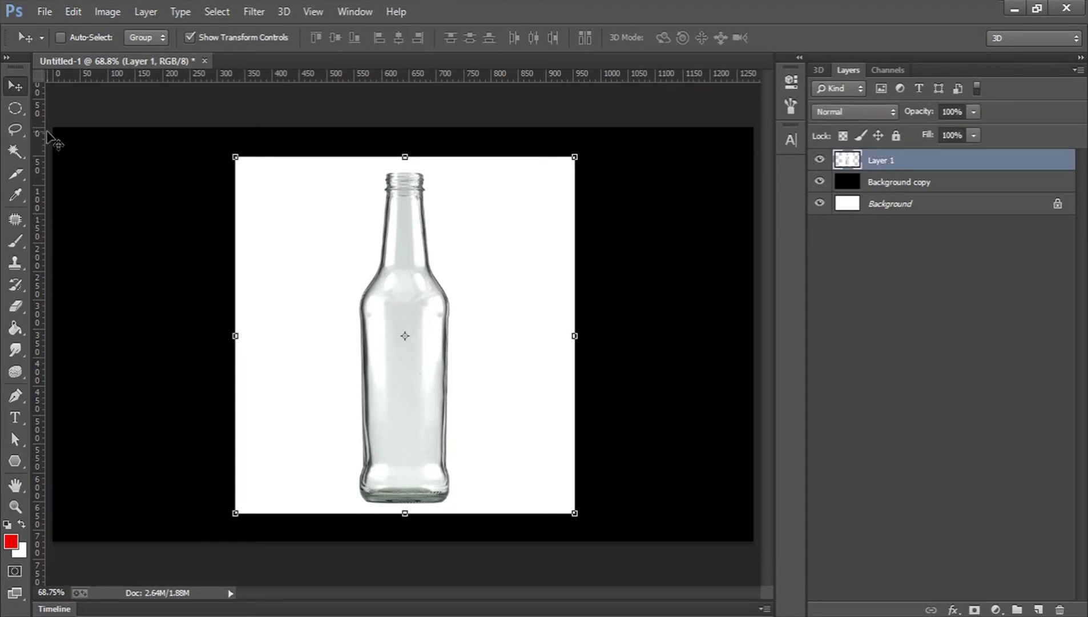
left_click(15, 151)
left_click(518, 214)
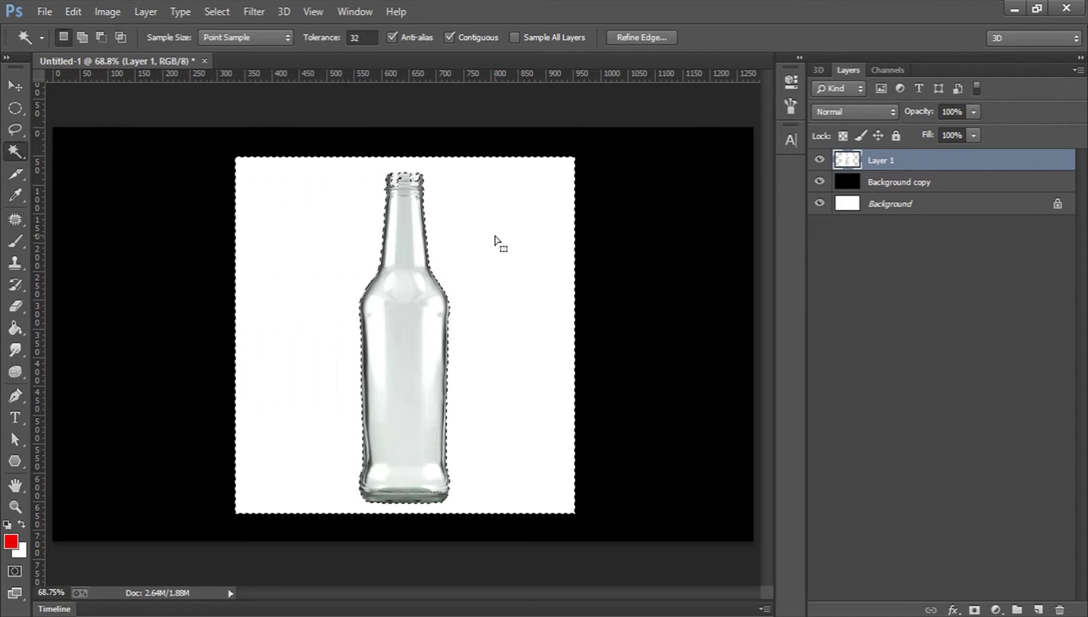
key("Delete")
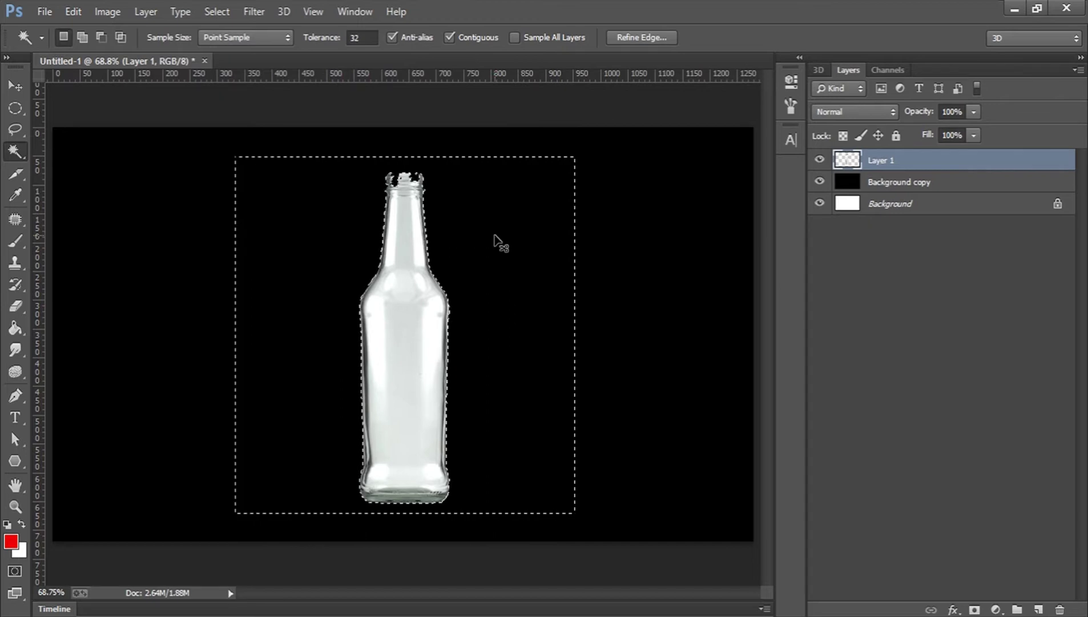
key("ctrl+z")
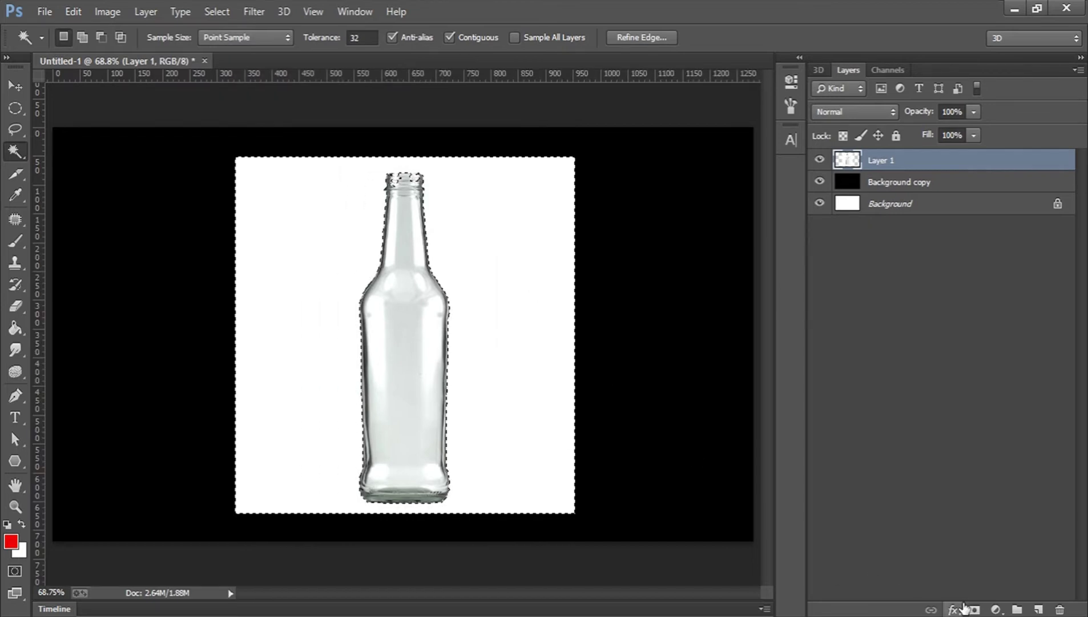
Try a layer mask from the white-area selection on Layer 1, inspect the mask, undo it, and deselect.
left_click(973, 609)
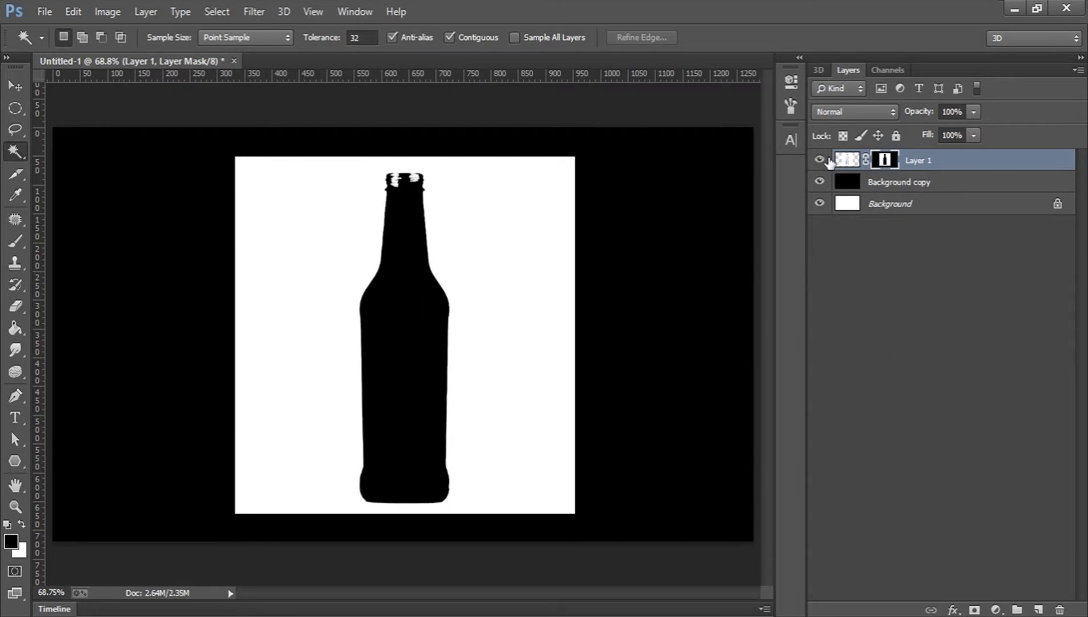
left_click(847, 159)
left_click(885, 160)
left_click(885, 161, "alt")
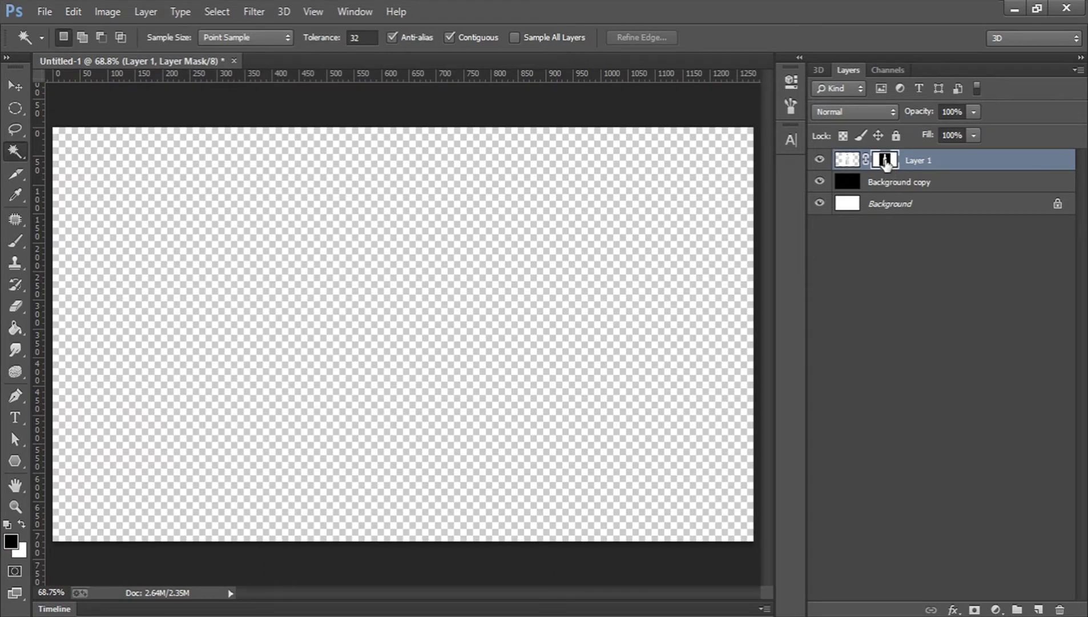
key("z")
left_click(460, 39)
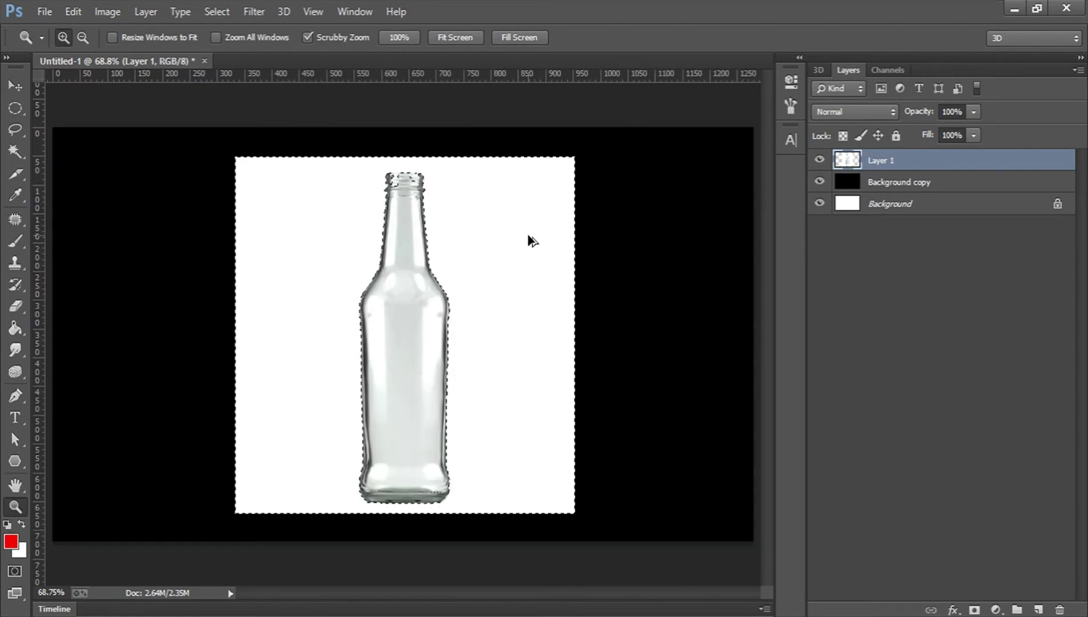
key("ctrl+d")
key("alt+bracketleft")
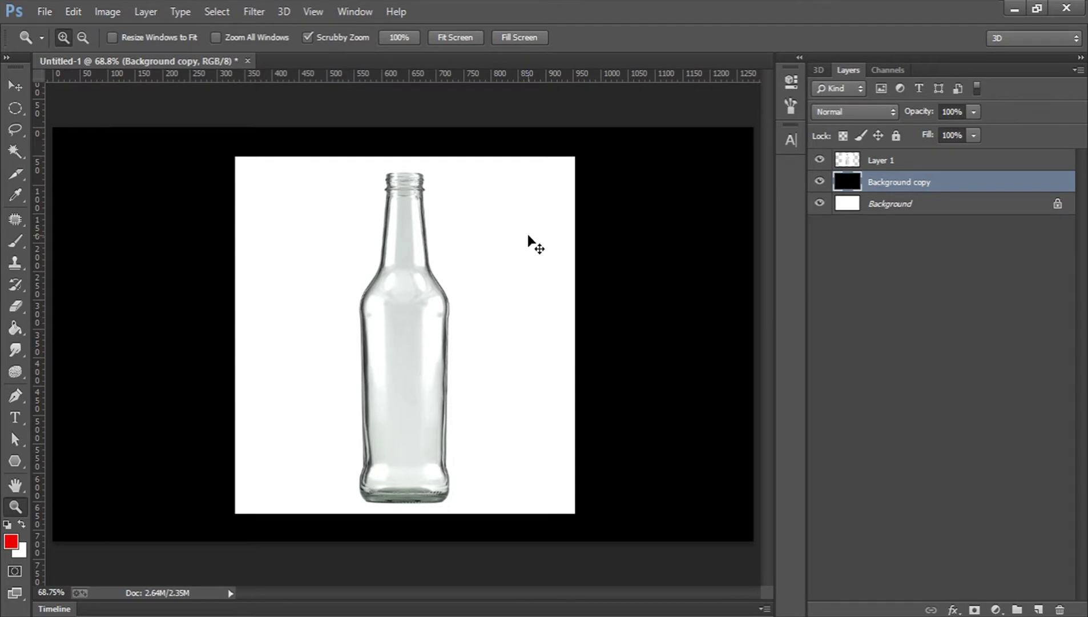
Select the bottle on Layer 1 with the Quick Selection tool and add a layer mask from the selection.
left_click(892, 162)
left_click_drag(19, 150, 132, 151)
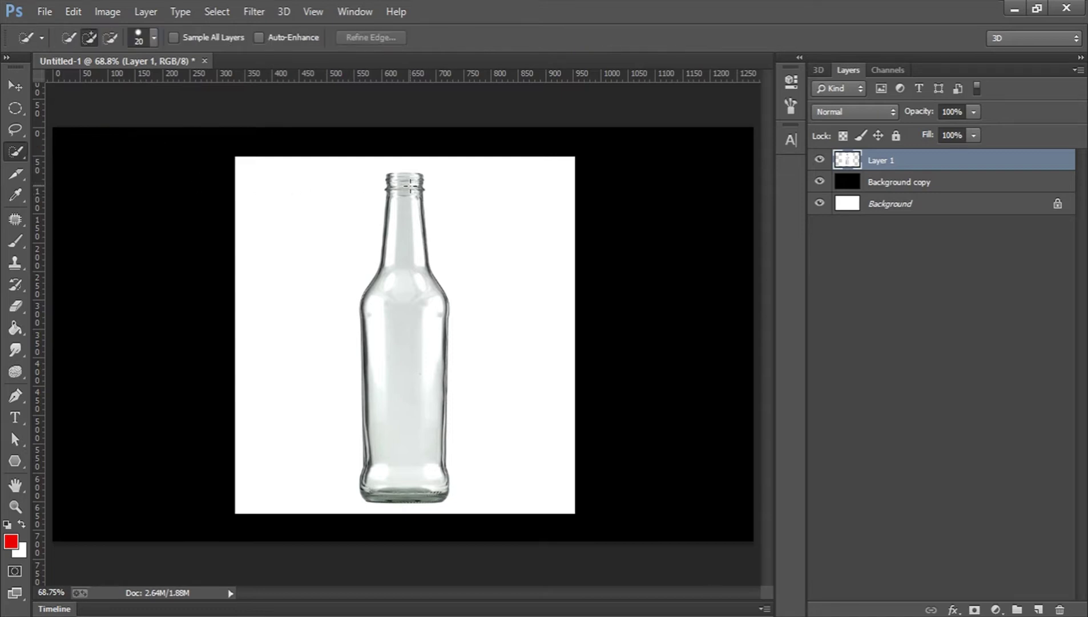
mouse_move(399, 352)
left_mouse_down()
mouse_move(393, 457)
mouse_move(405, 263)
mouse_move(401, 277)
left_mouse_up()
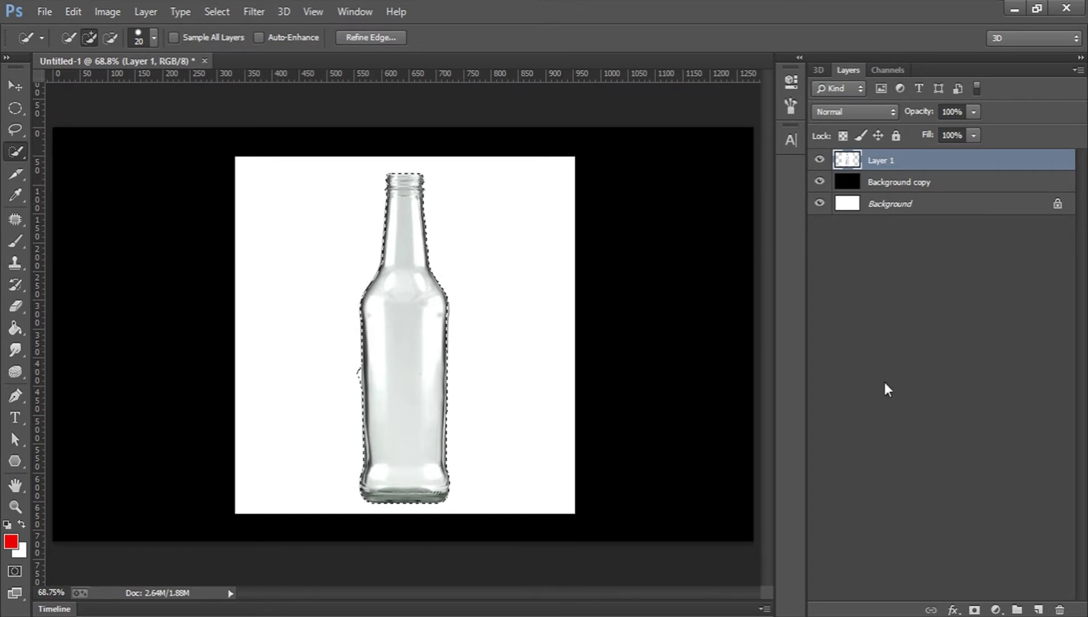
left_click(975, 610)
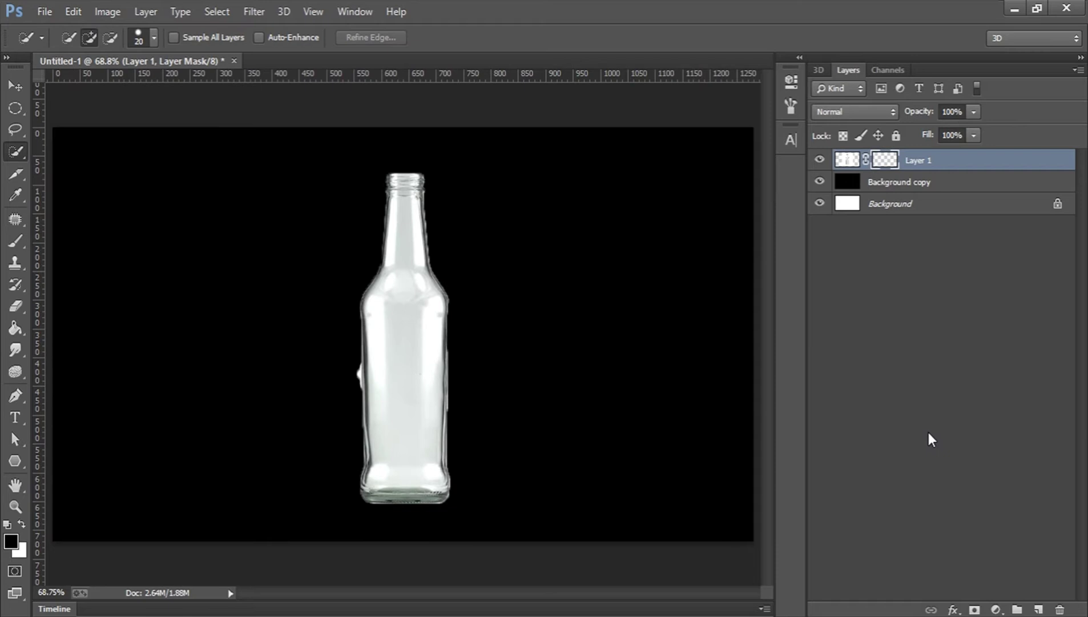
Delete the black Background copy layer and move the masked bottle on Layer 1 about 50 px up.
left_click(878, 276)
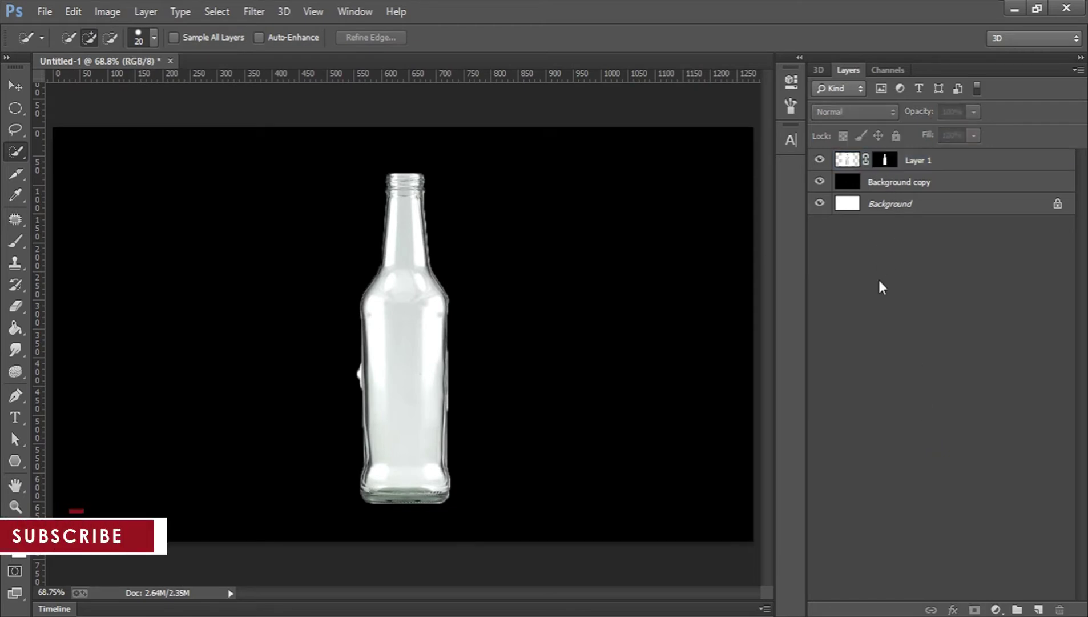
left_click(899, 186)
key("Delete")
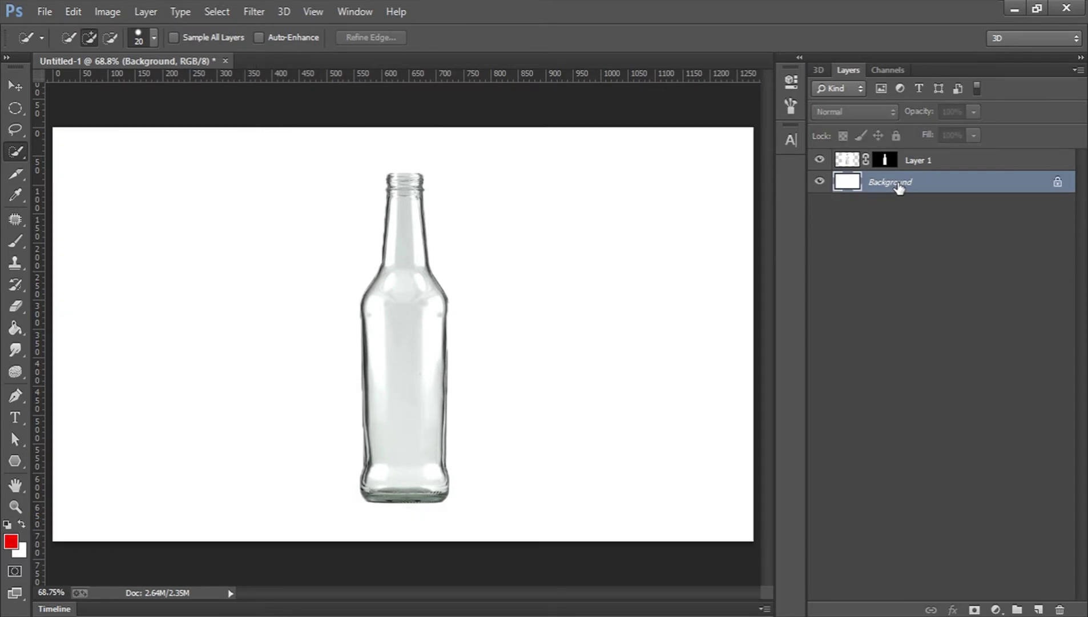
key("v")
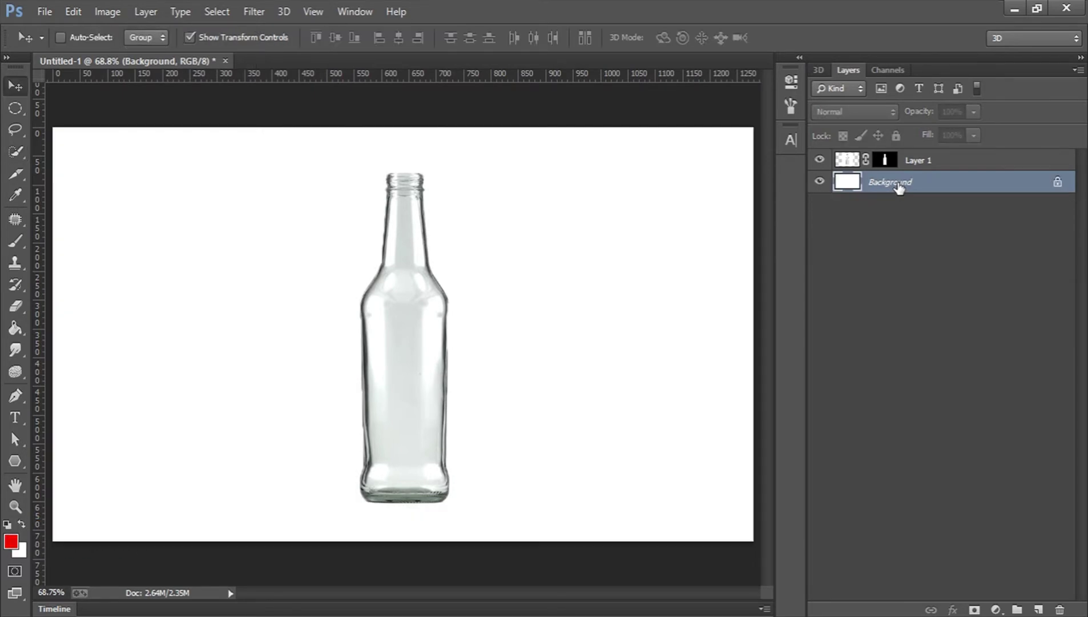
left_click(949, 165)
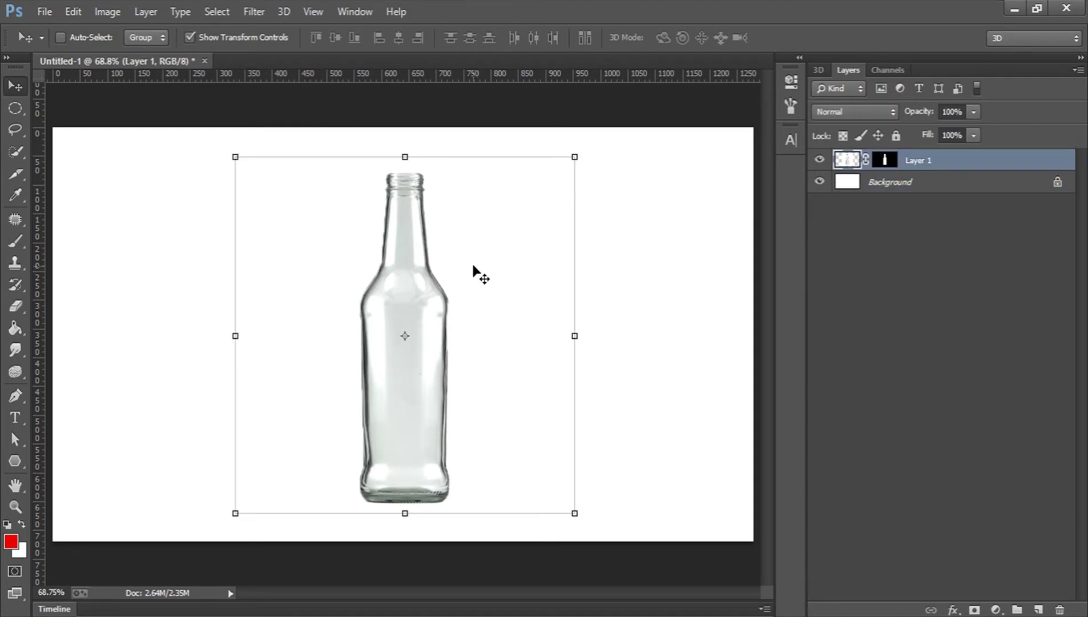
left_click(474, 246)
left_click_drag(451, 299, 457, 260)
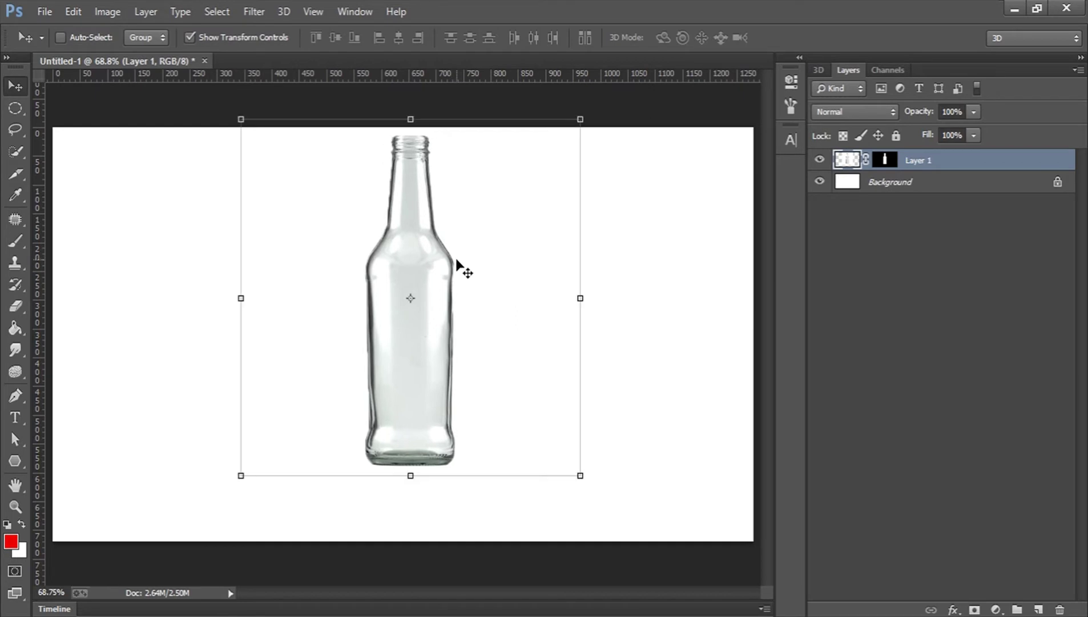
Apply the layer mask on Layer 1 permanently to the bottle.
left_click(885, 162)
right_click(886, 162)
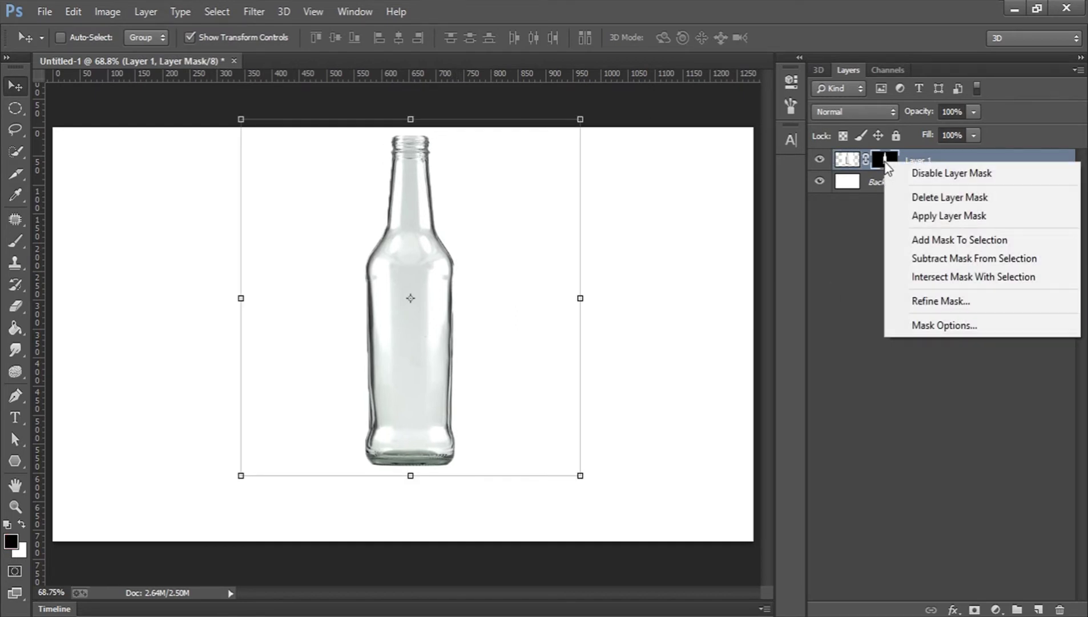
left_click(925, 215)
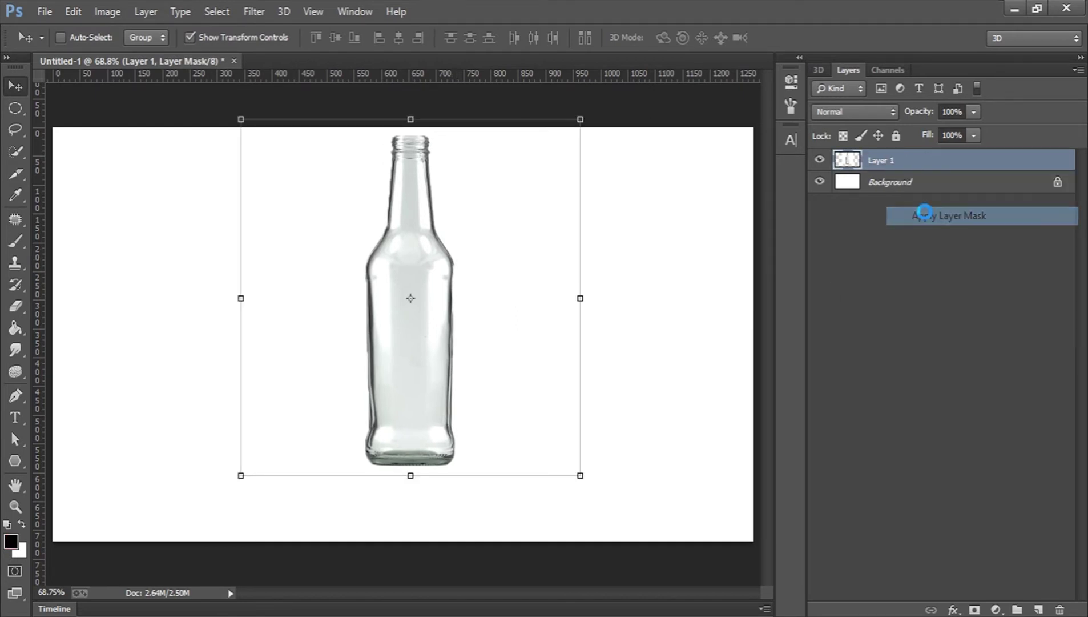
Hide the Background to check the cutout, move the bottle to about X 646, Y 320 px, and show the Background again.
left_click(821, 182)
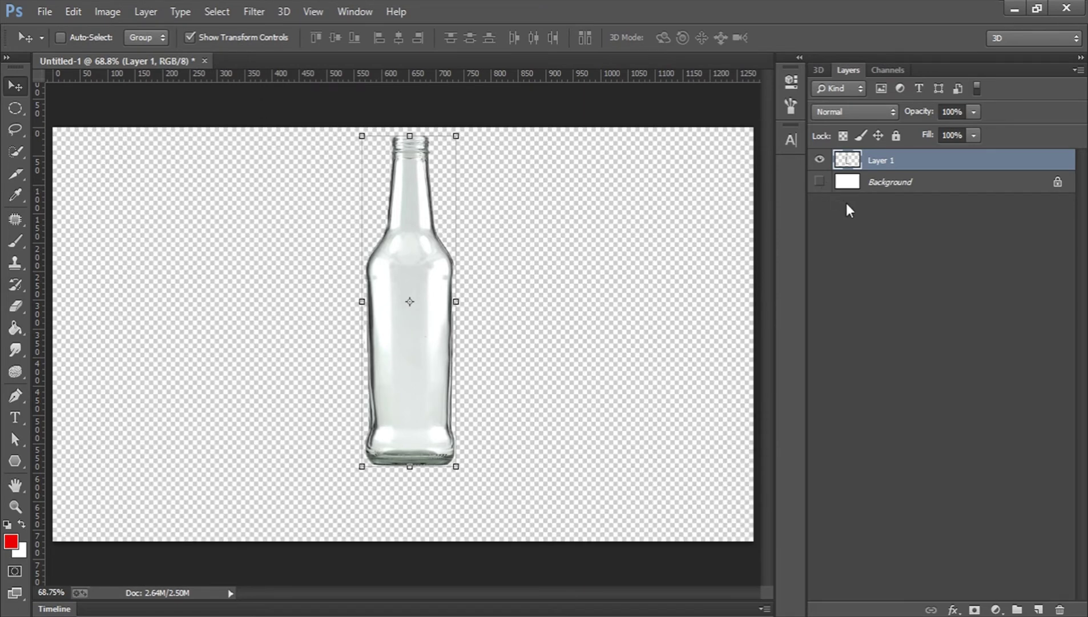
left_click_drag(444, 228, 414, 235)
left_click(820, 182)
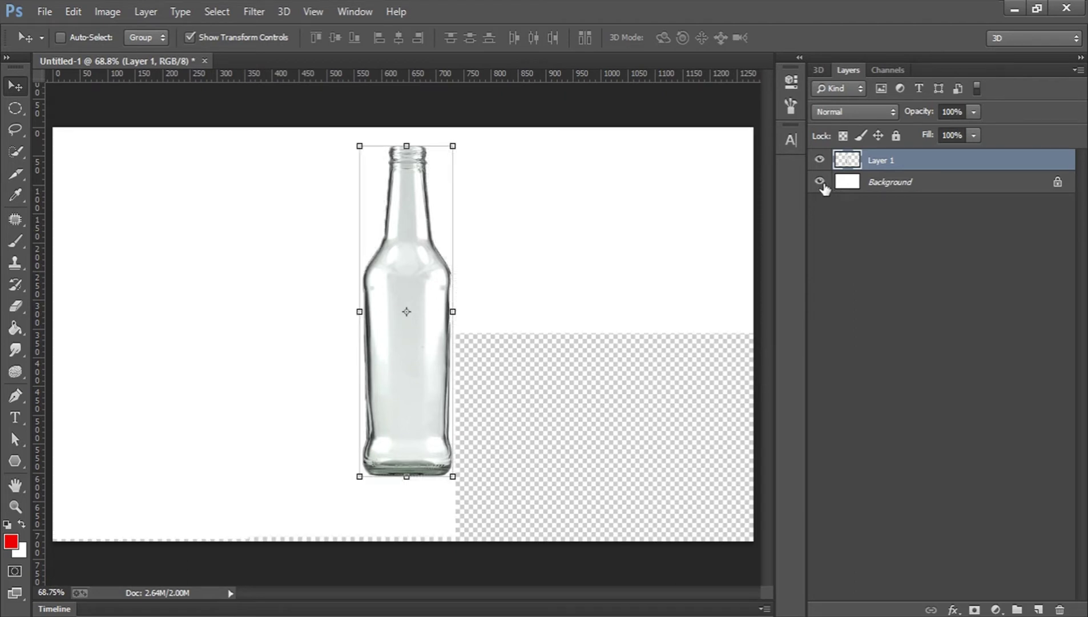
left_click(889, 187)
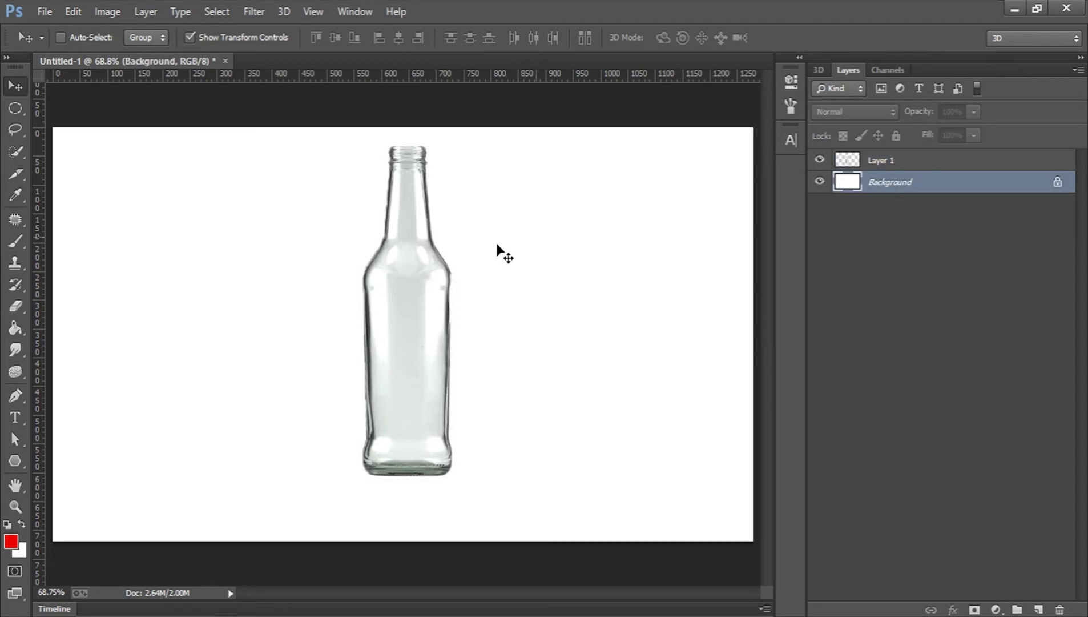
Scale the bottle on Layer 1 down to about 65% with its upper end kept in place.
left_click(886, 163)
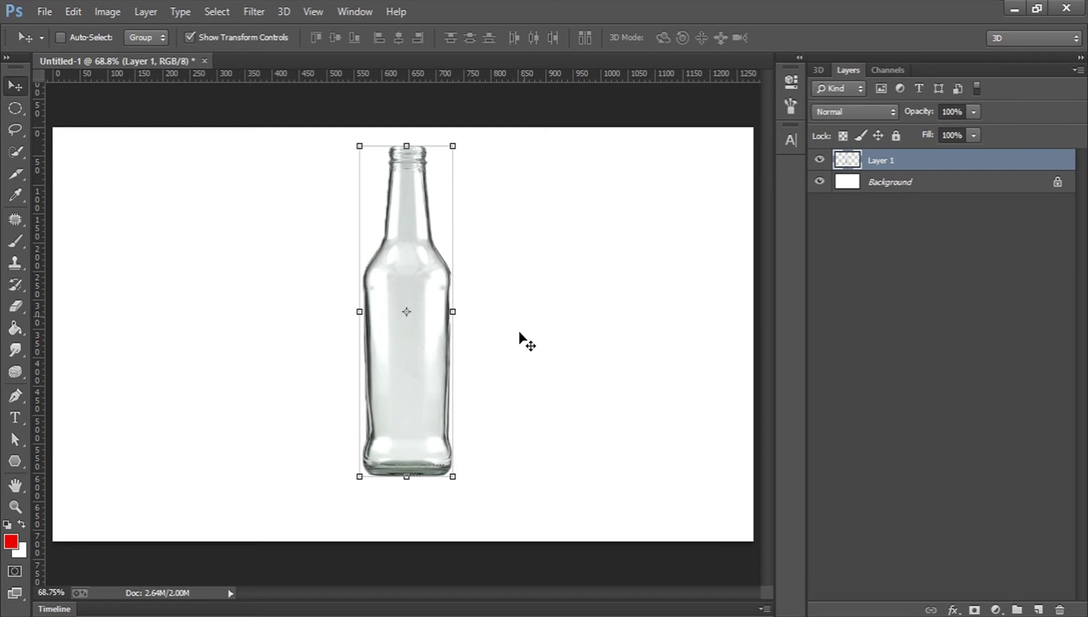
key("ctrl+t")
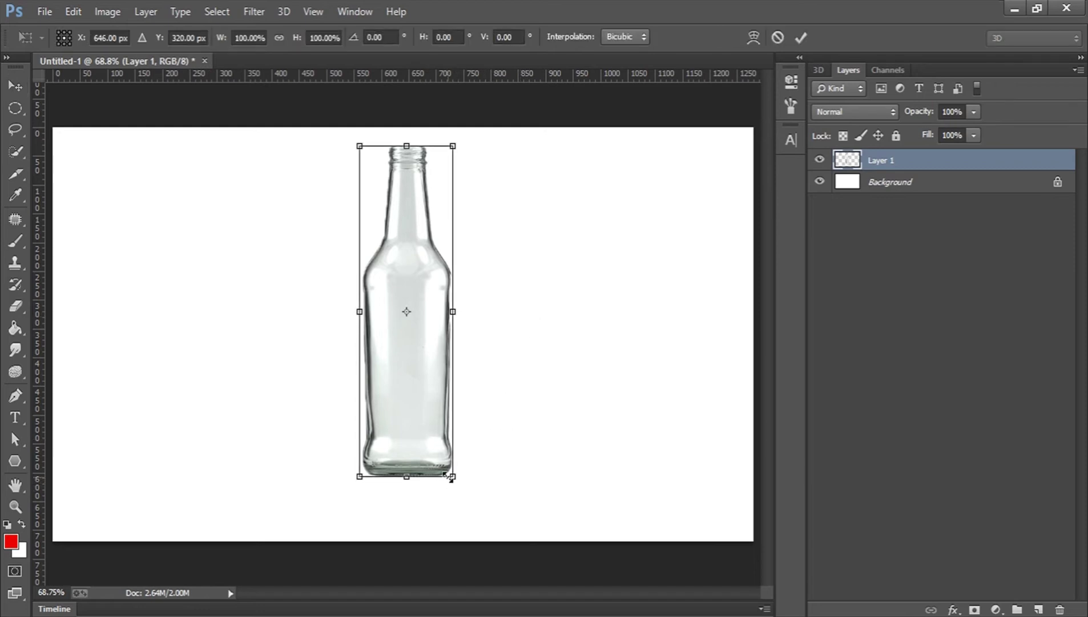
left_click_drag(449, 476, 403, 361)
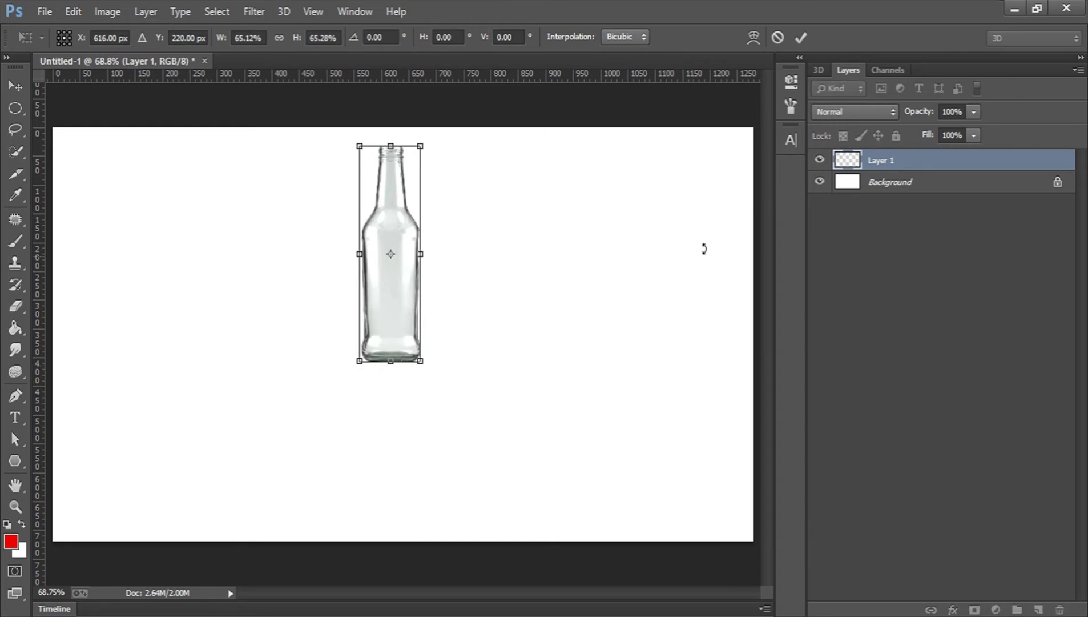
left_click(801, 38)
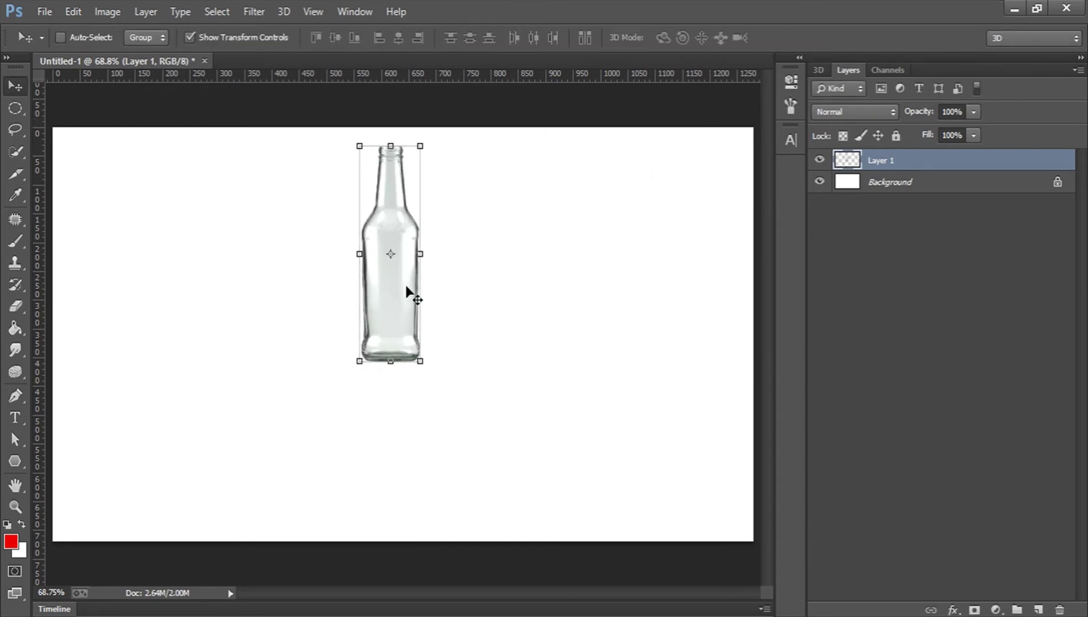
Move the bottle about 42 px to the right and 13 px down, and load its outline as a selection.
left_click_drag(415, 287, 435, 288)
key("ctrl+z")
key("ctrl+z")
left_click(847, 160, "ctrl")
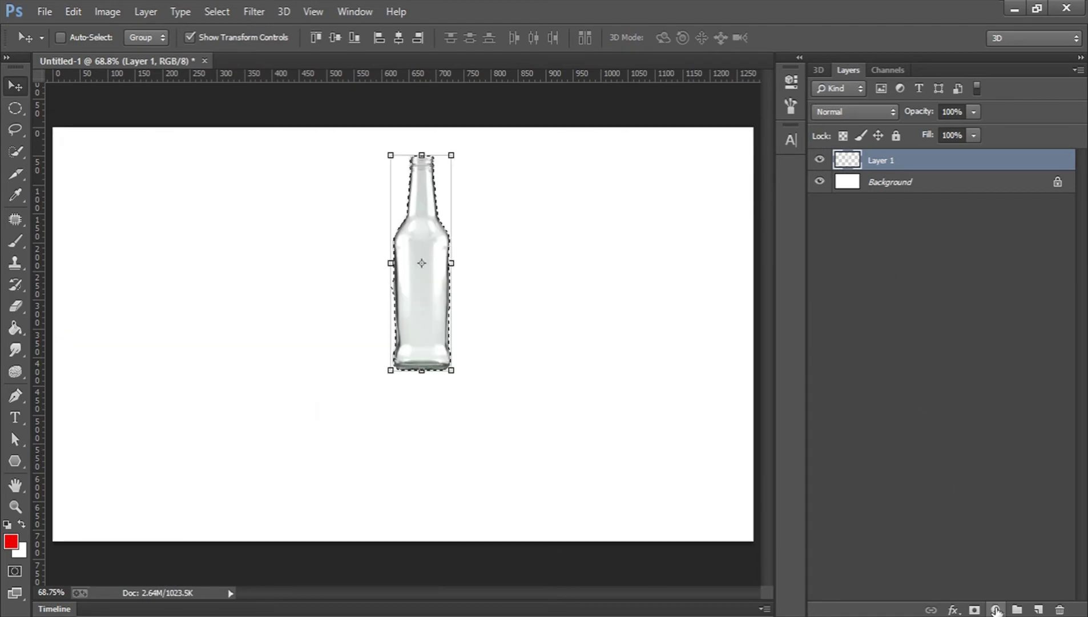
Add a Hue/Saturation adjustment layer over the bottle selection and set its Lightness to -100.
left_click(996, 609)
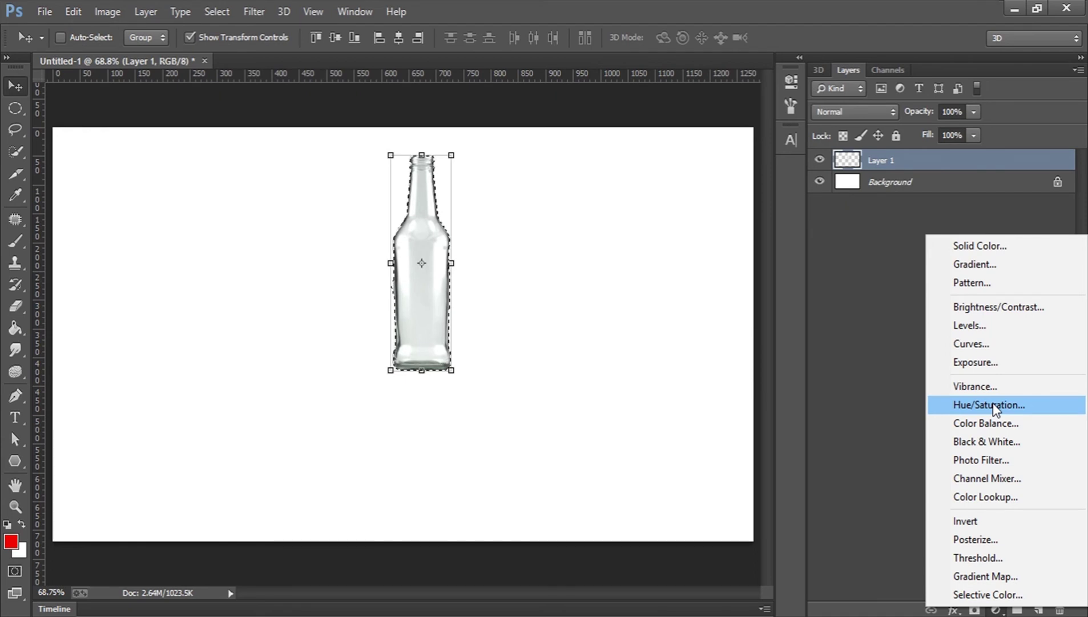
left_click(993, 405)
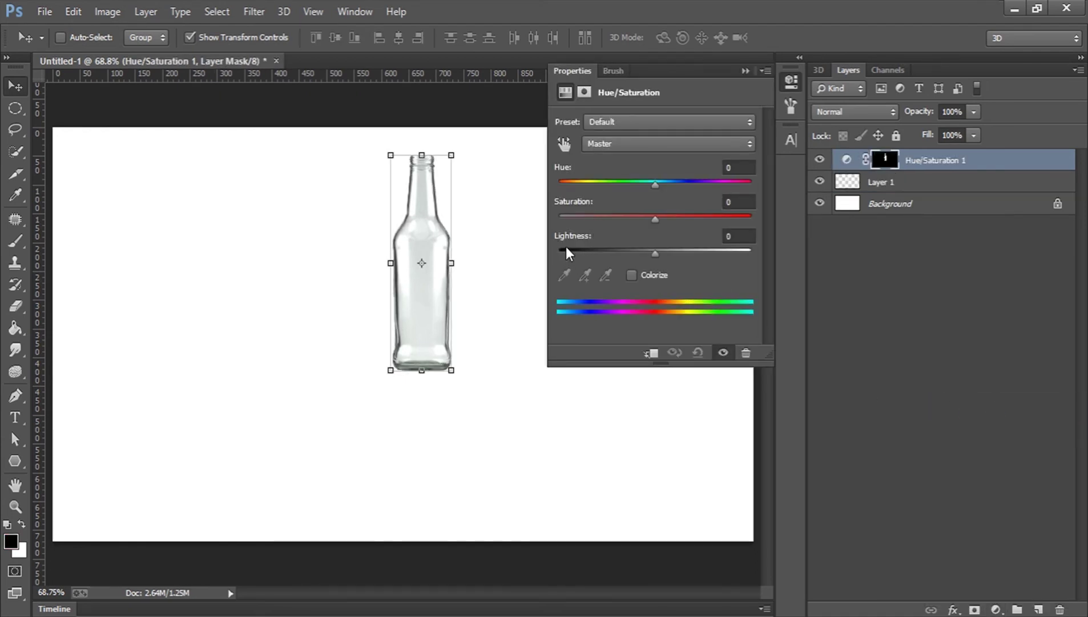
left_click_drag(566, 251, 529, 251)
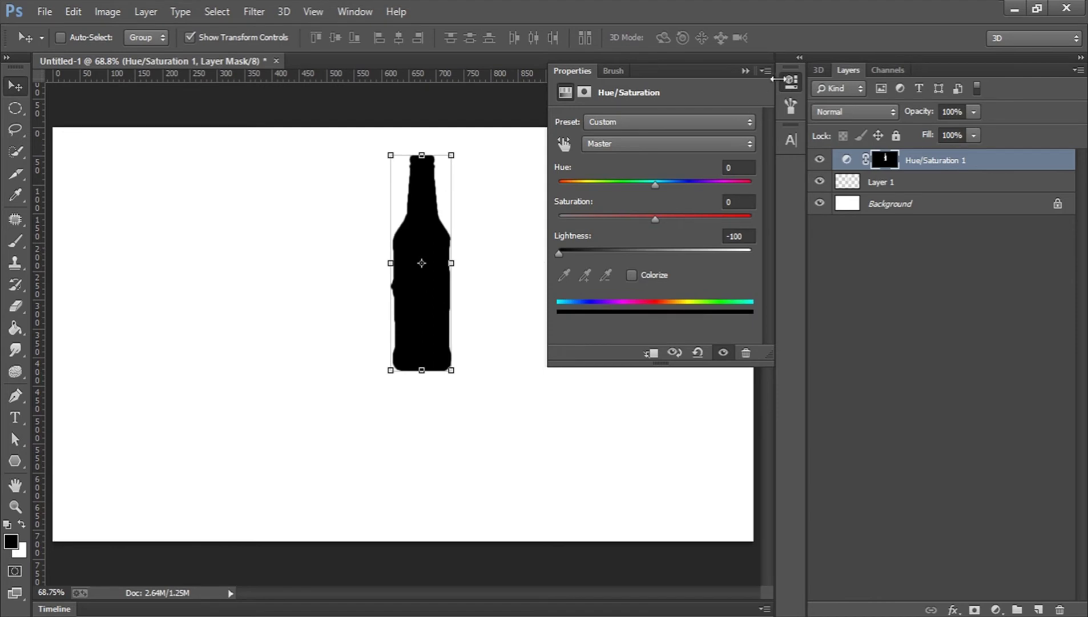
left_click(790, 80)
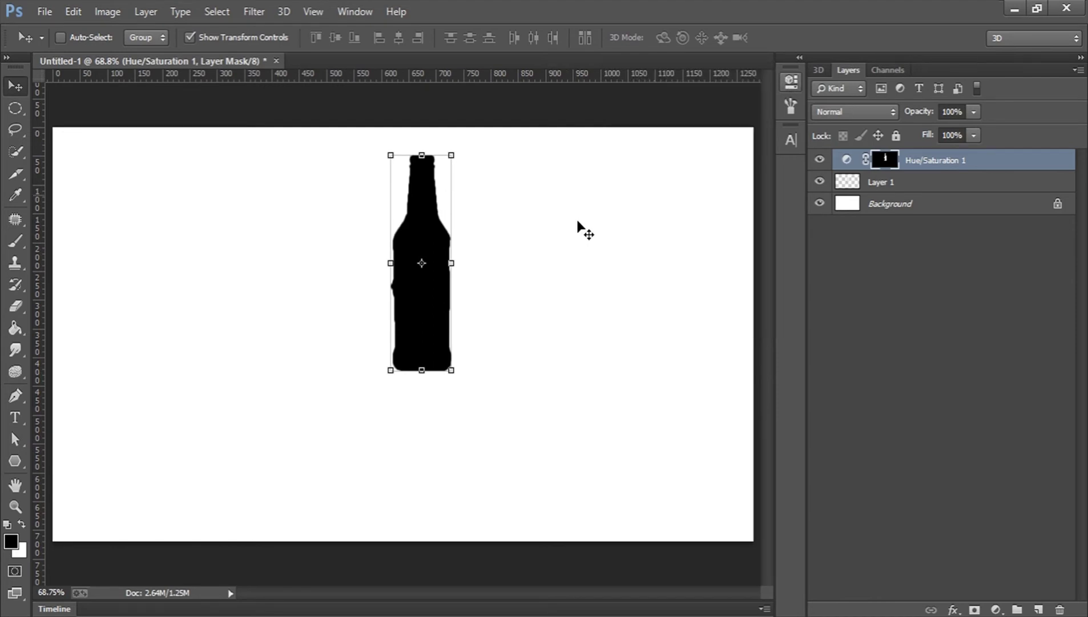
Flip the black bottle silhouette vertically and move it straight down, leaving a small gap beneath the bottle's base.
left_click(419, 153)
right_click(433, 288)
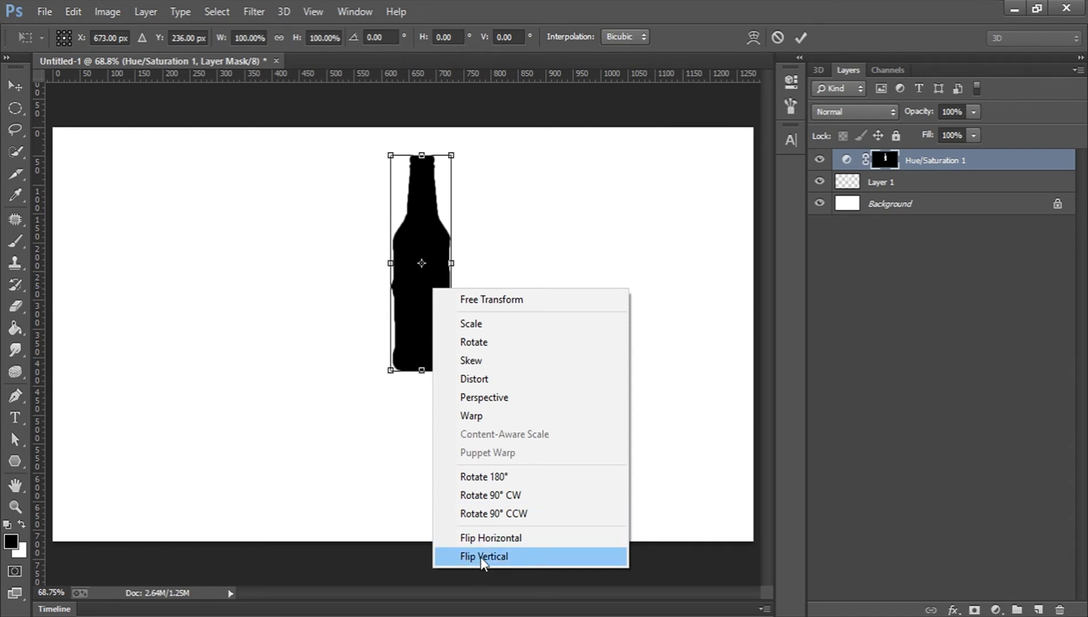
left_click(500, 550)
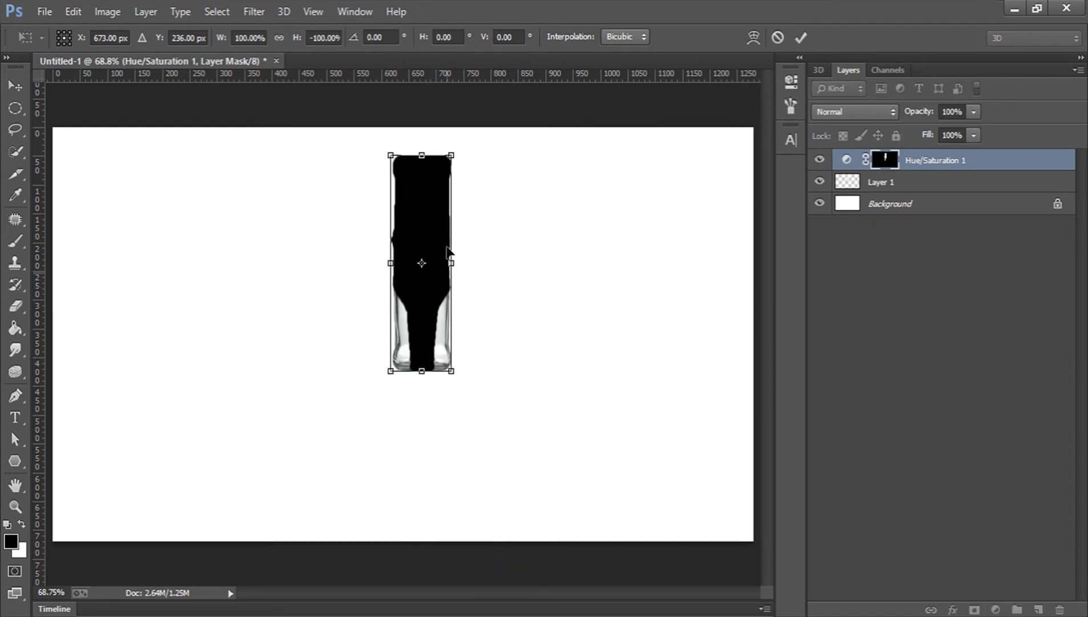
left_click_drag(432, 253, 433, 414)
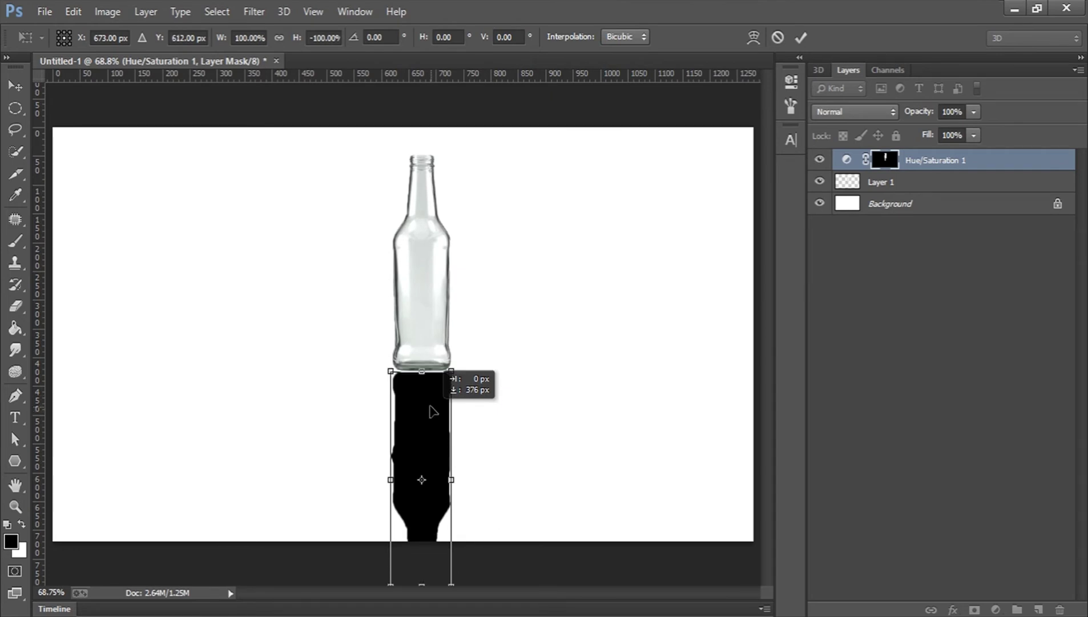
left_click_drag(429, 410, 430, 426)
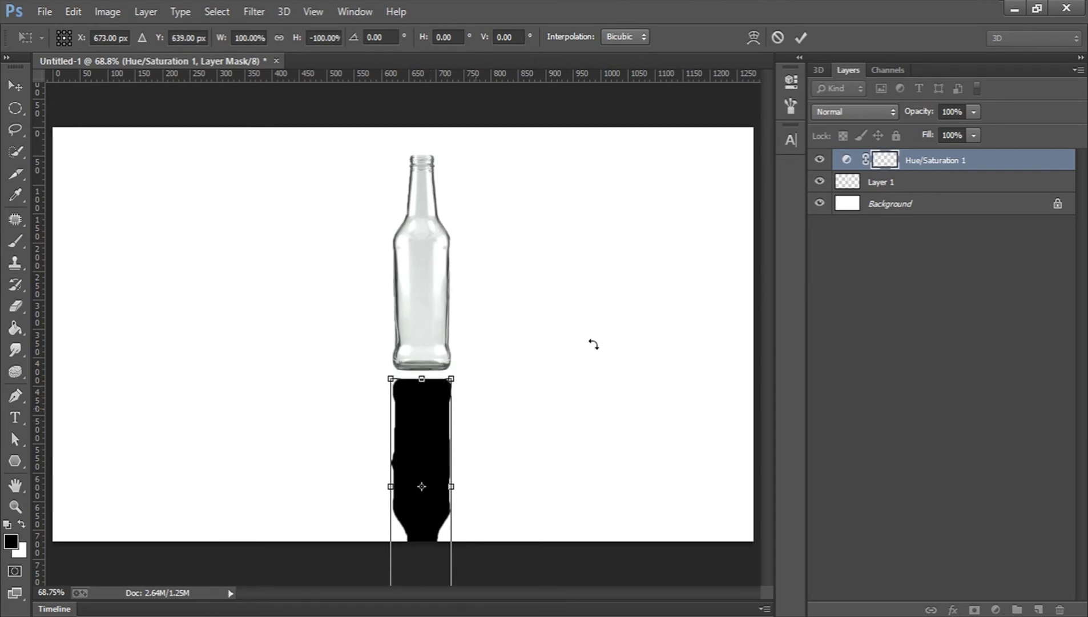
left_click(799, 37)
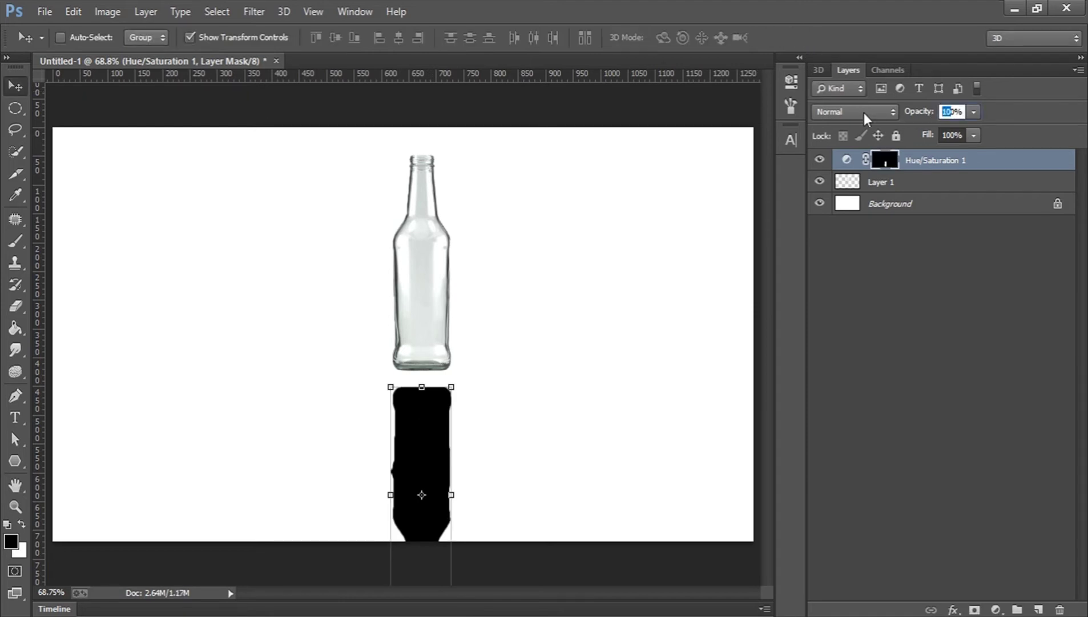
Set the Hue/Saturation 1 layer's opacity to 20% and nudge the shadow up close to the bottle's base.
type("20")
key("Return")
left_click(850, 354)
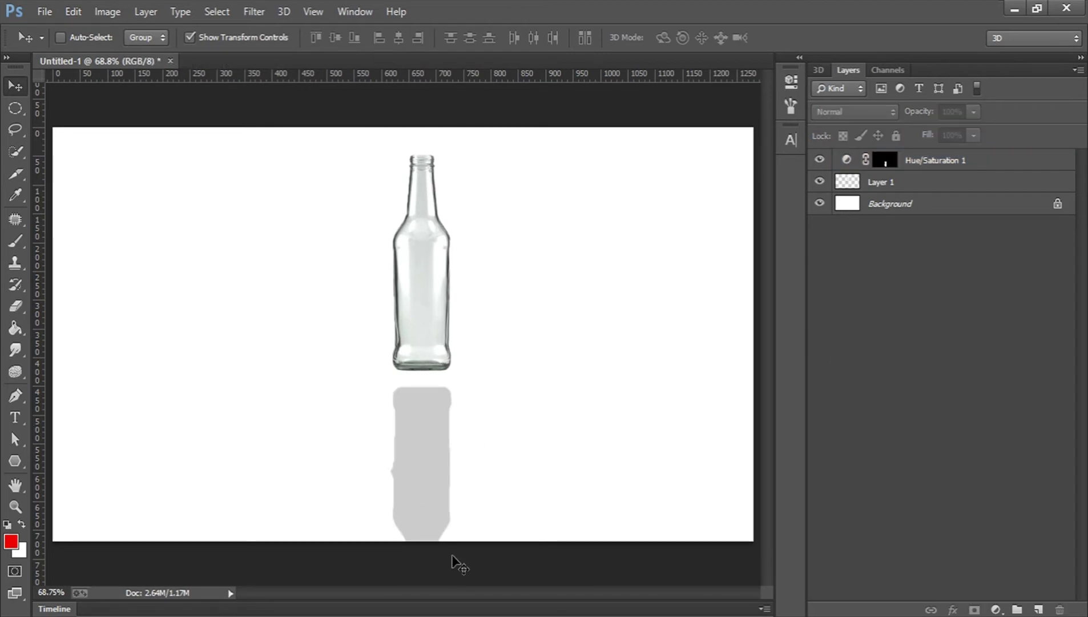
left_click(926, 169)
key("shift+Up")
key("shift+Up")
key("shift+Up")
key("shift+Up")
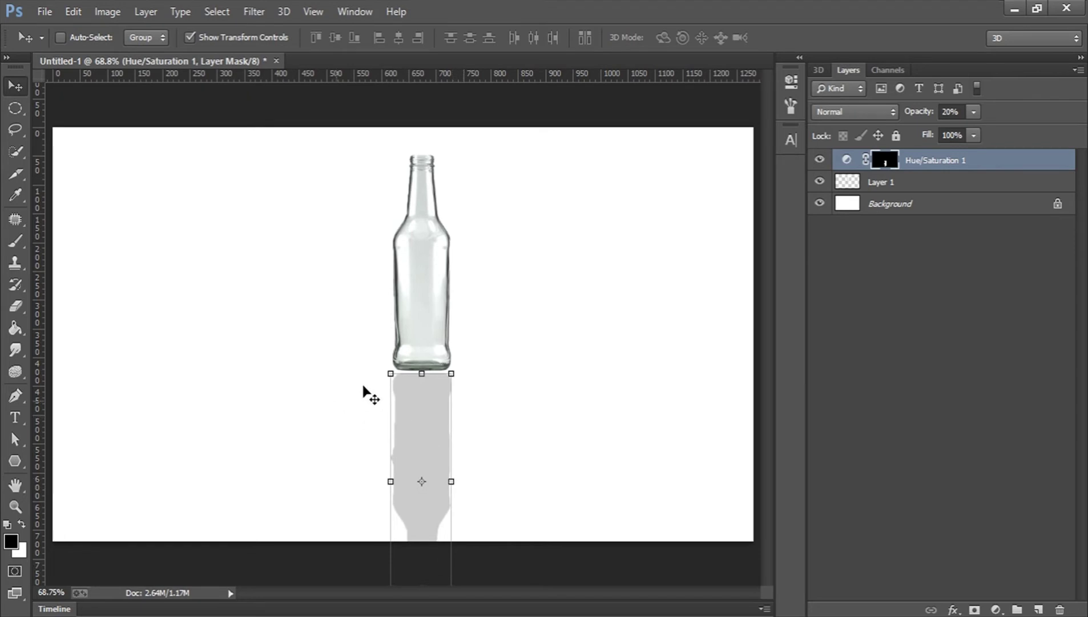
Scale the bottle and its shadow together to about 83% and move them up to about X 642, Y 337 px.
left_click(894, 190, "shift")
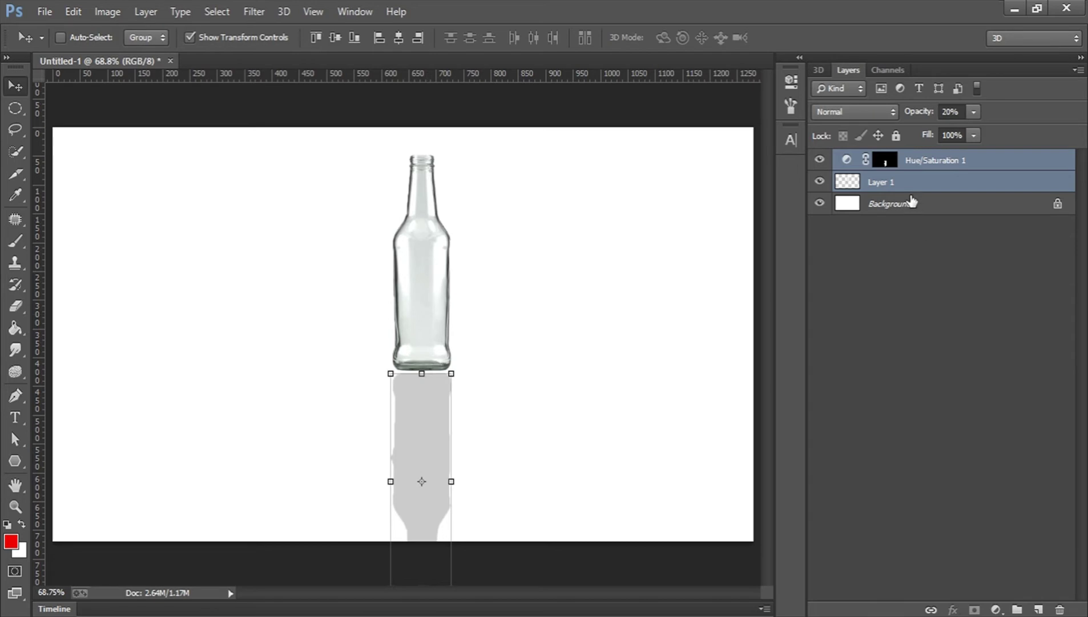
mouse_move(432, 291)
left_mouse_down()
mouse_move(432, 229)
mouse_move(433, 286)
left_mouse_up()
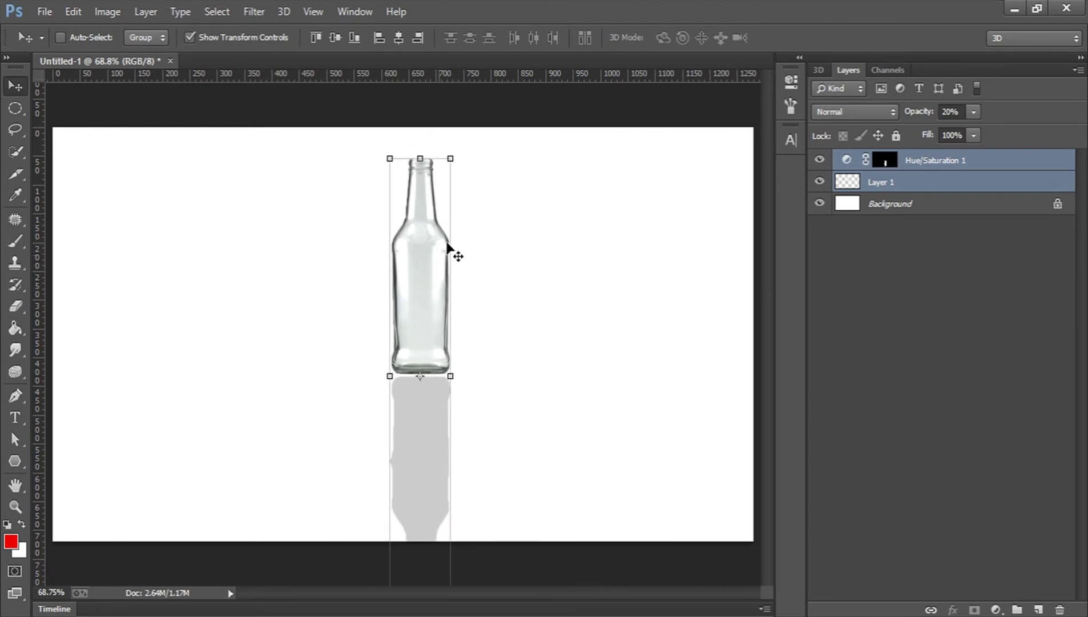
left_click_drag(455, 156, 445, 227)
left_click_drag(430, 313, 422, 218)
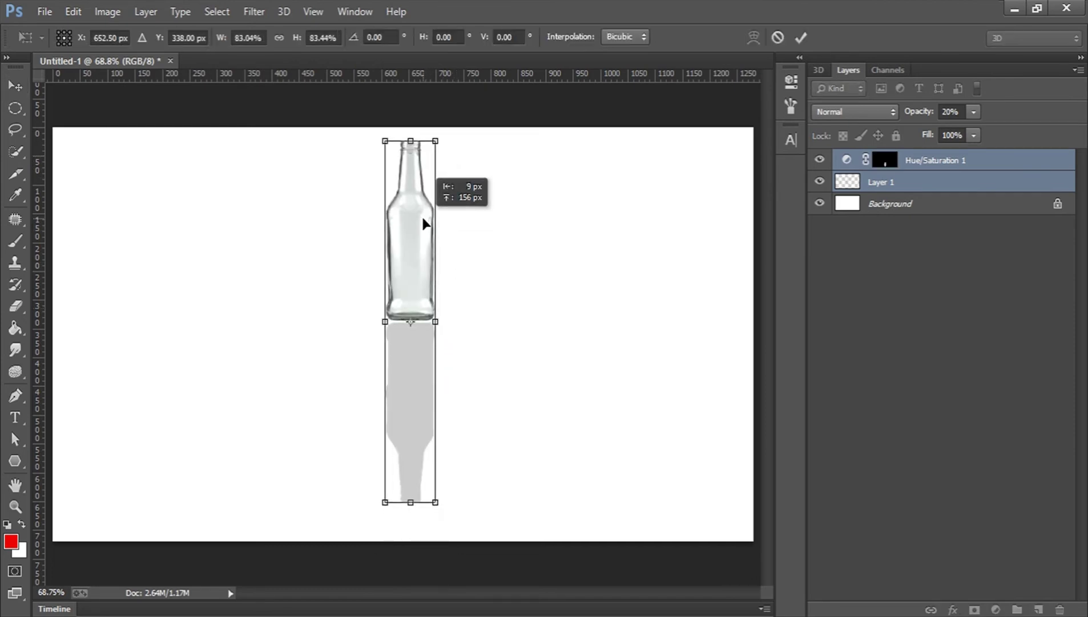
left_click(801, 37)
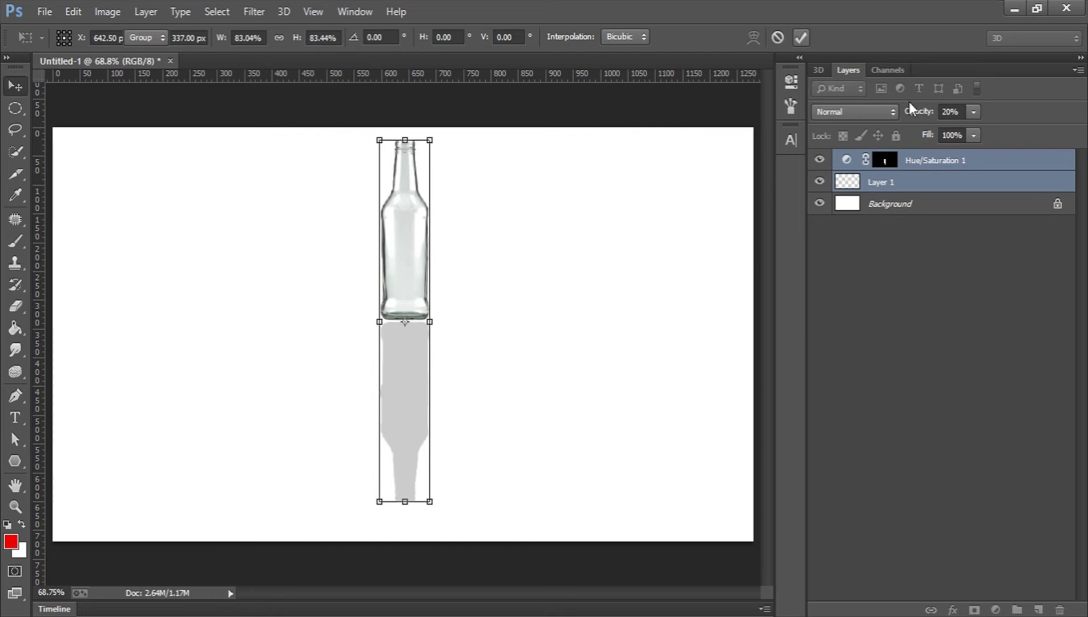
Distort the shadow on Hue/Saturation 1 by pulling both lower corners outward and down so it widens away from the bottle.
left_click(927, 160)
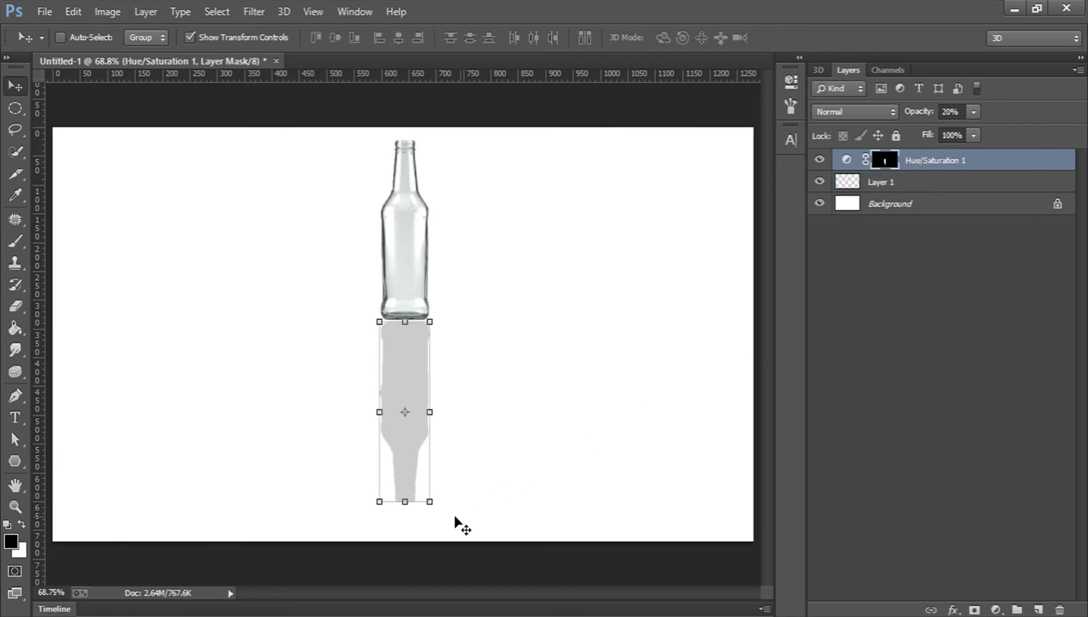
left_click_drag(432, 506, 470, 531)
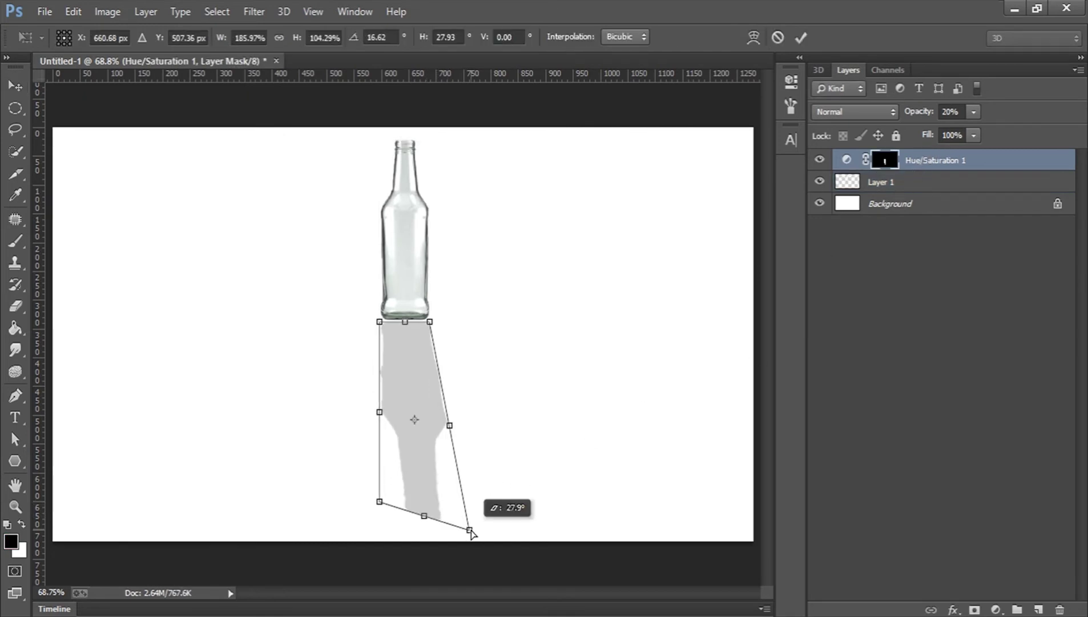
left_click_drag(378, 503, 333, 530)
left_click_drag(780, 59, 800, 33)
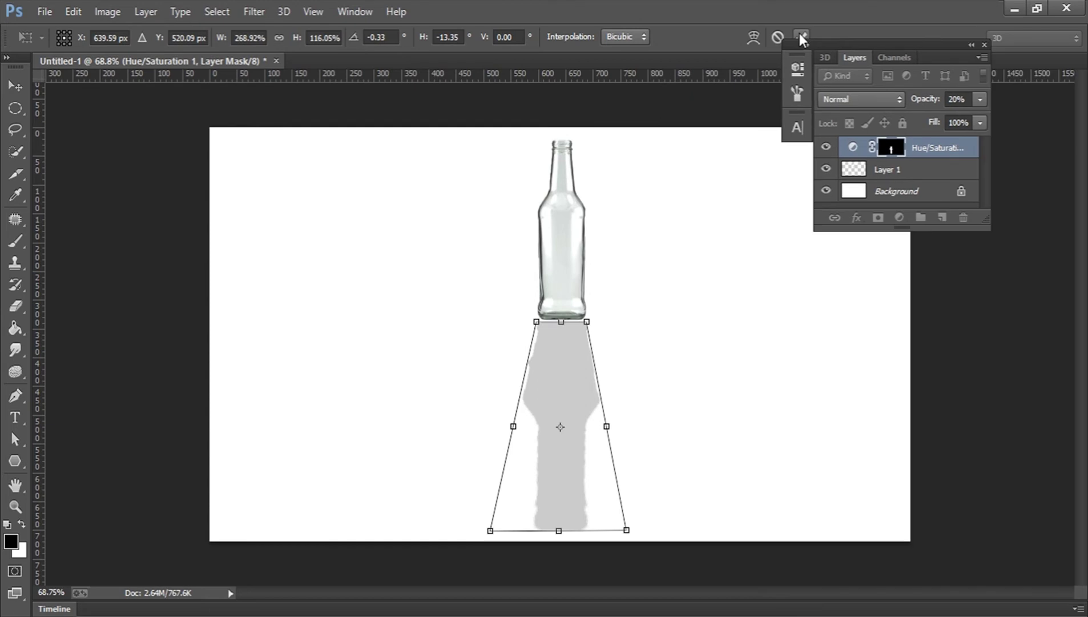
left_click(800, 34)
Dock the floating Layers panel group again and adjust its width so the full layer names fit.
left_click_drag(923, 42, 1085, 160)
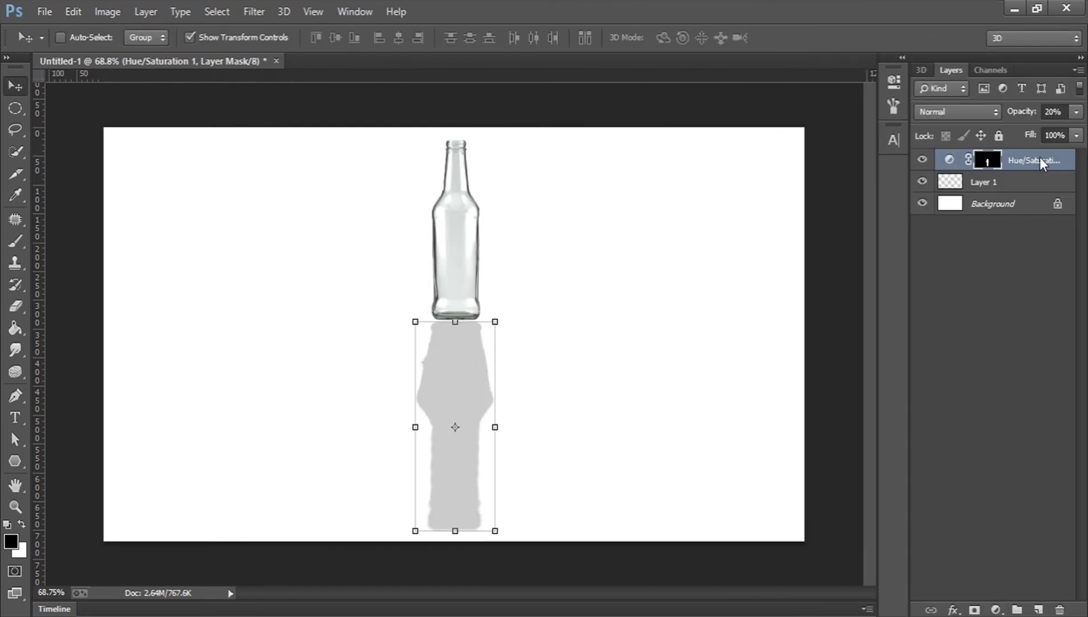
left_click(959, 270)
left_click_drag(908, 226, 768, 223)
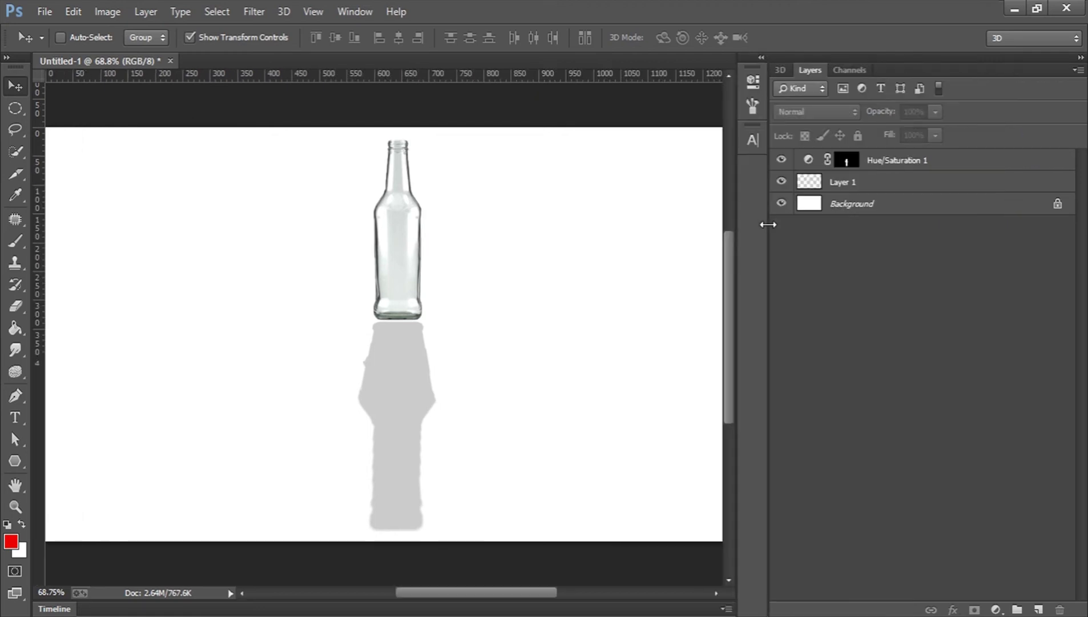
left_click_drag(834, 222, 834, 223)
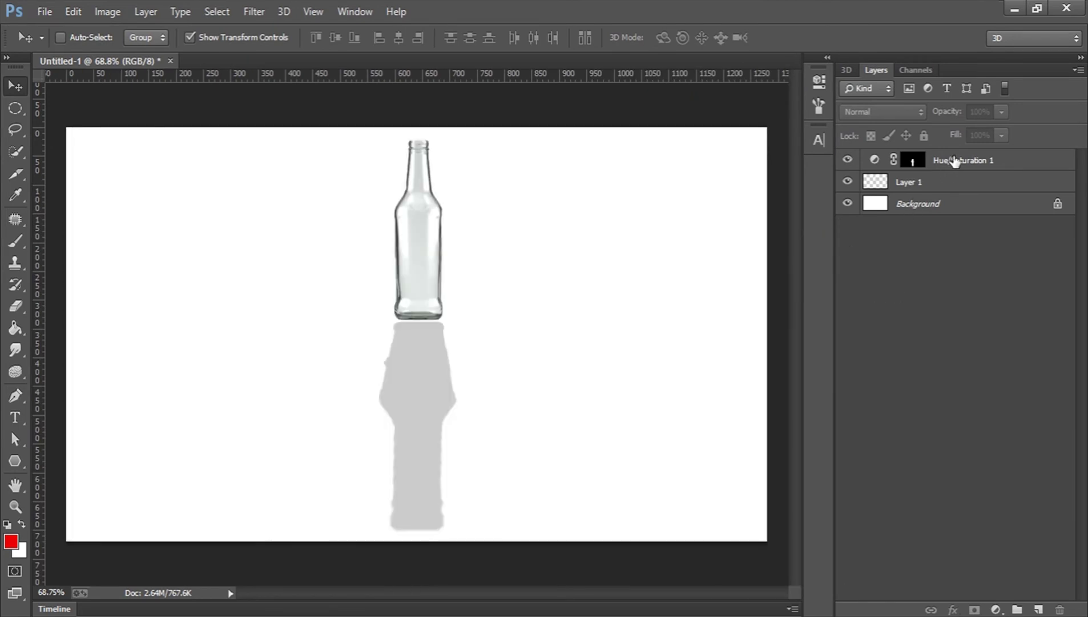
Delete the Hue/Saturation 1 adjustment layer with its distorted shadow and leave no layer selected.
left_click(948, 163)
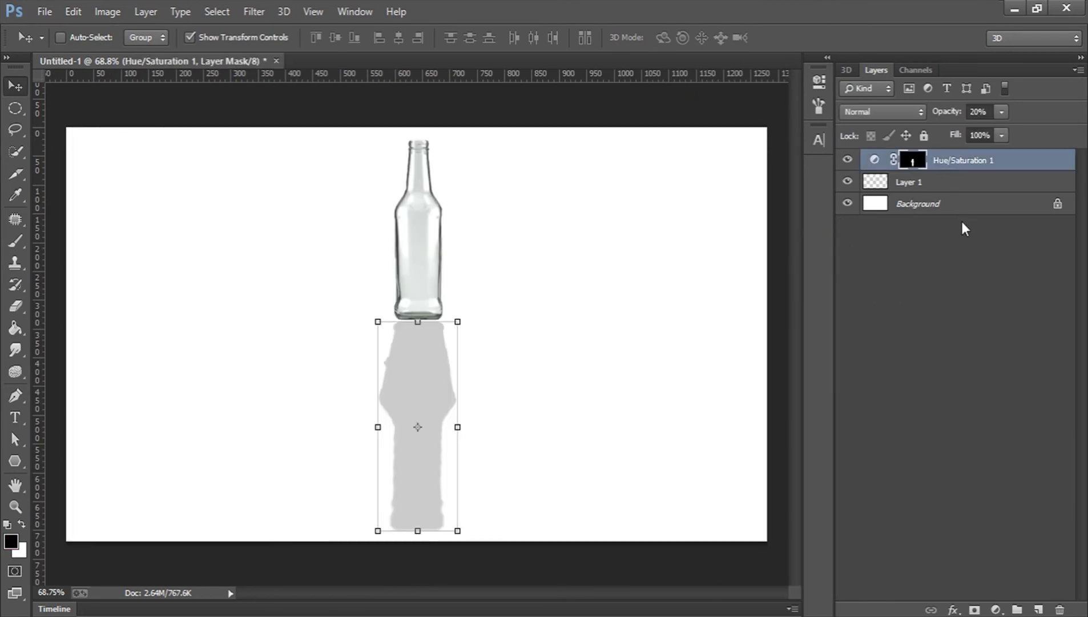
left_click(1060, 610)
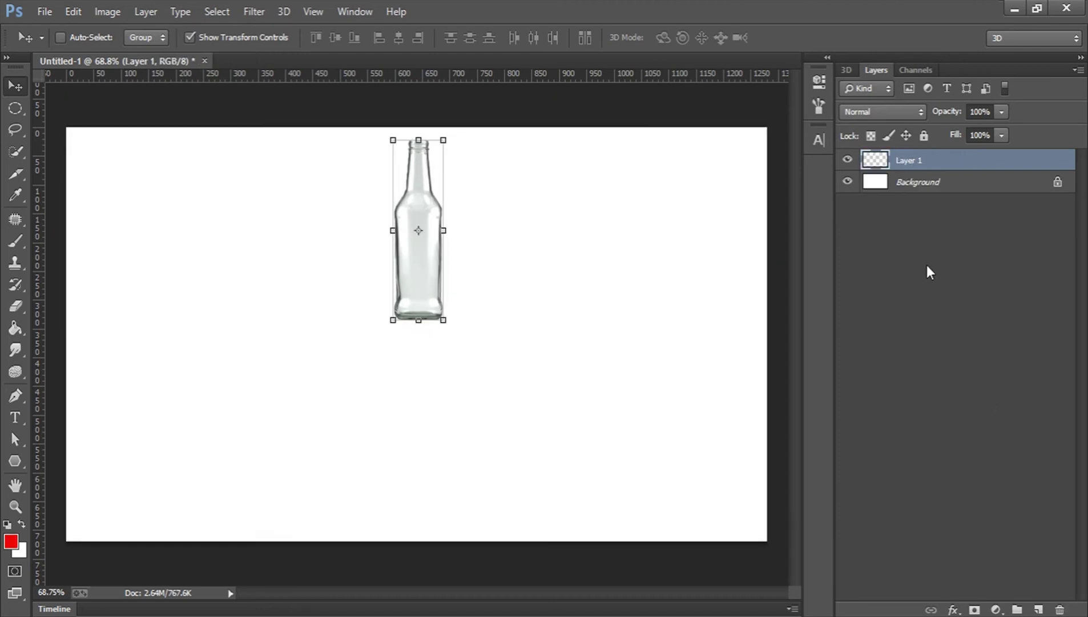
left_click(926, 265)
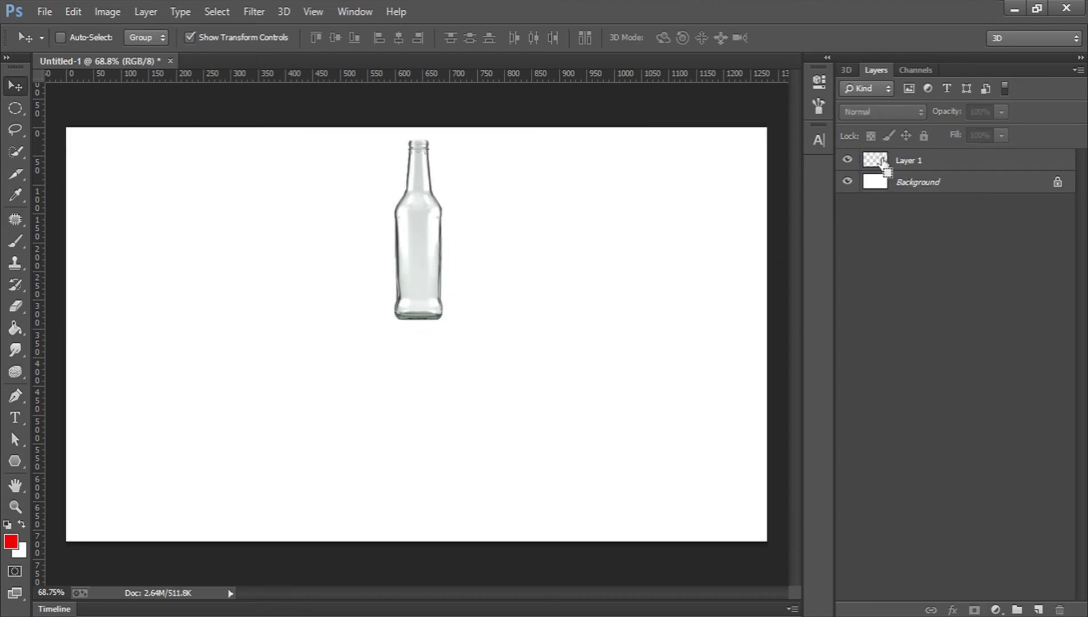
Load the bottle's outline from Layer 1 as a selection and create a new layer above it.
left_click(879, 162, "ctrl")
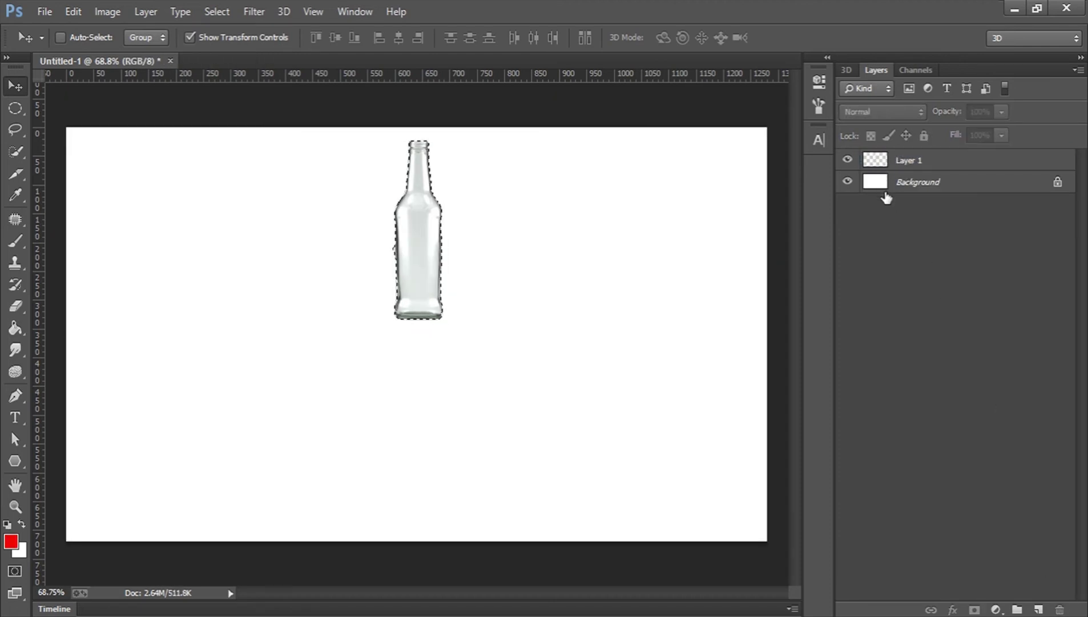
left_click(1039, 609)
key("ctrl+BackSpace")
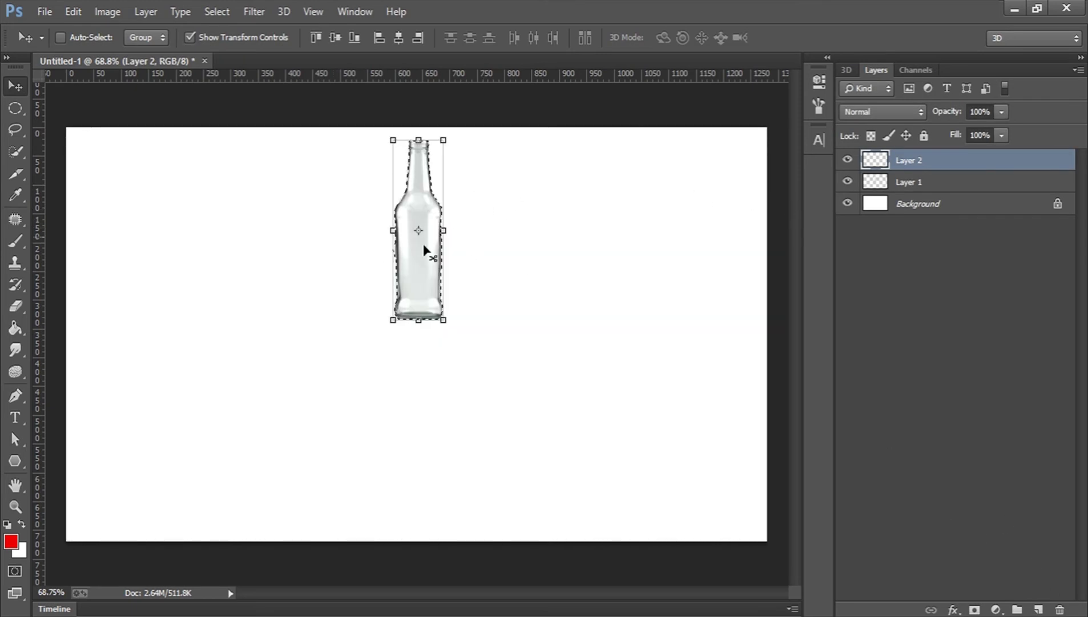
Fill the bottle-shaped selection on Layer 2 with black (000000) using the Paint Bucket, and deselect.
left_click(12, 329)
left_click(82, 342)
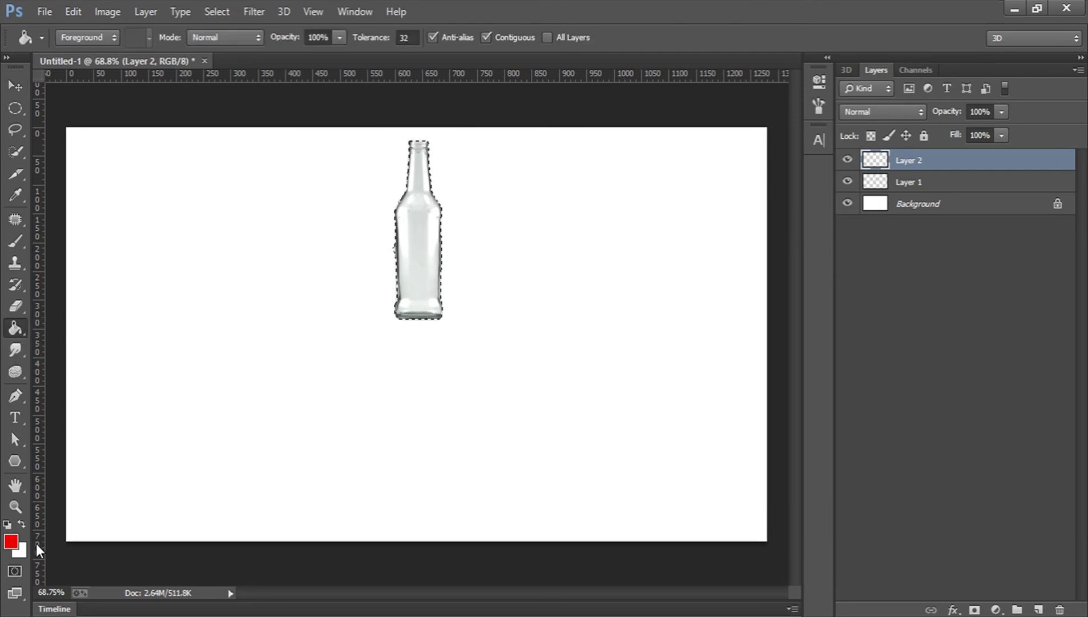
left_click(11, 541)
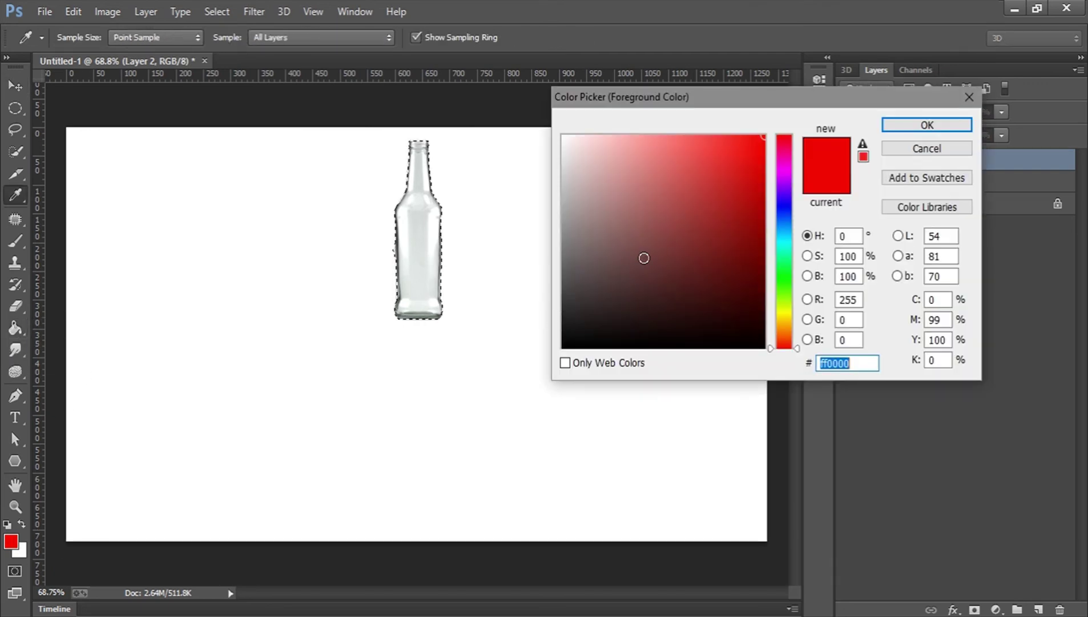
type("000000")
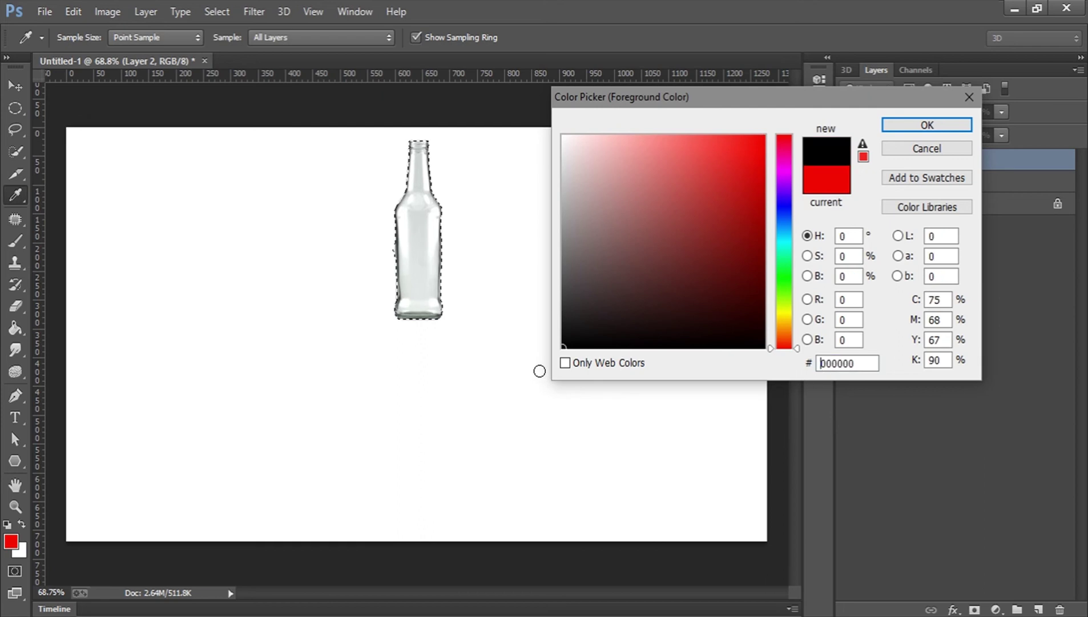
left_click(903, 126)
left_click(423, 228)
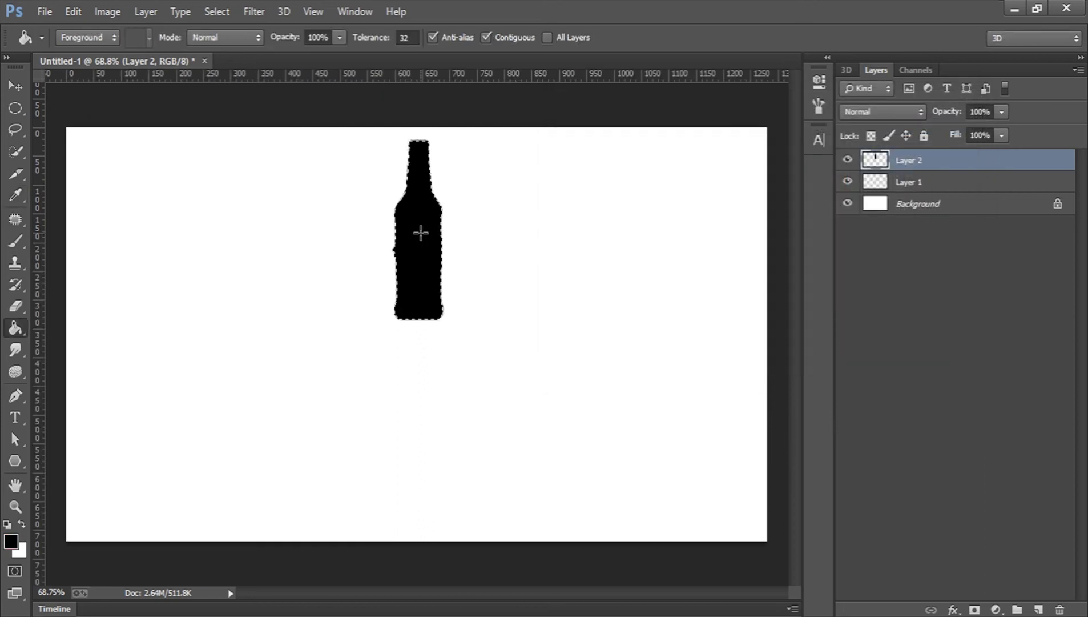
key("ctrl+d")
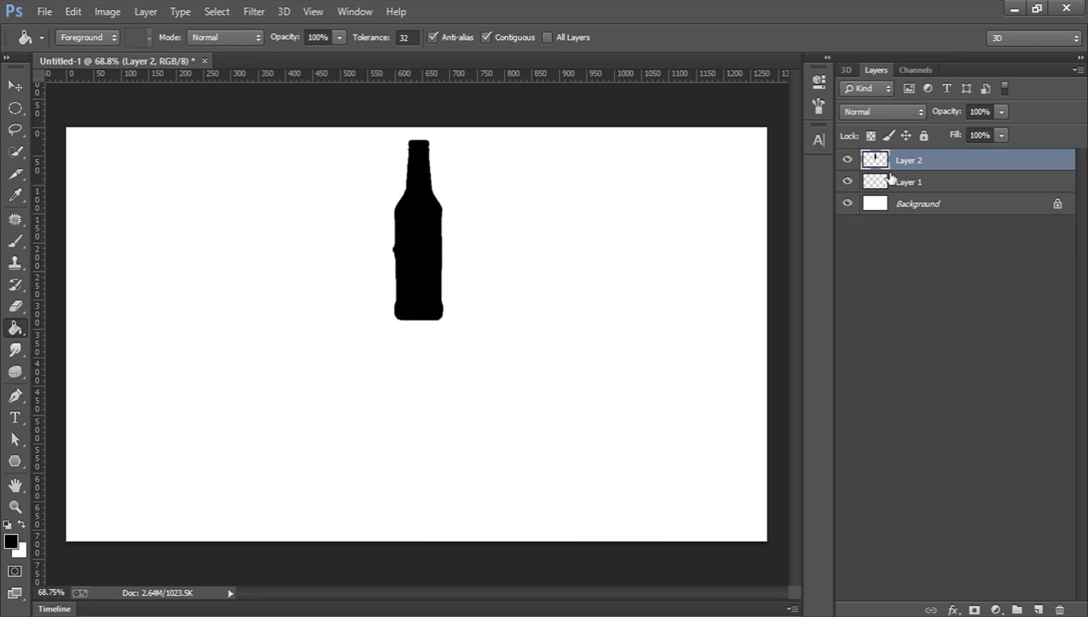
Flip the black bottle silhouette on Layer 2 vertically and place it directly beneath the glass bottle, base to base.
key("v")
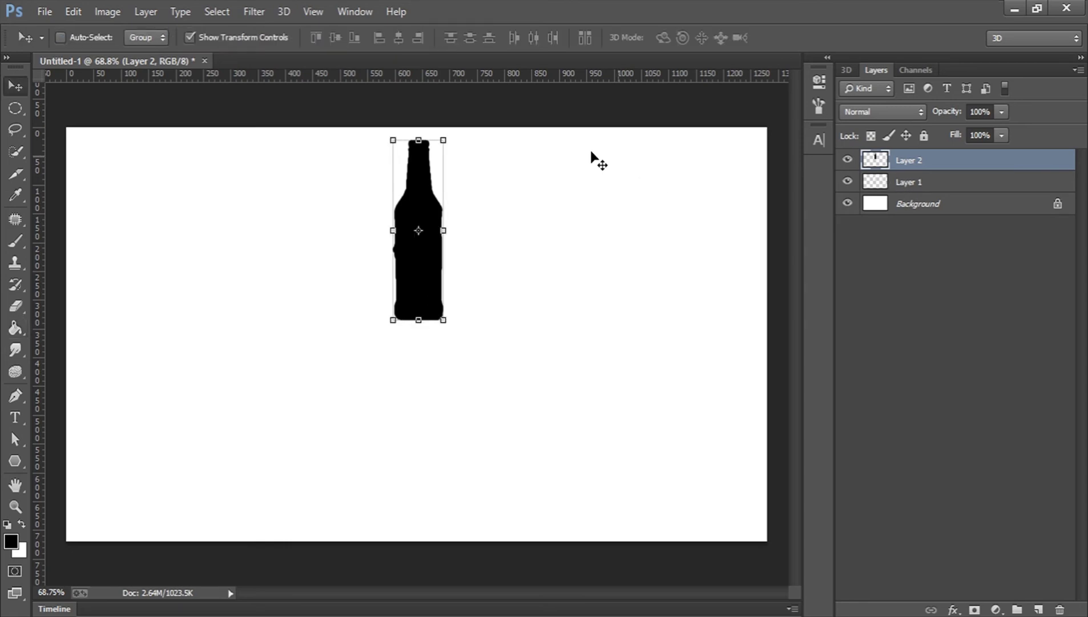
left_click(410, 139)
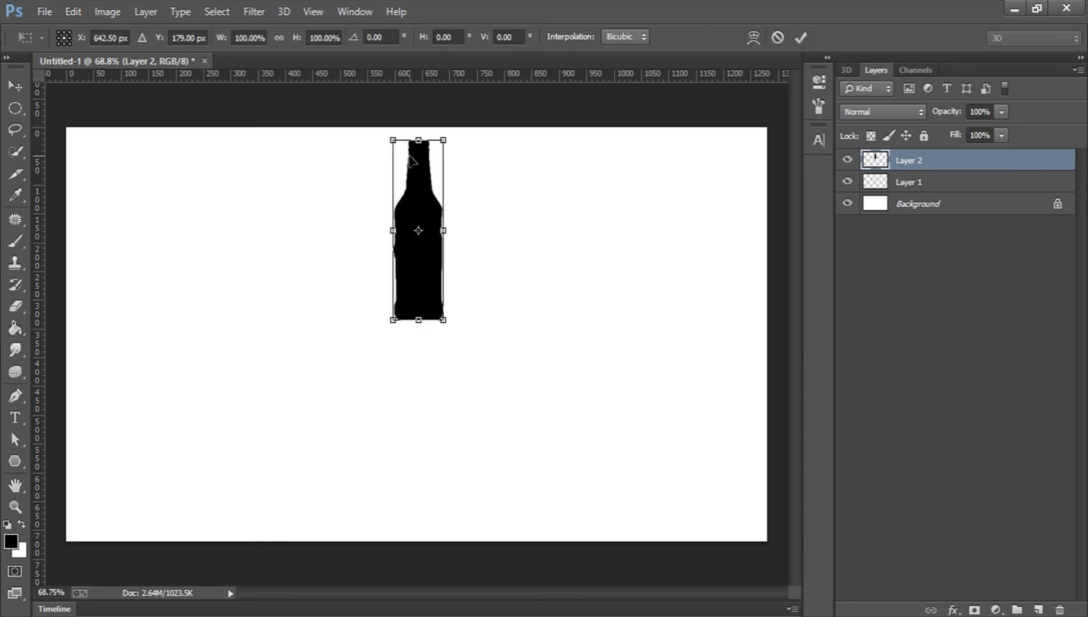
right_click(411, 159)
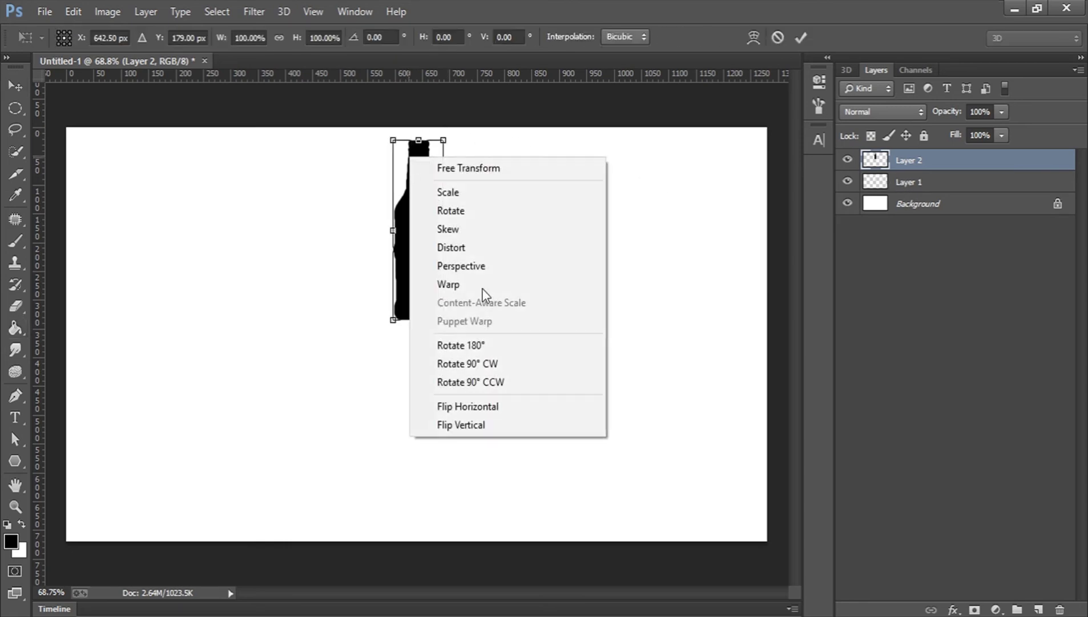
left_click(476, 424)
left_click_drag(429, 190, 430, 370)
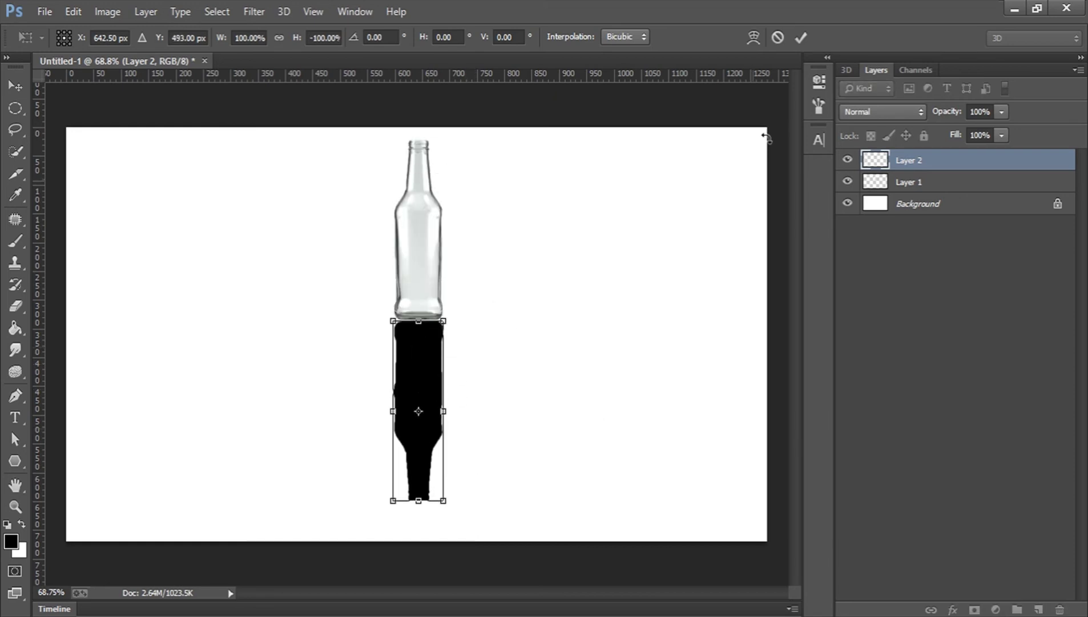
left_click(801, 38)
Set Layer 2's opacity to 20% and leave no layer selected.
double_click(979, 111)
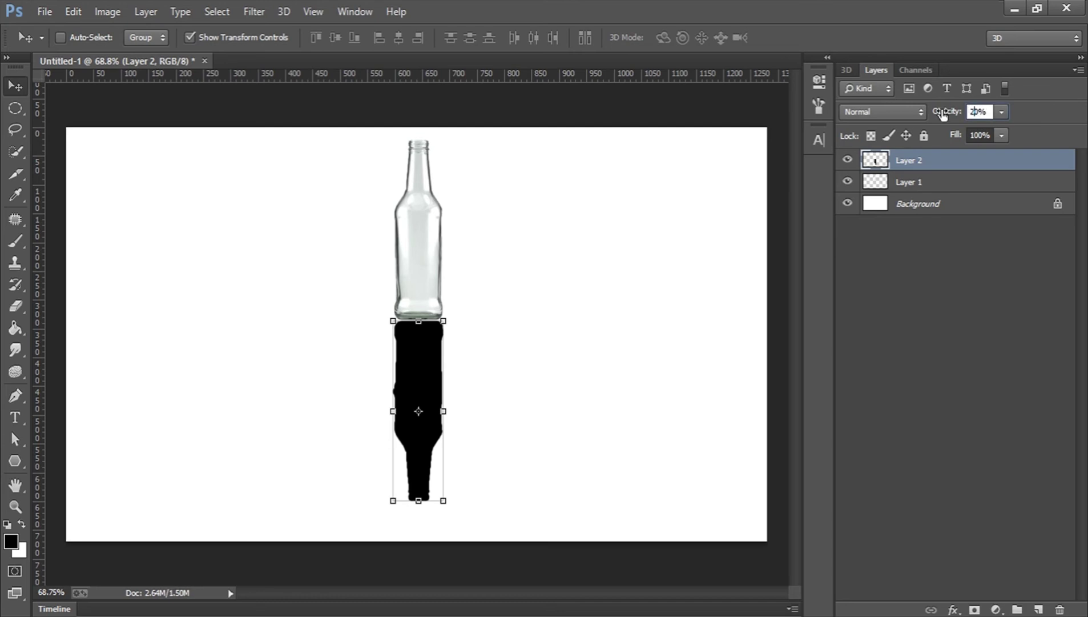
type("20")
key("Return")
left_click(972, 323)
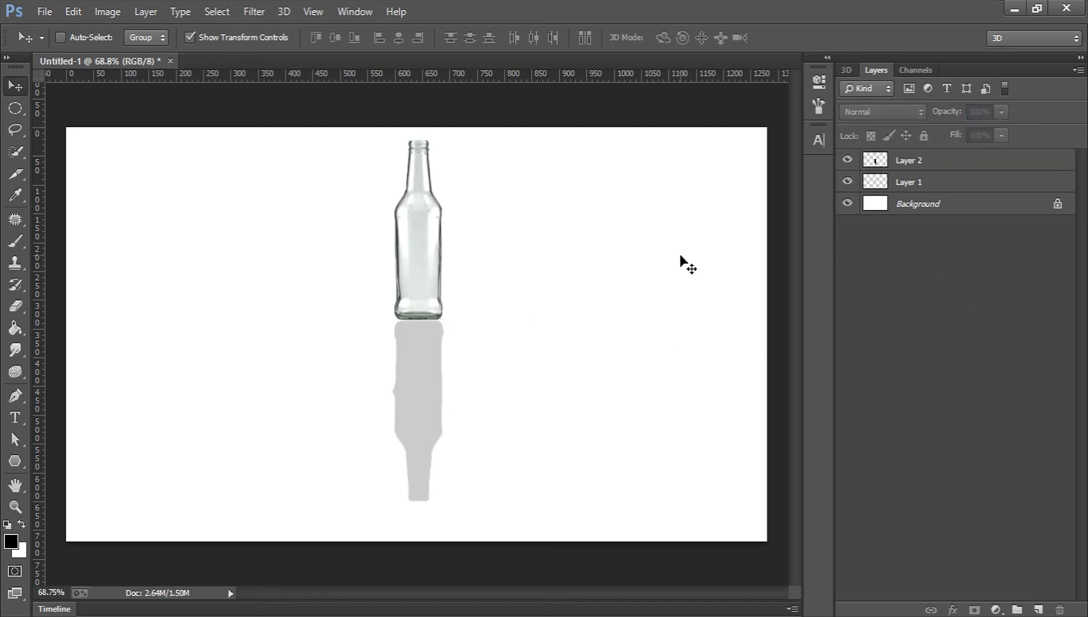
Move the glass bottle on Layer 1 down and slightly right, so it overlaps the upper part of the grey silhouette.
left_click(921, 162)
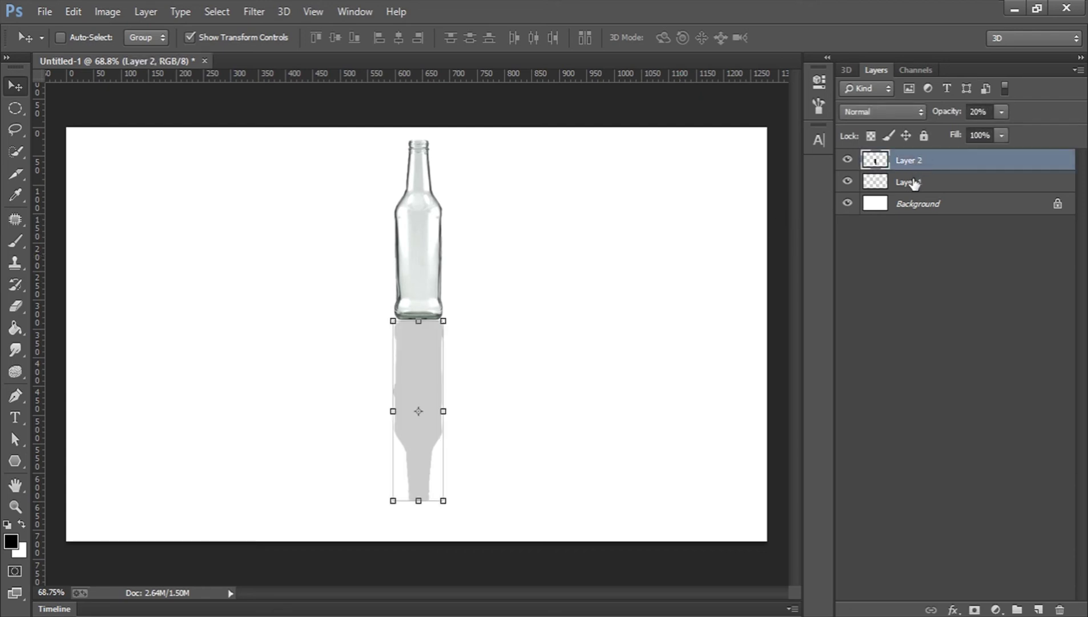
left_click(914, 183)
left_click_drag(421, 194, 455, 255)
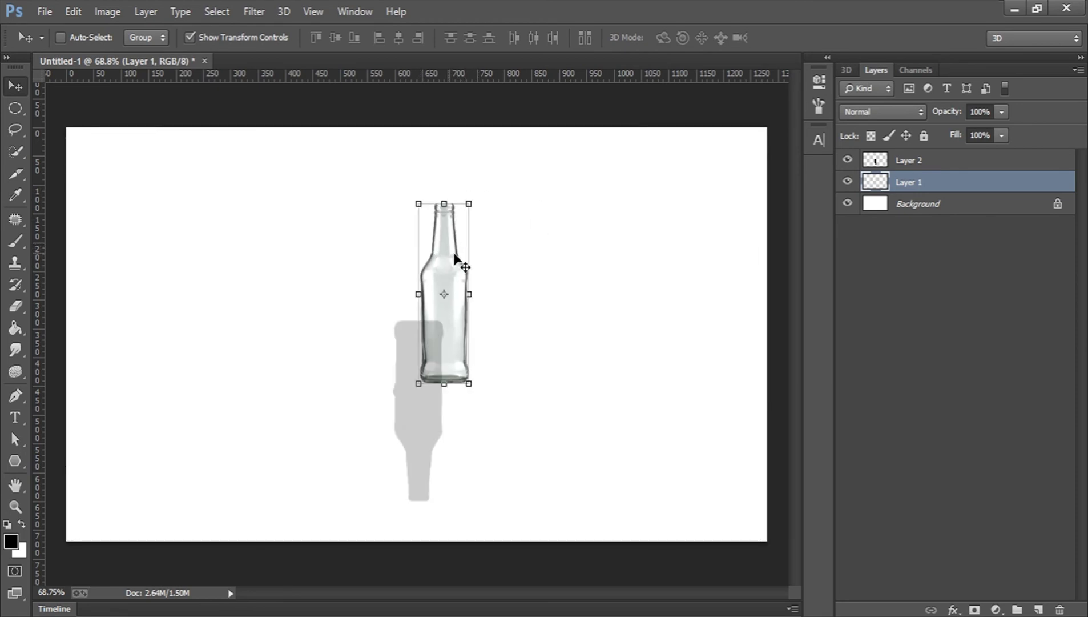
Rotate Layer 2's silhouette about 122°, fit its wide end to the bottle's base, and skew it into a low shadow extending left.
left_click(950, 166)
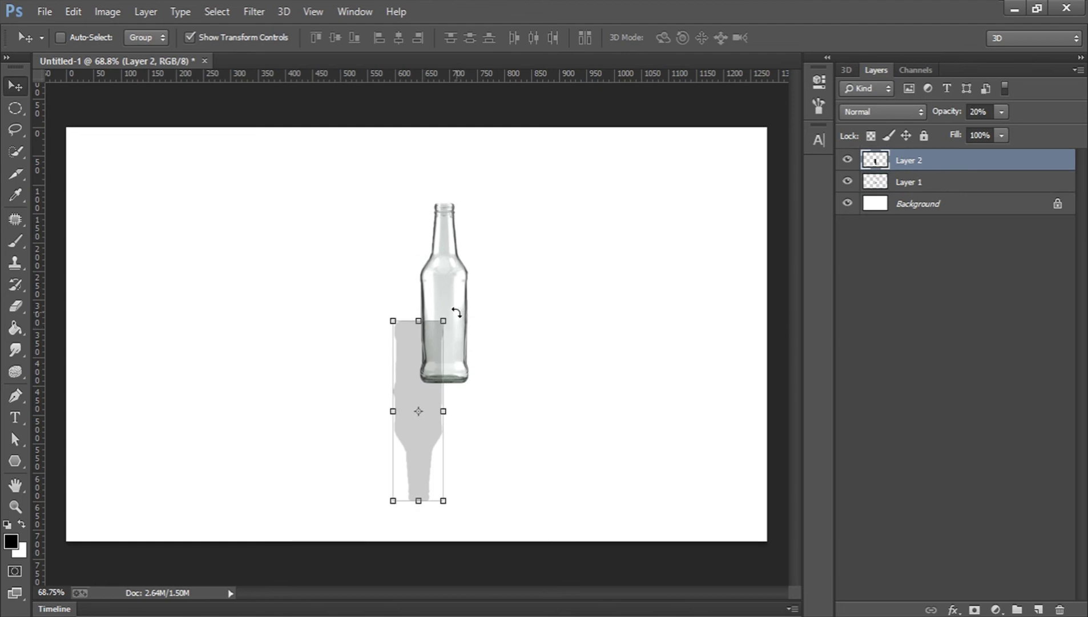
left_click_drag(454, 311, 476, 500)
left_click_drag(402, 372, 399, 345)
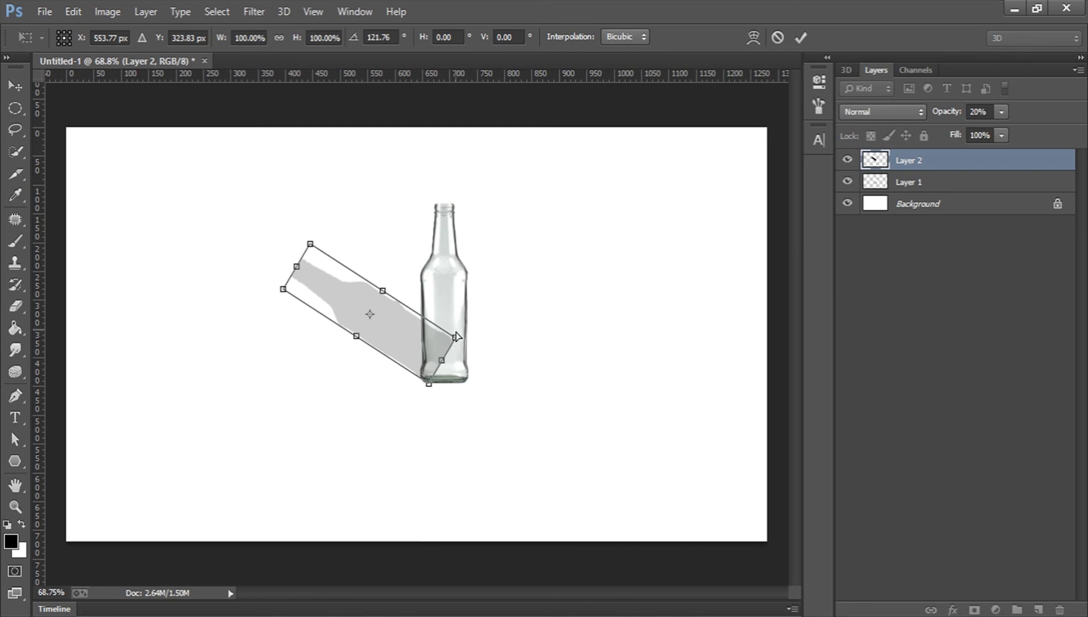
left_click_drag(462, 341, 479, 384)
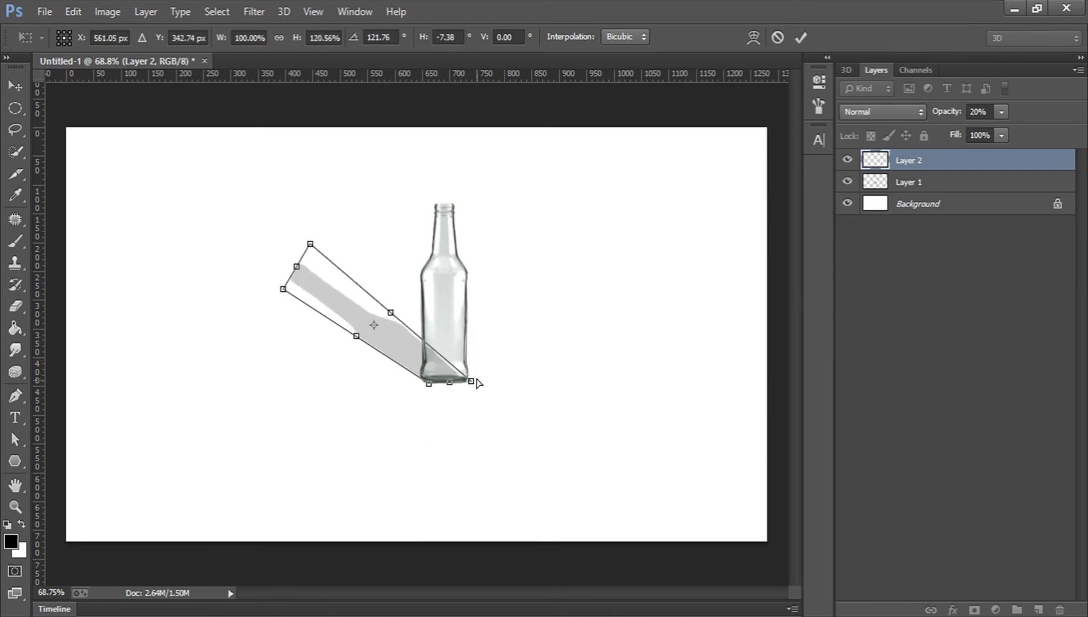
left_click_drag(299, 269, 304, 333)
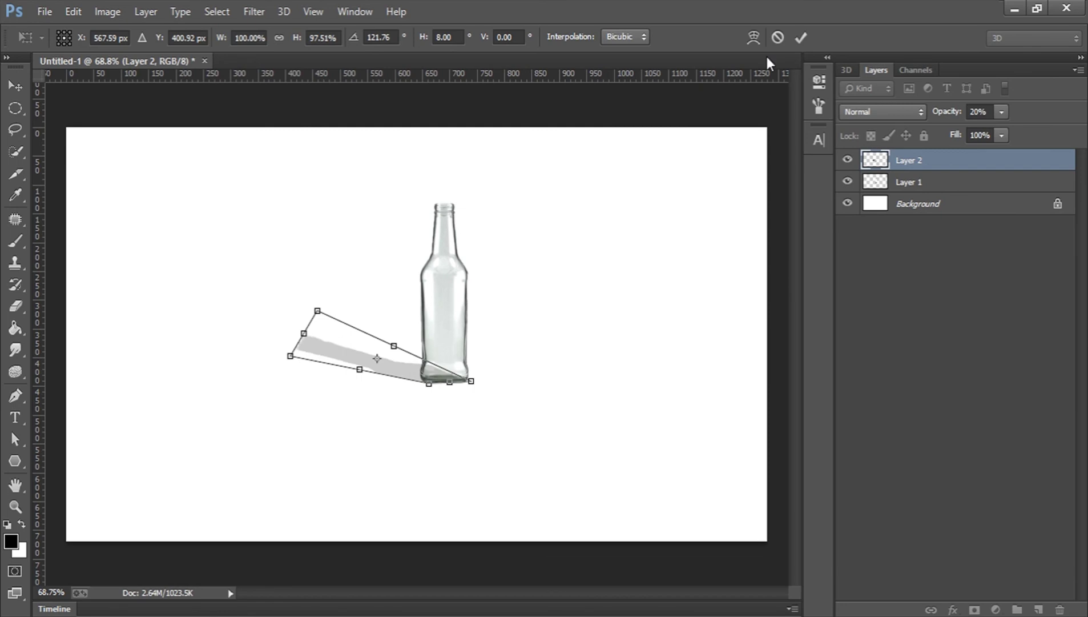
left_click(800, 38)
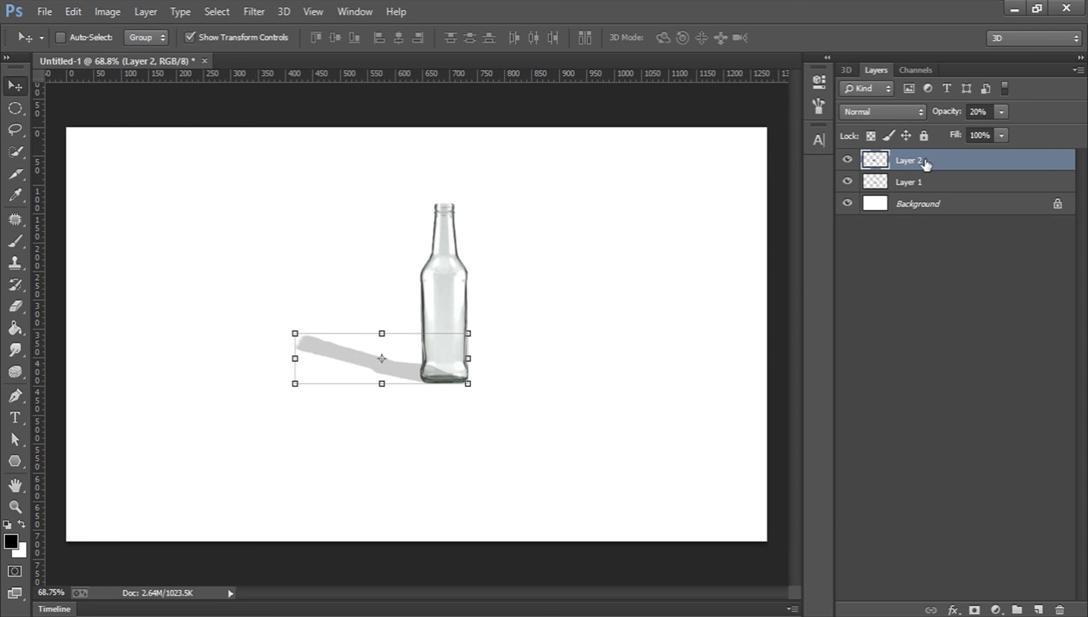
Move Layer 2 below Layer 1 in the stacking order and leave no layer selected.
left_click_drag(925, 164, 927, 188)
left_click(929, 274)
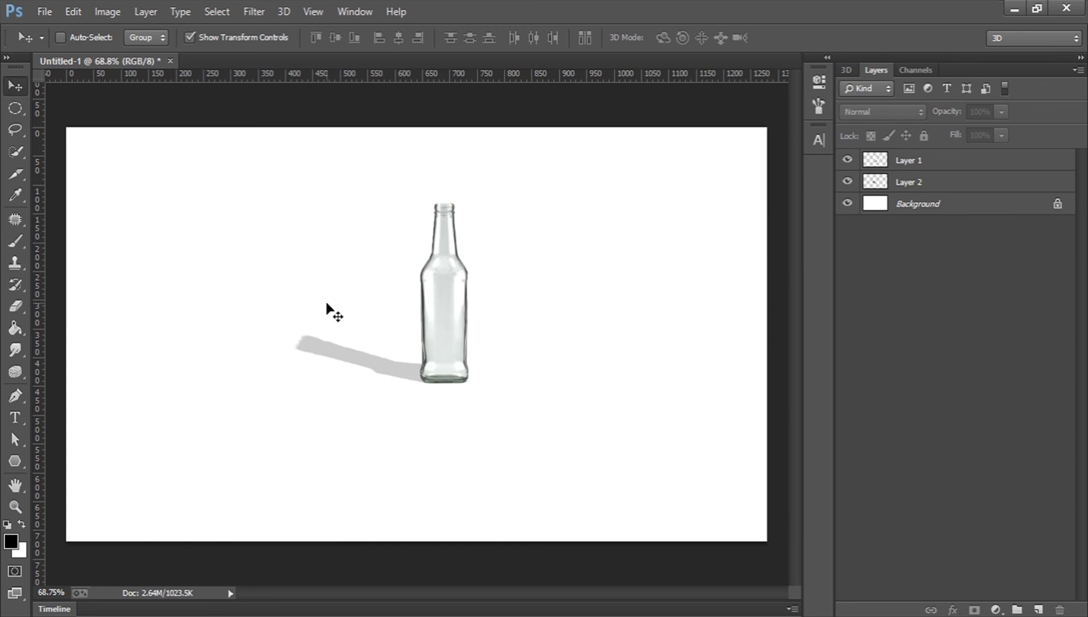
Flip the shadow on Layer 2 horizontally, place it extending right from the bottle's base, and deselect the layer.
left_click(915, 165)
left_click(951, 186)
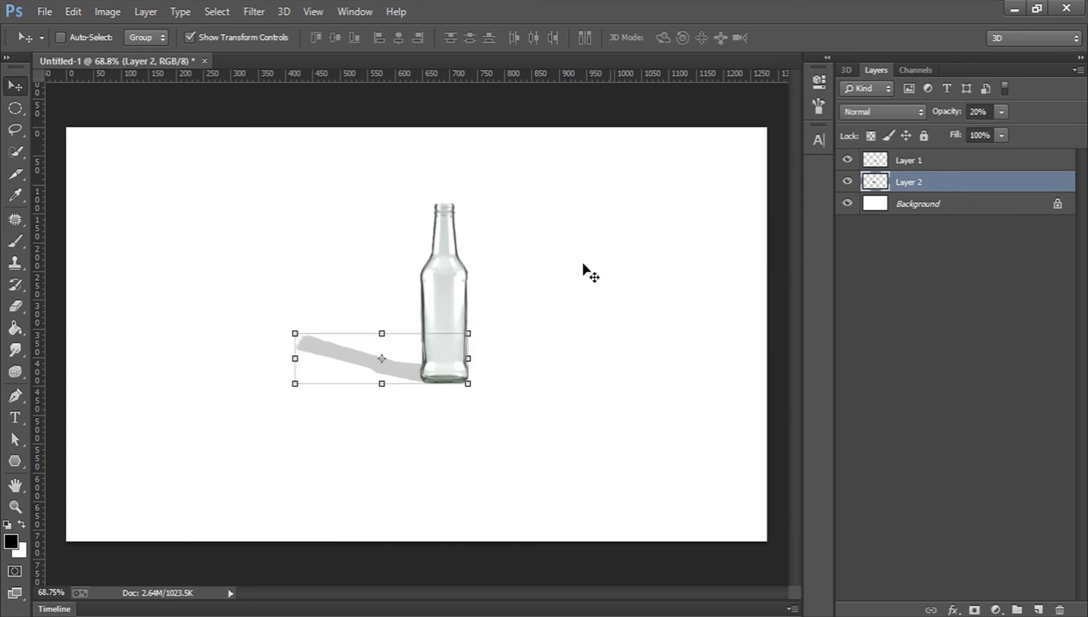
key("ctrl+t")
right_click(450, 348)
left_click(578, 318)
left_click_drag(417, 355, 548, 352)
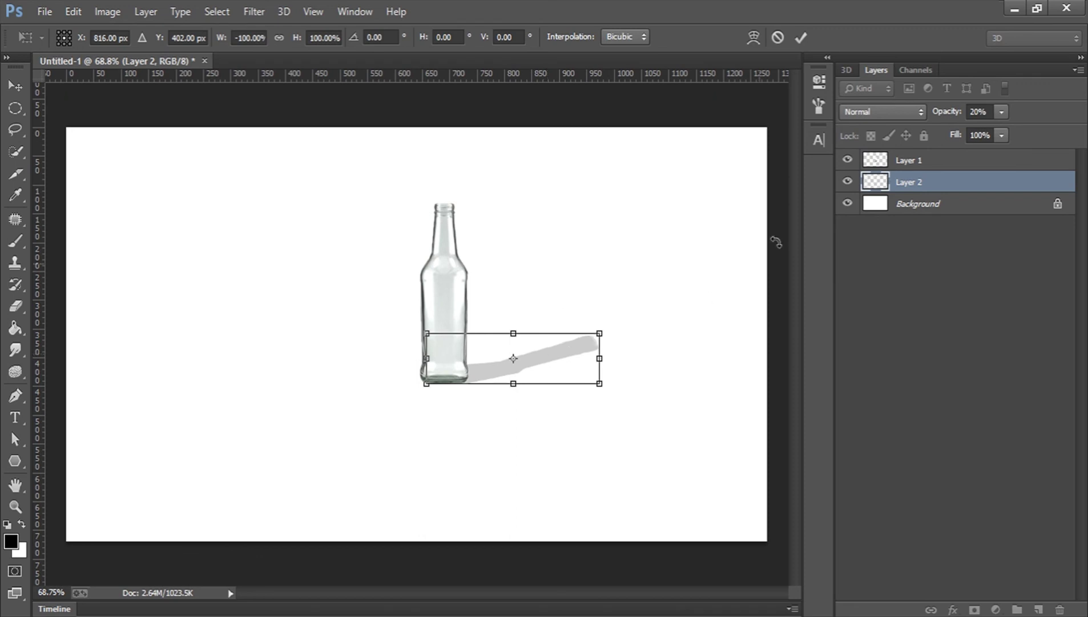
left_click(801, 37)
left_click(933, 363)
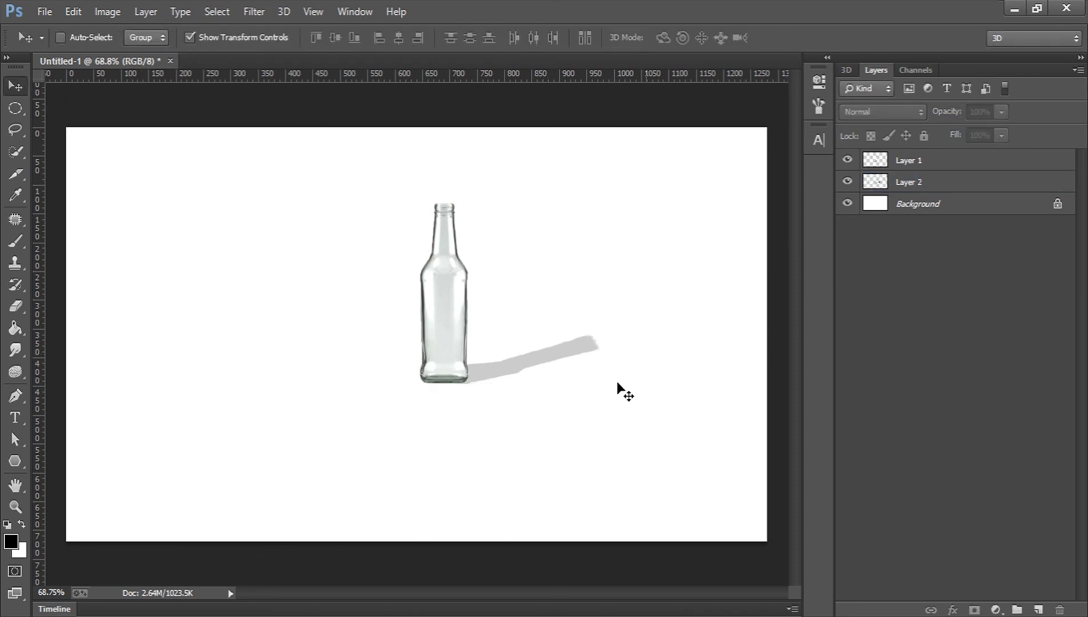